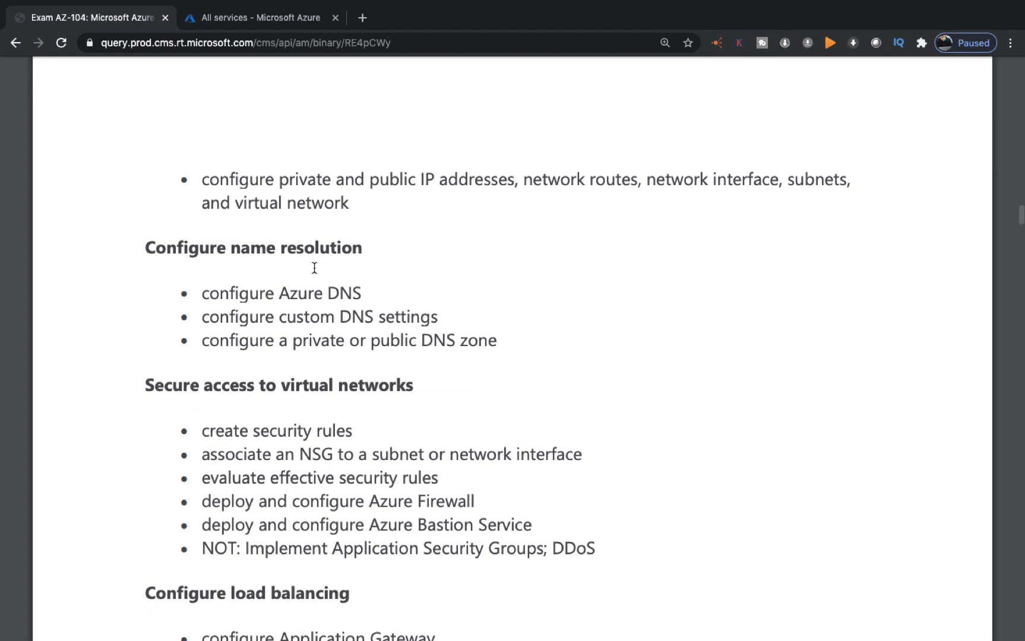
# Step: Switch from Chrome to the Pages document 'Configure DNS On Azure ( Azure AZ-104)'
pyautogui.scroll(5, 314, 268)
pyautogui.scroll(-2, 314, 268)
pyautogui.hscroll(-2, 314, 268)
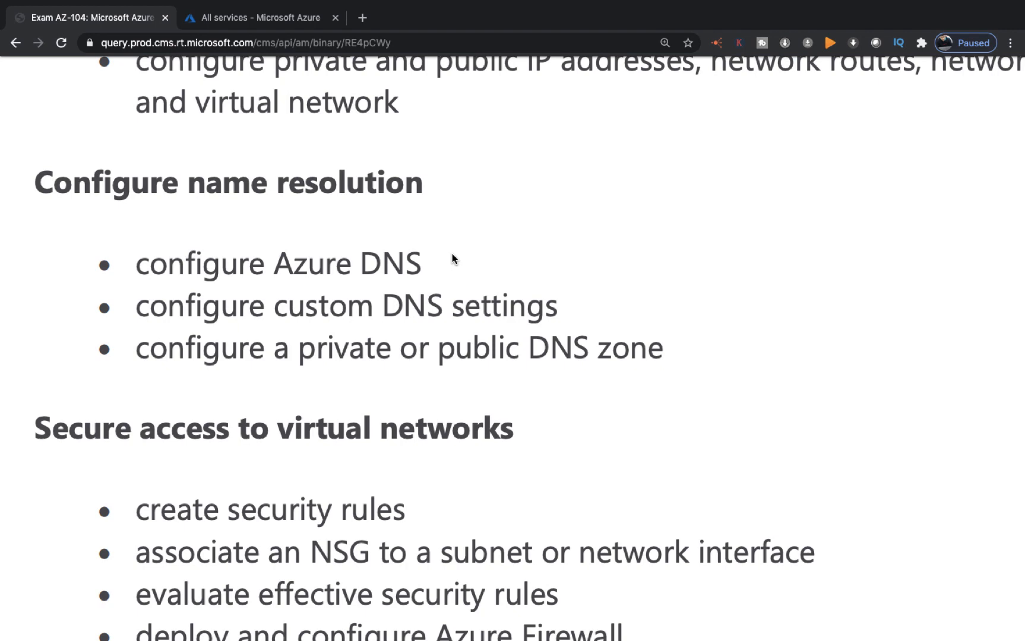
pyautogui.hotkey('ctrl', 'Right')
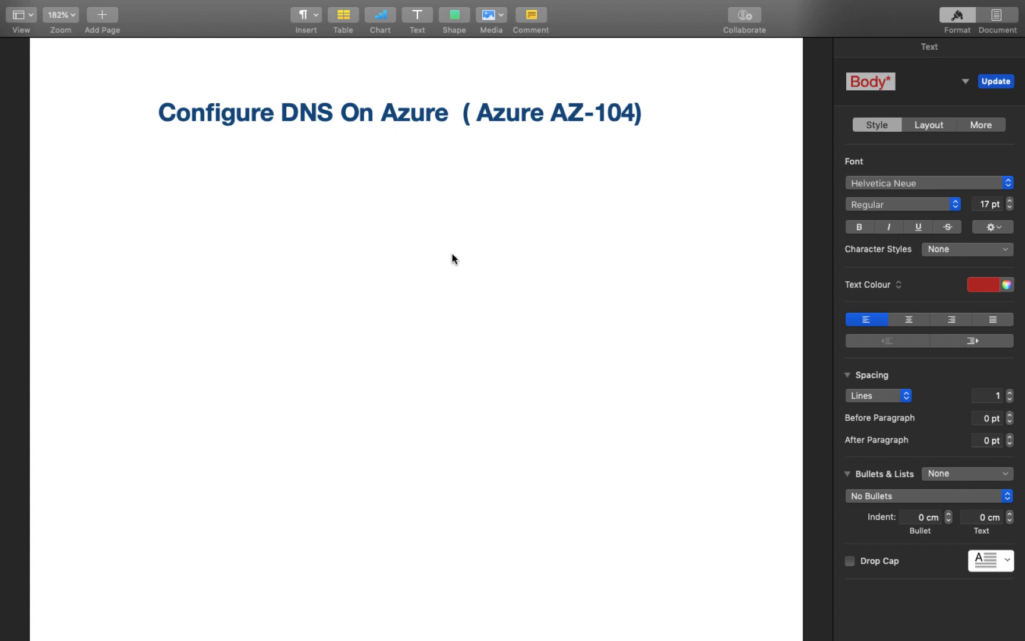
# Step: Write the headings '1-Public DNS' and '2-Private DNS' on separate lines
pyautogui.write('1-')
pyautogui.write('Public')
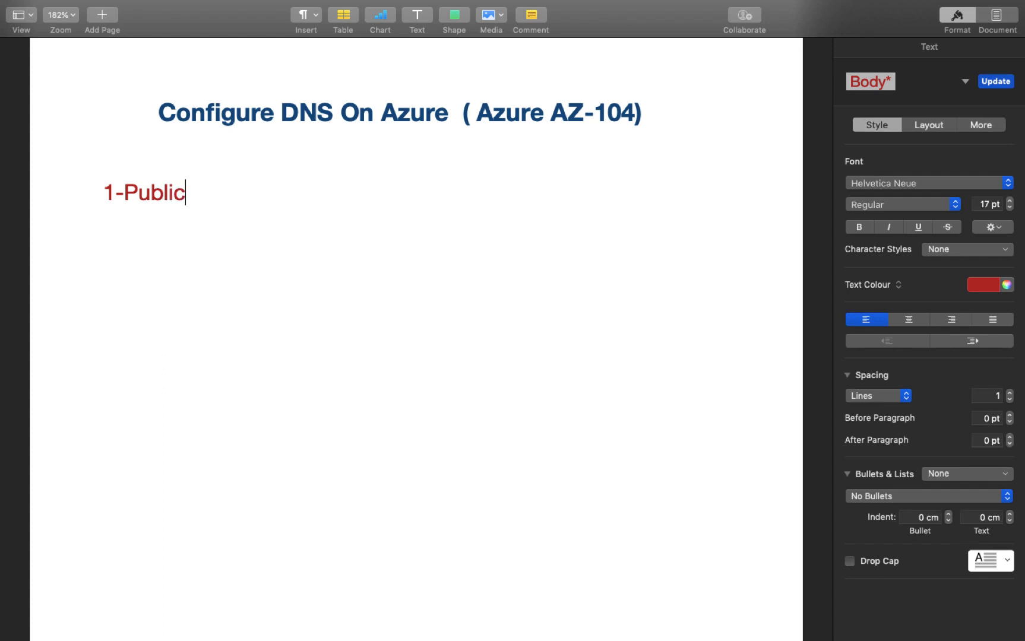
pyautogui.press('Return')
pyautogui.write('2-Private')
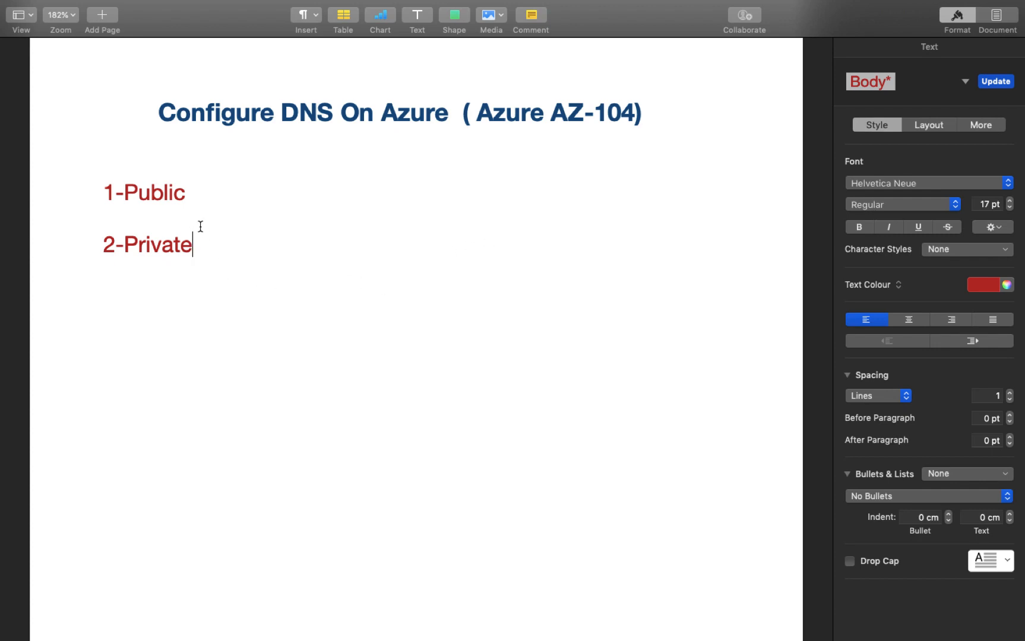
pyautogui.click(212, 197)
pyautogui.write('DNS')
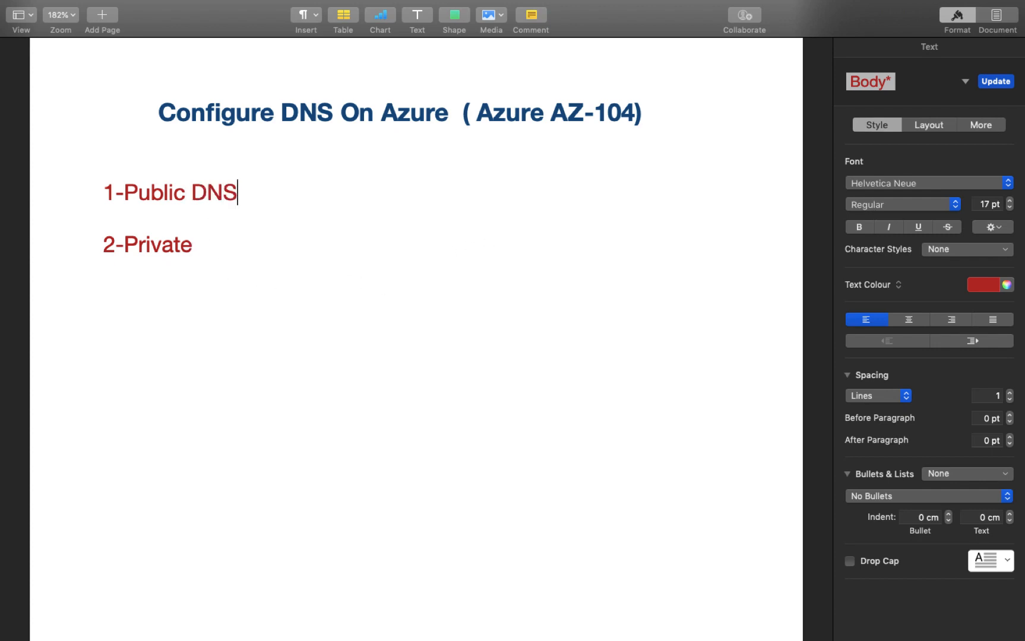
pyautogui.click(209, 240)
pyautogui.write('DNS')
# Step: Add the line '.com , . In , .edu , co.in' under 1-Public DNS
pyautogui.click(265, 187)
pyautogui.press('Return')
pyautogui.press('Return')
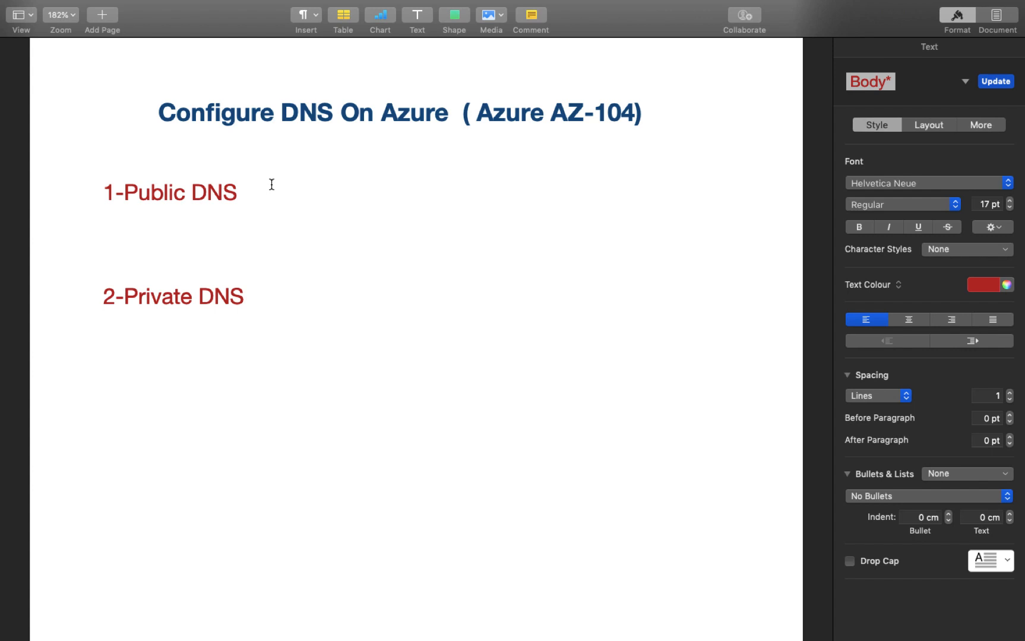
pyautogui.write('.com , . In , ')
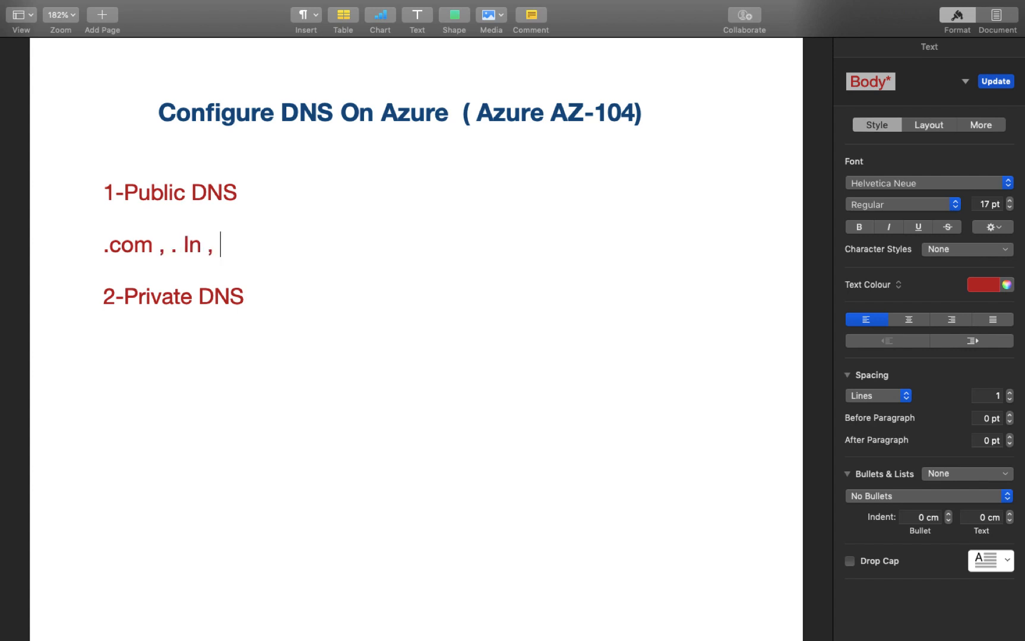
pyautogui.write('.edu , co')
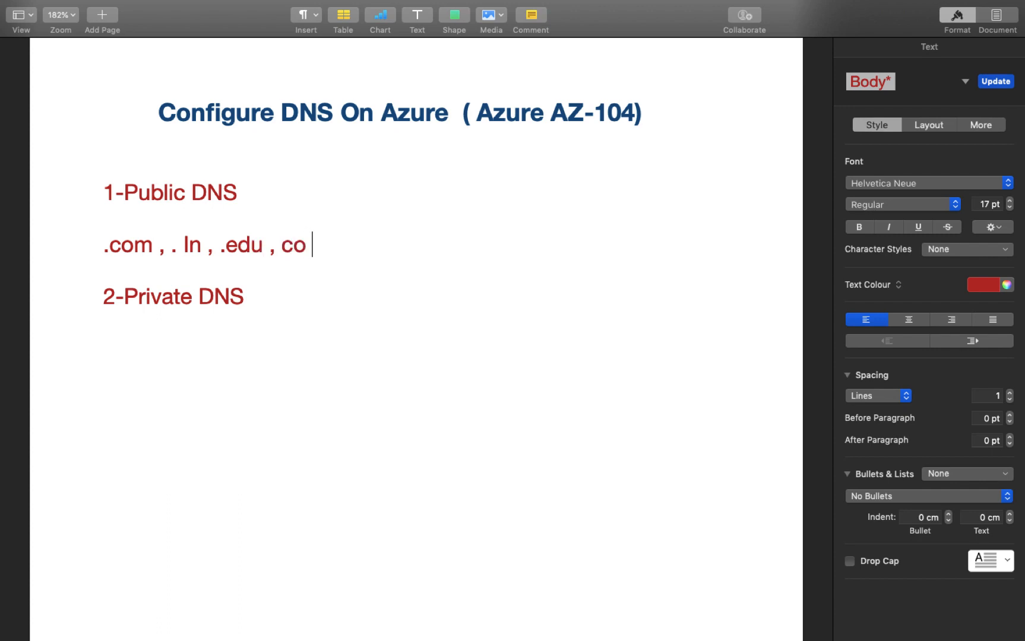
pyautogui.write('.in')
# Step: Recolour the '.com , . In , .edu , co.in' line dark blue instead of red
pyautogui.keyDown('shift'); pyautogui.click(72, 253); pyautogui.keyUp('shift')
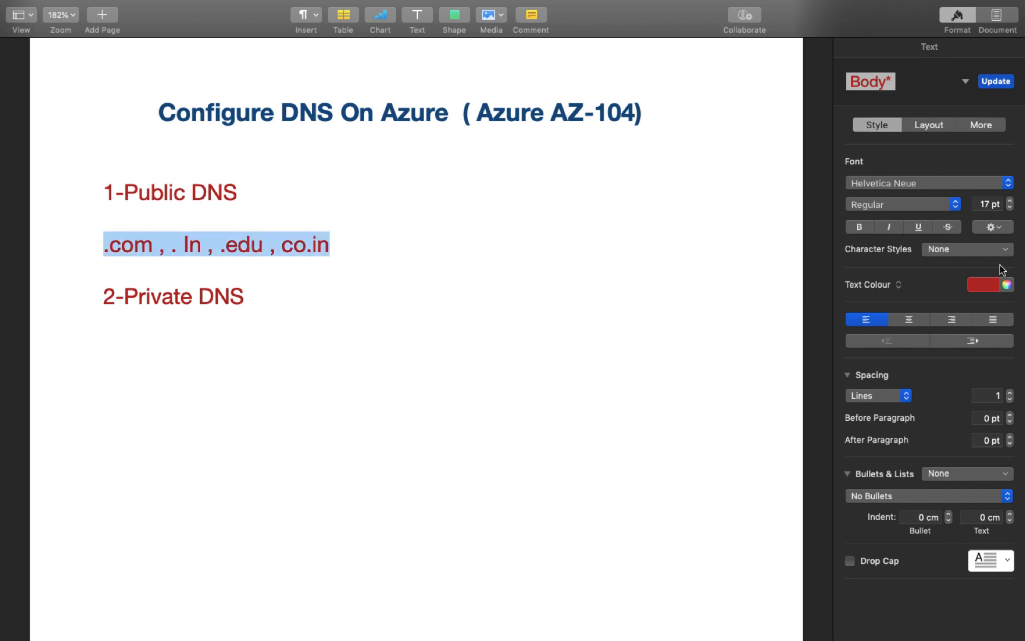
pyautogui.click(991, 284)
pyautogui.click(864, 357)
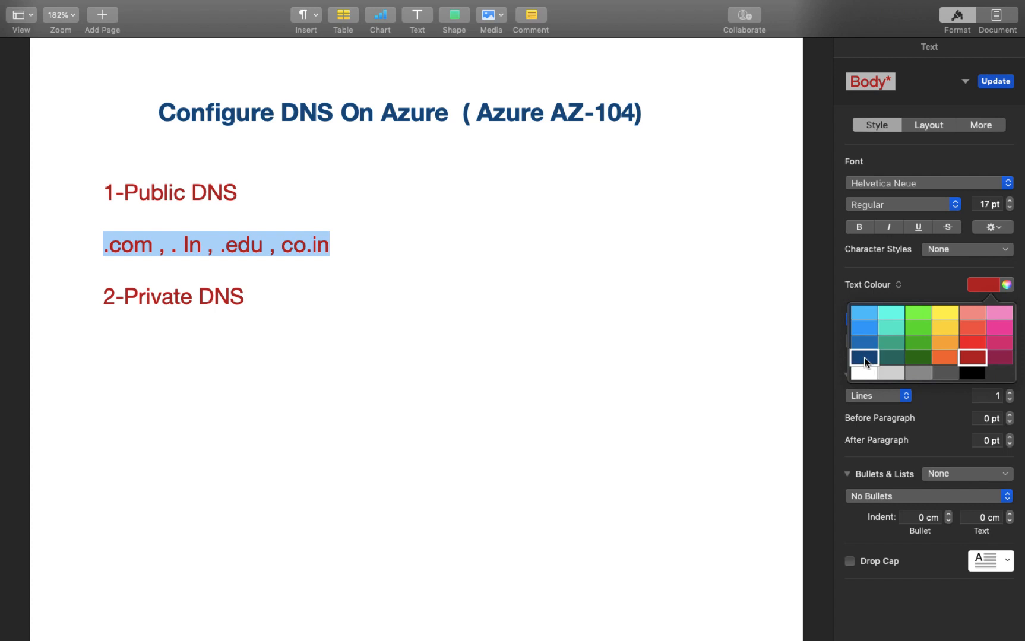
pyautogui.click(467, 336)
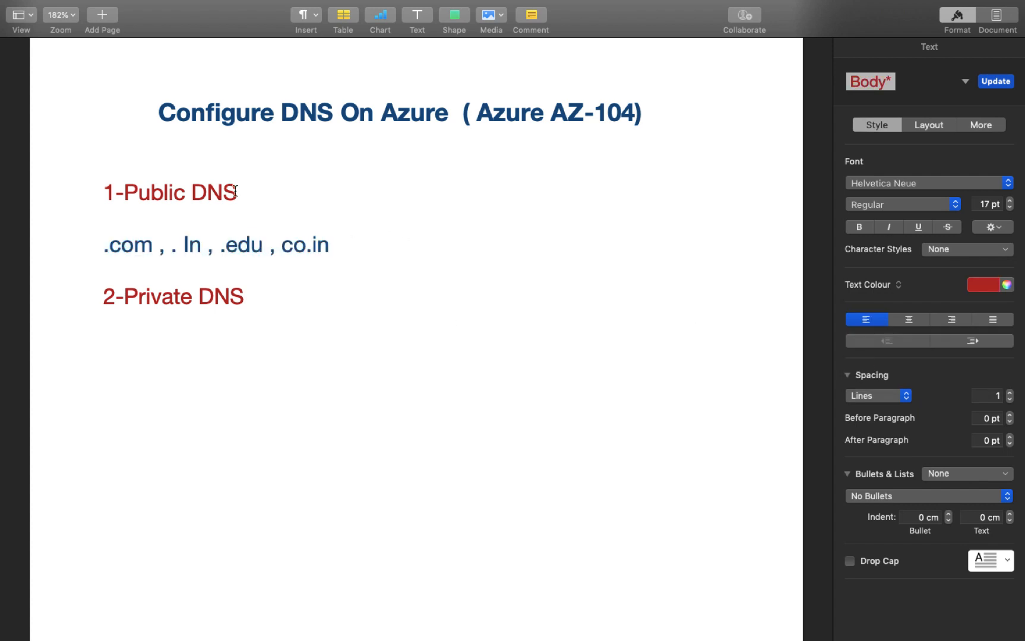
pyautogui.moveTo(124, 193); pyautogui.dragTo(377, 208)
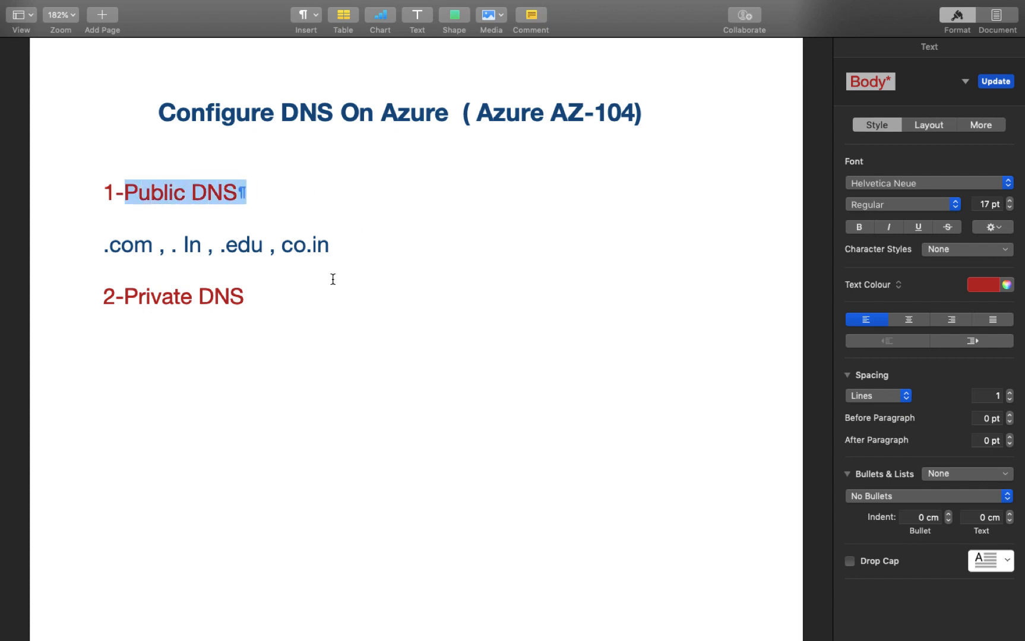
pyautogui.click(289, 298)
pyautogui.press('Down')
pyautogui.press('Down')
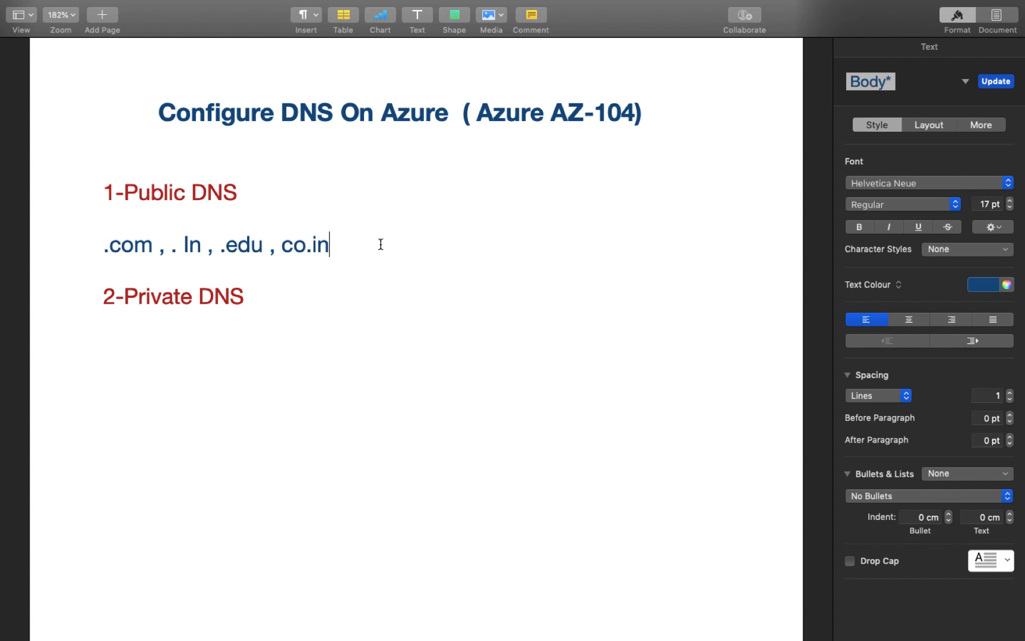
# Step: Add 'Step-1: Create wordpress Server /IIS/Apache.' and 'Step-2: Configure website' below the examples
pyautogui.press('Return')
pyautogui.press('Return')
pyautogui.press('Return')
pyautogui.press('Return')
pyautogui.press('Return')
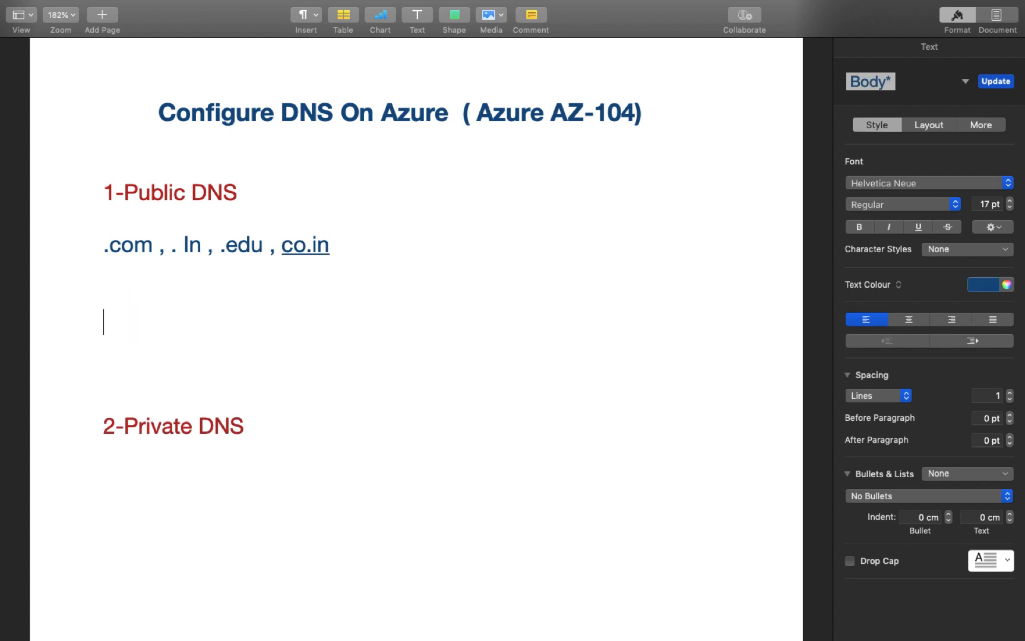
pyautogui.write('1-')
pyautogui.press('BackSpace')
pyautogui.press('BackSpace')
pyautogui.write('Step-1:')
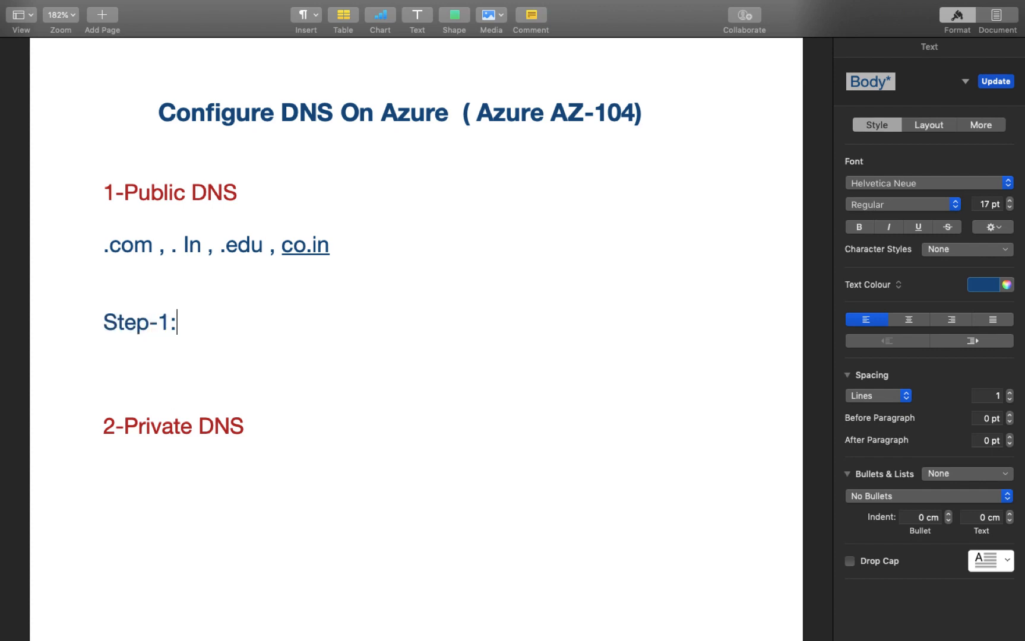
pyautogui.write(' Create')
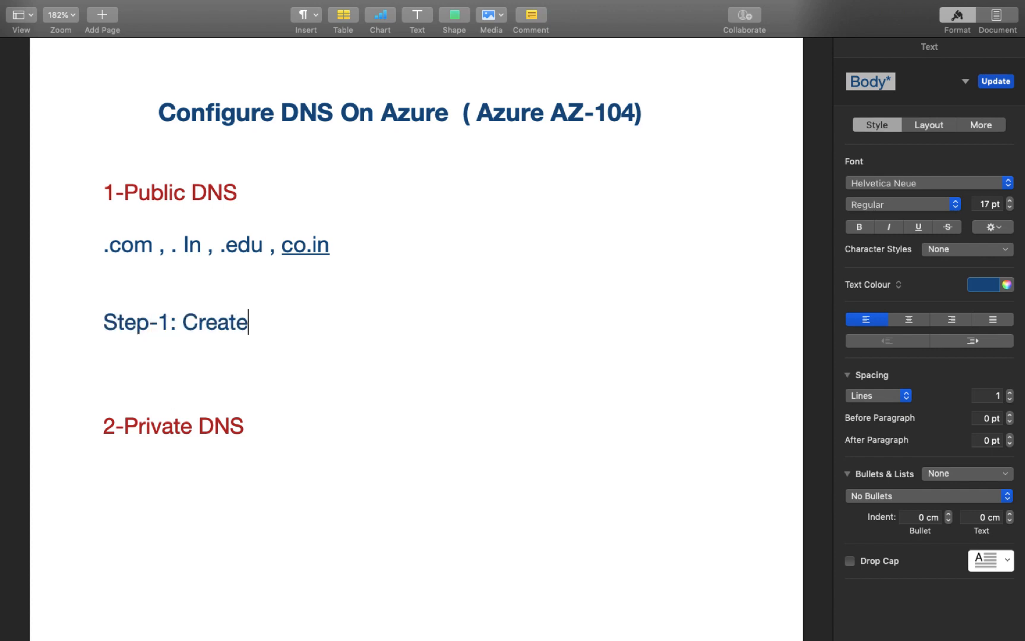
pyautogui.write(' wordpres')
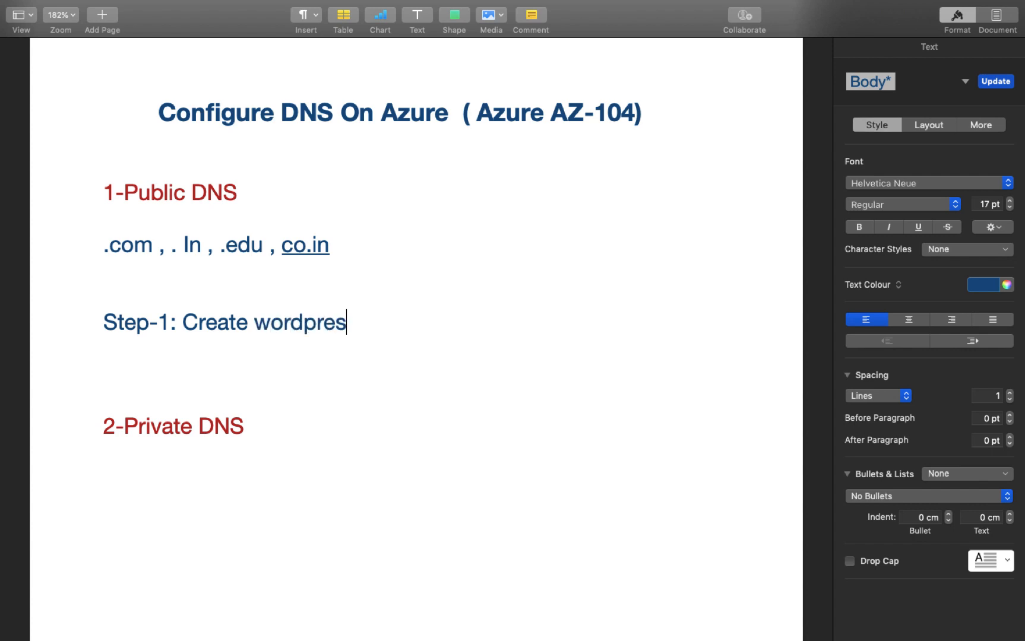
pyautogui.write('s Serv')
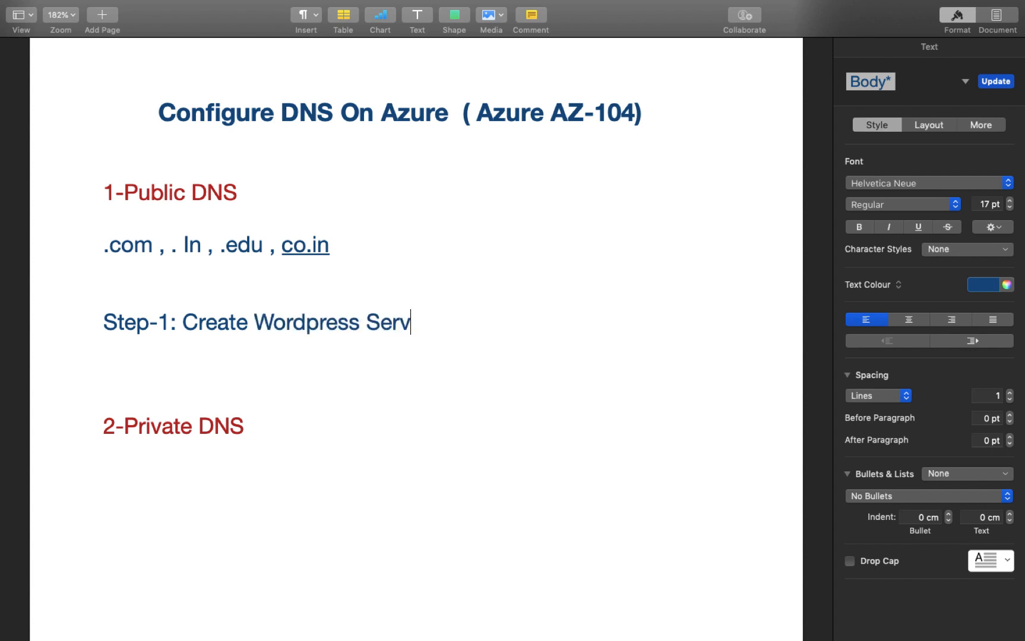
pyautogui.write('er /IIS')
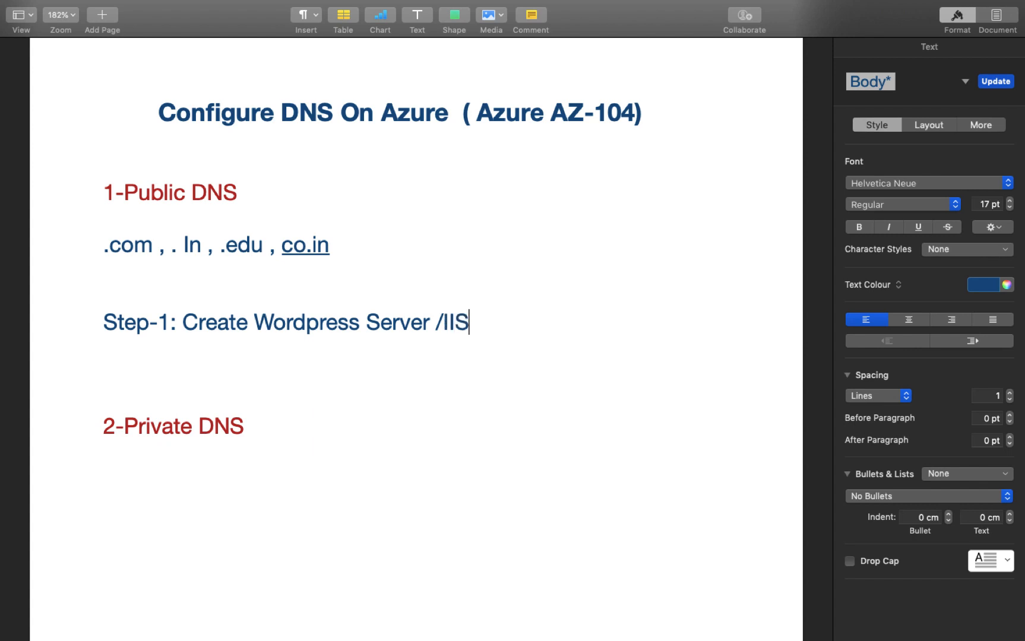
pyautogui.write('/Apache')
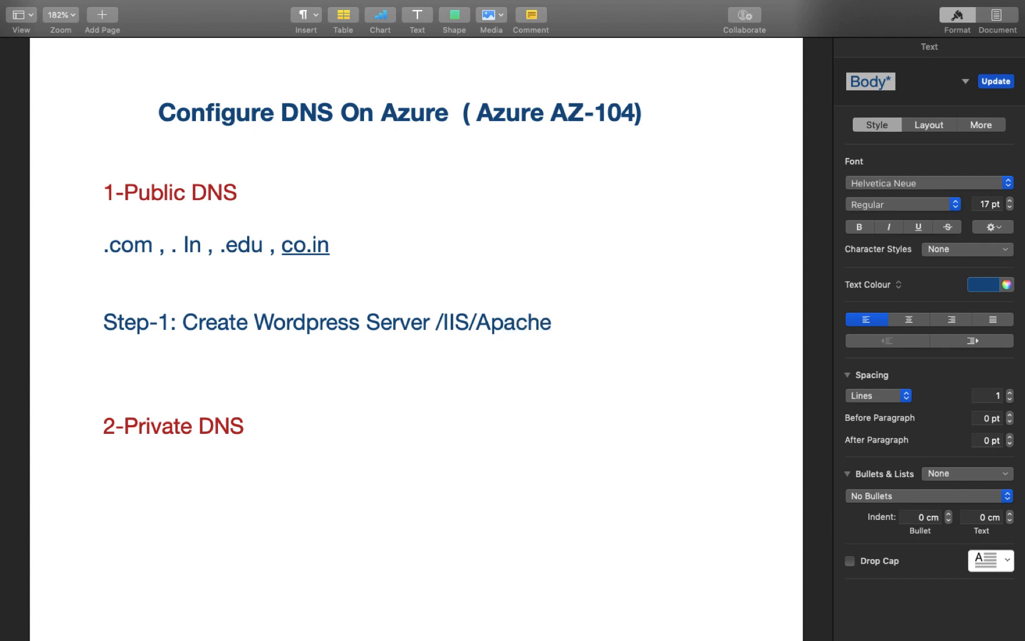
pyautogui.write('.')
pyautogui.press('Return')
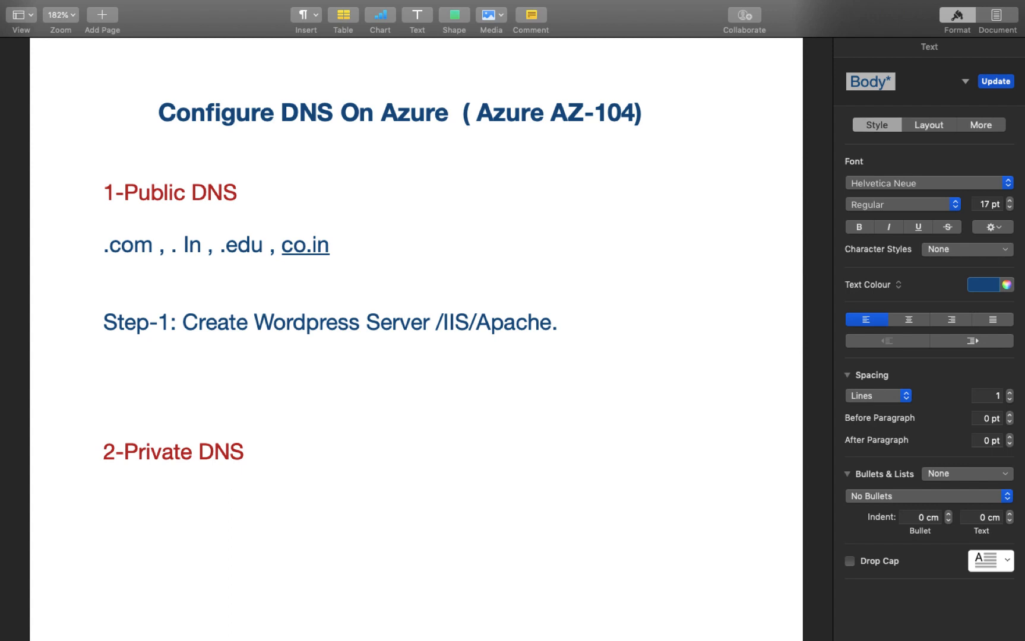
pyautogui.press('Return')
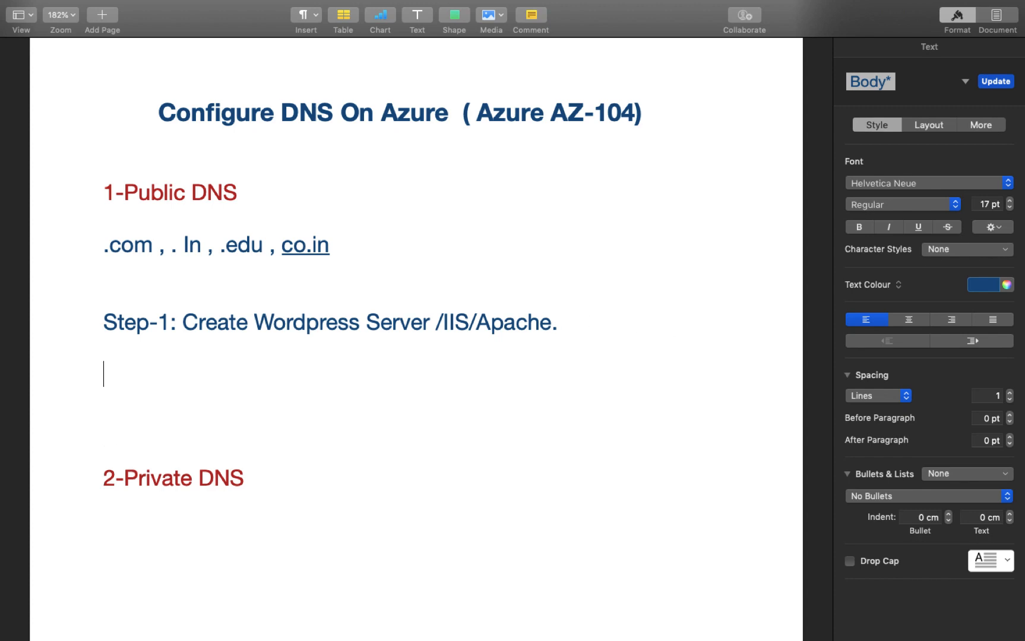
pyautogui.write('Step')
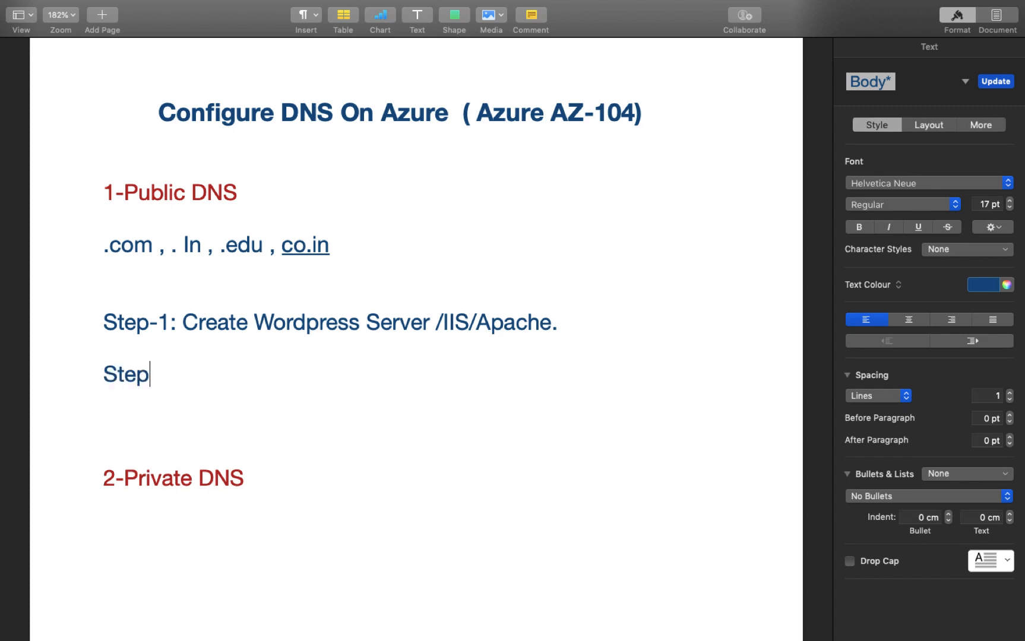
pyautogui.write('-2: Configure ')
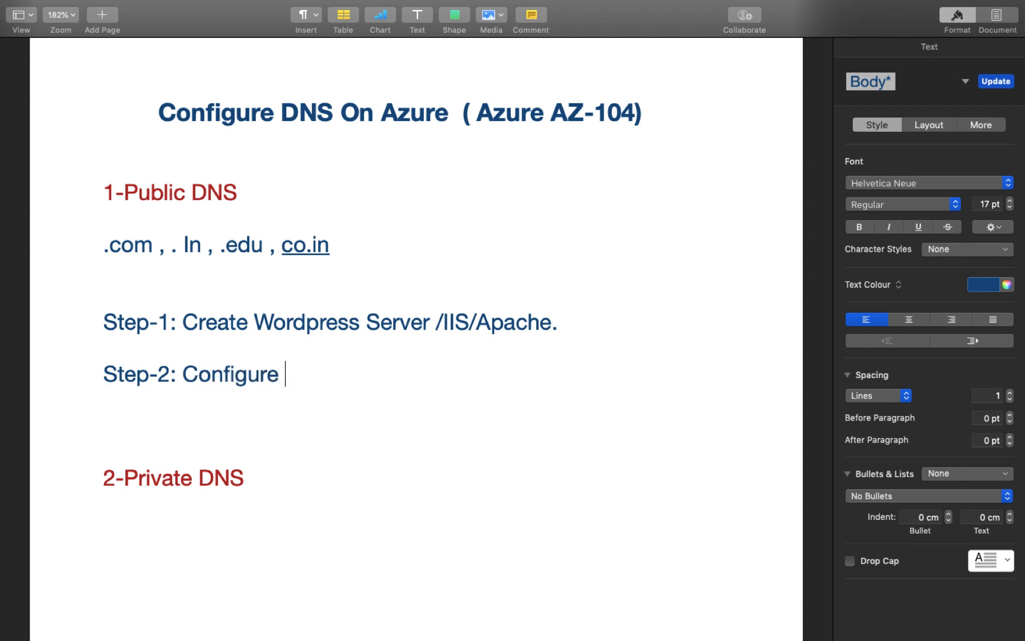
pyautogui.write('website')
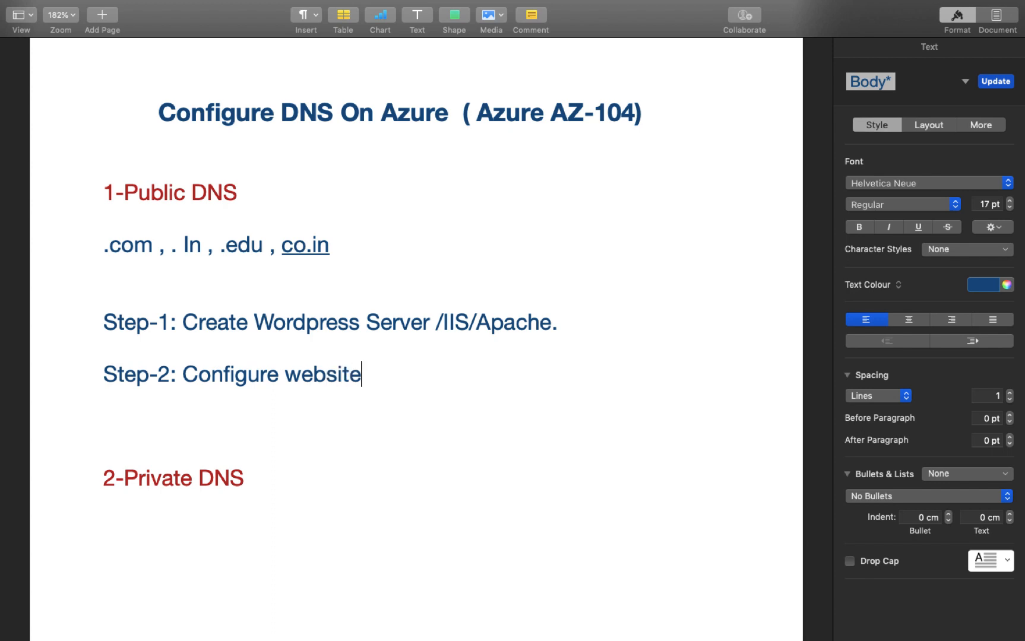
# Step: Add 'Step-3: Add domain to wordpress' and 'Step-4: Show Result.', then review the notes
pyautogui.press('Return')
pyautogui.write('Ste')
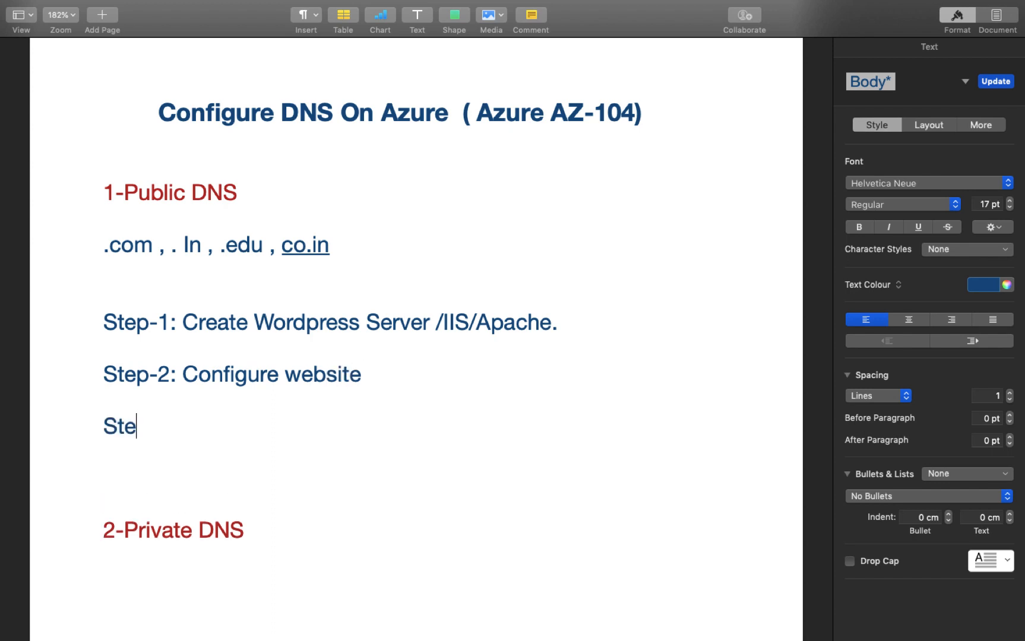
pyautogui.write('p-3: A')
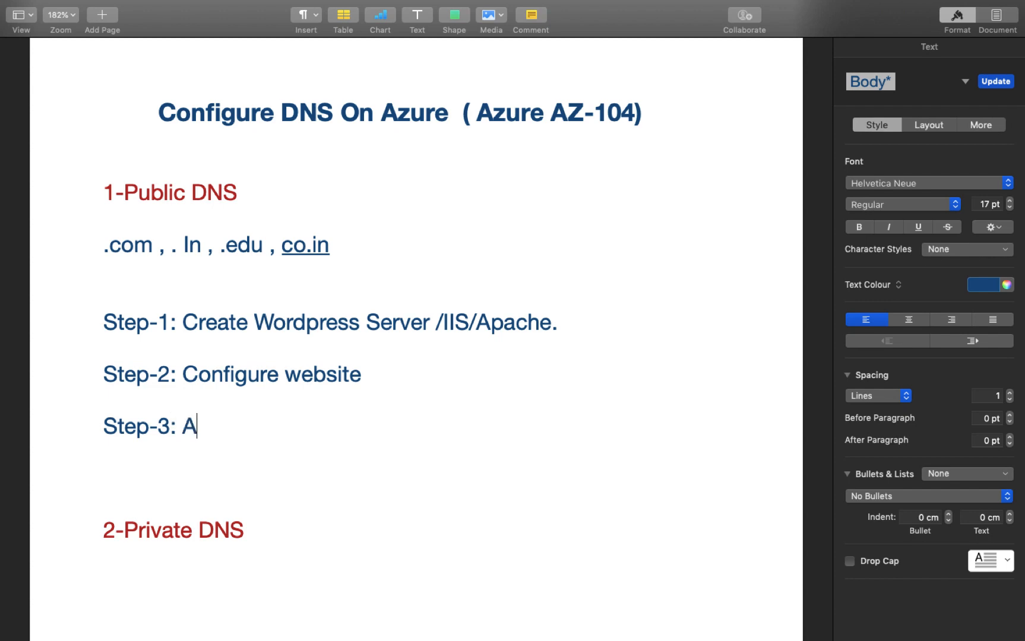
pyautogui.write('dd domain ')
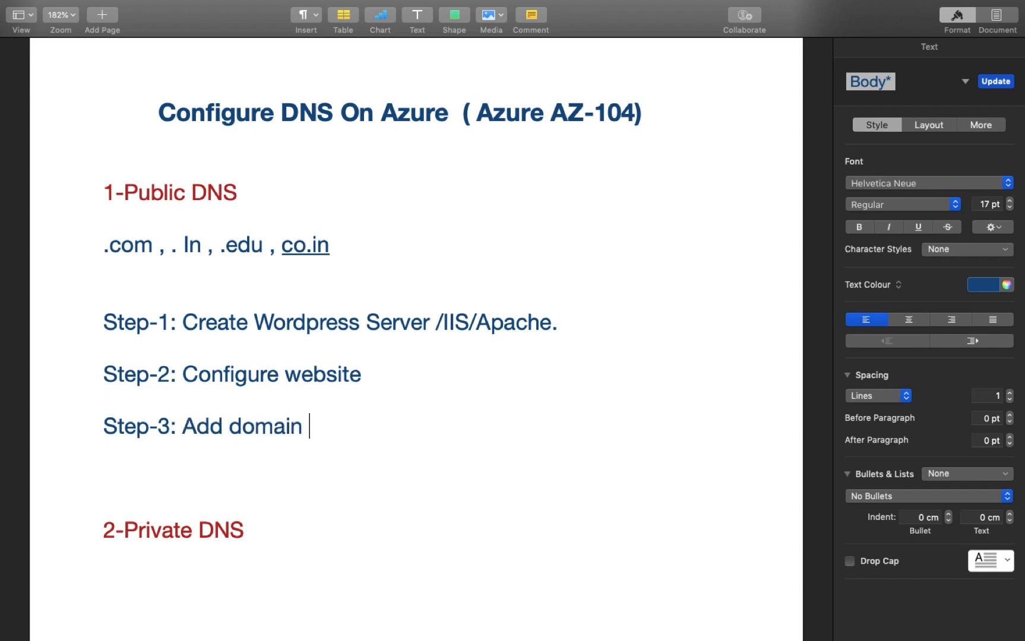
pyautogui.write('to wordpress')
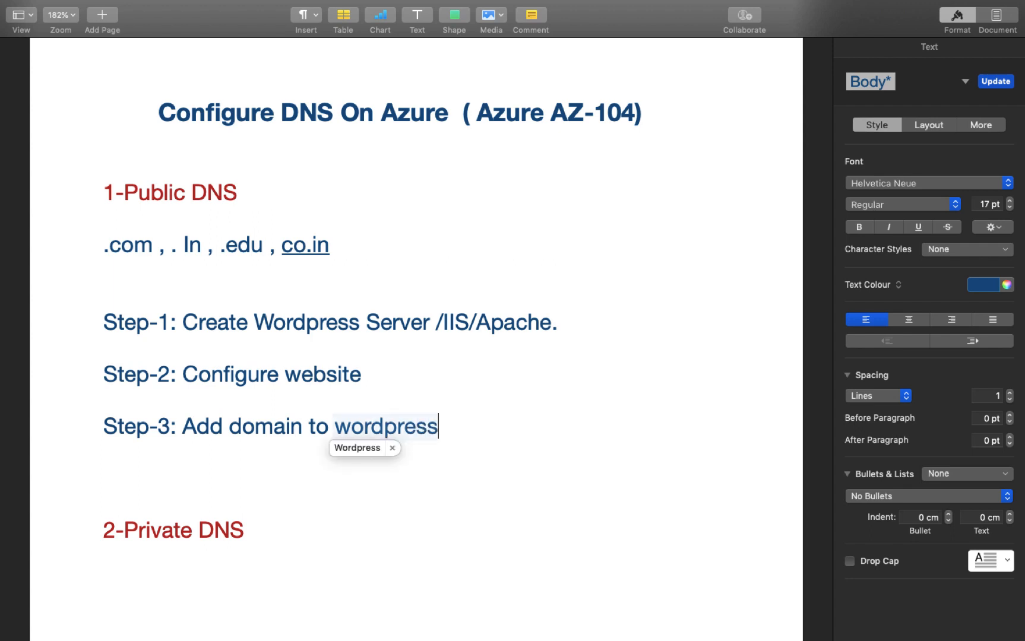
pyautogui.press('Return')
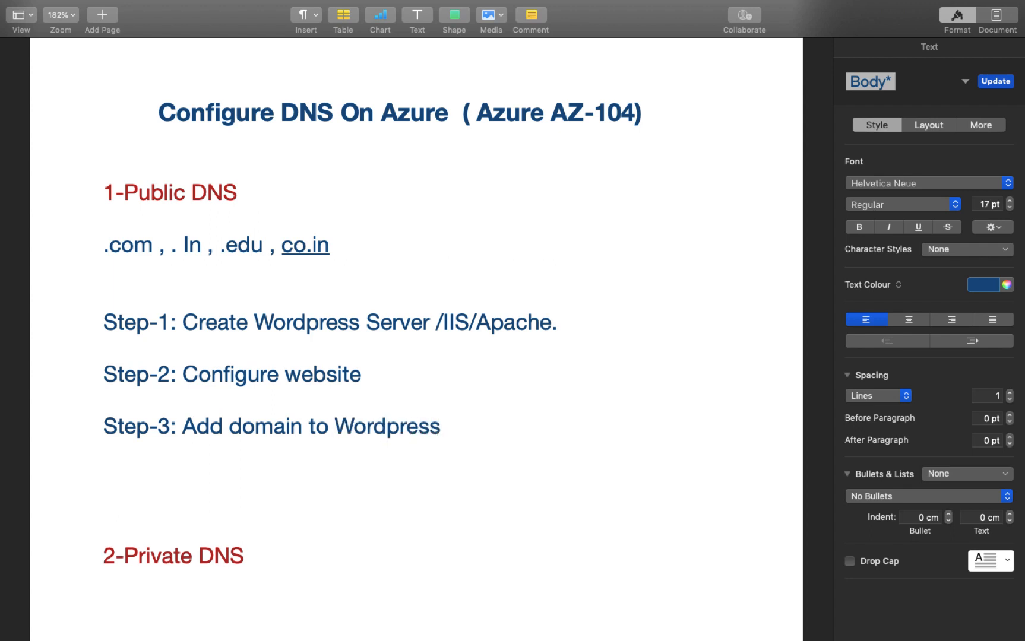
pyautogui.press('Return')
pyautogui.write('Step')
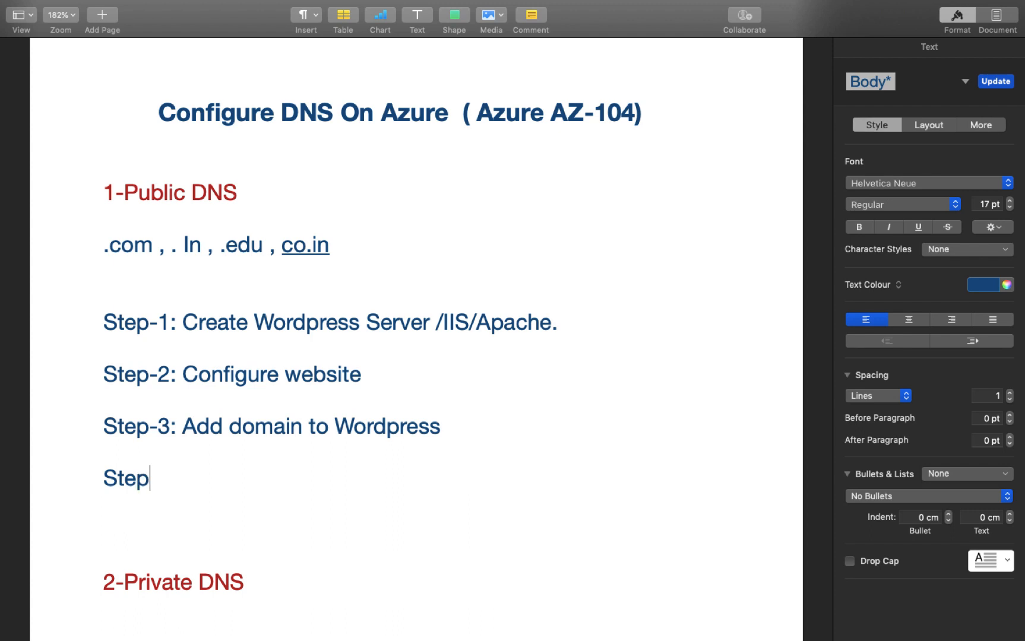
pyautogui.write('-4:')
pyautogui.write('Shp')
pyautogui.press('BackSpace')
pyautogui.write('ow ')
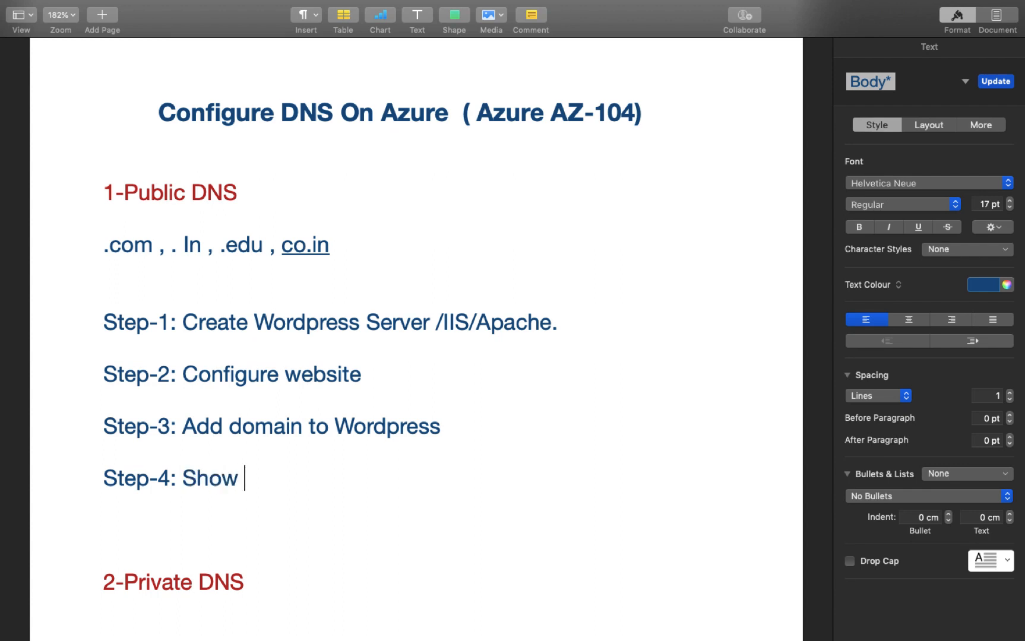
pyautogui.write('Result')
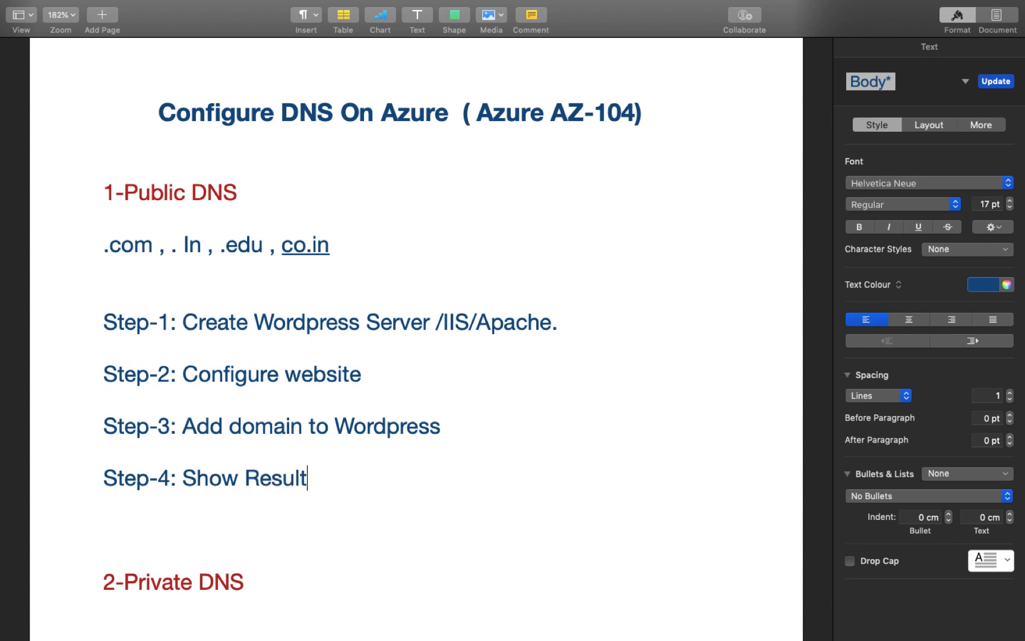
pyautogui.write('.')
pyautogui.scroll(-5, 331, 438)
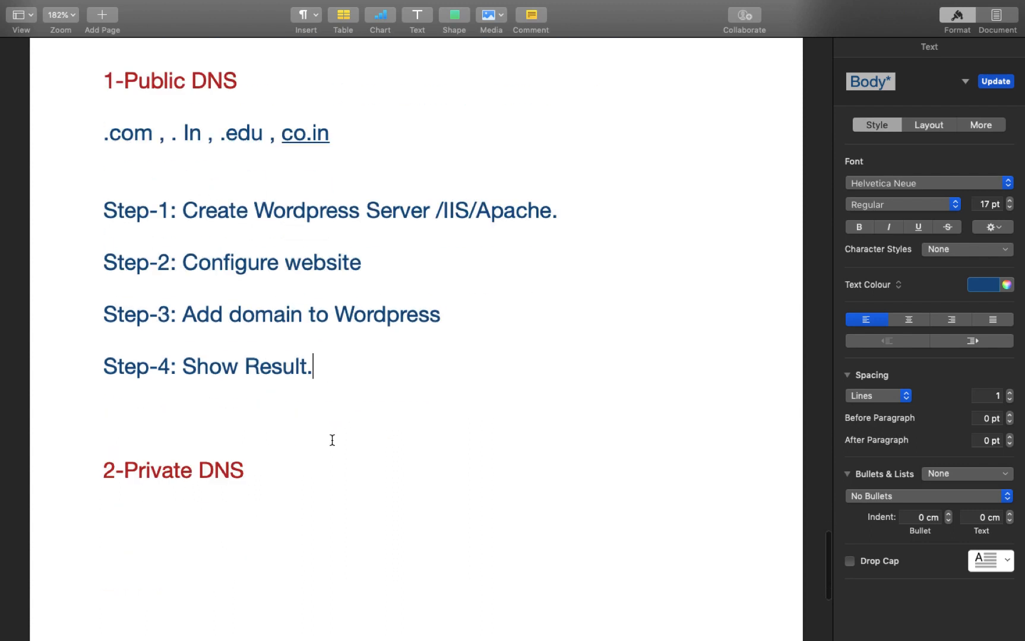
pyautogui.scroll(5, 332, 440)
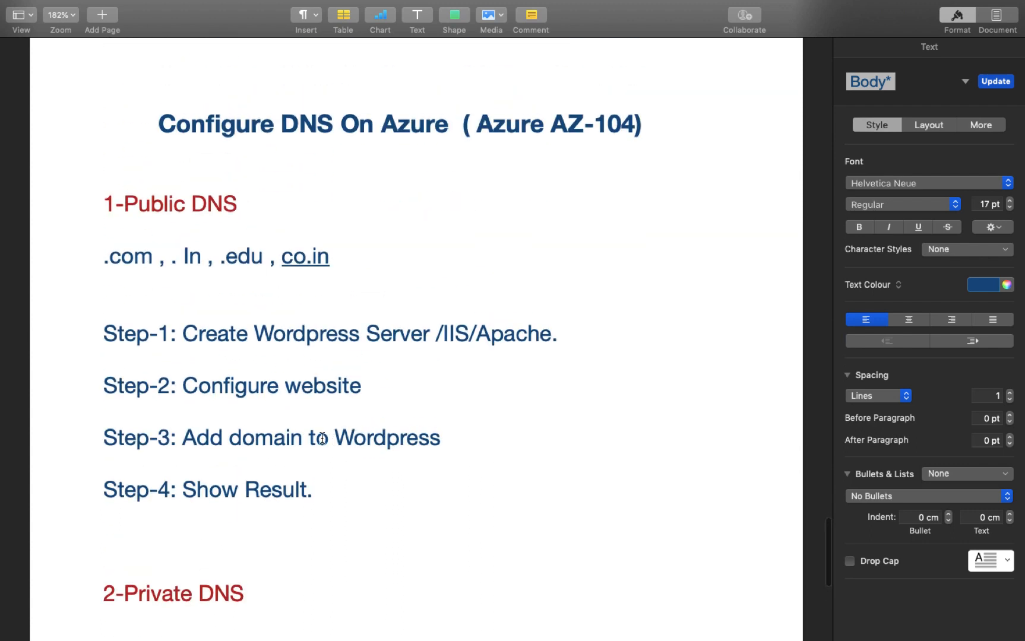
# Step: Back in the browser, search the Azure Marketplace for WordPress and open the WordPress offer
pyautogui.hotkey('ctrl', 'Left')
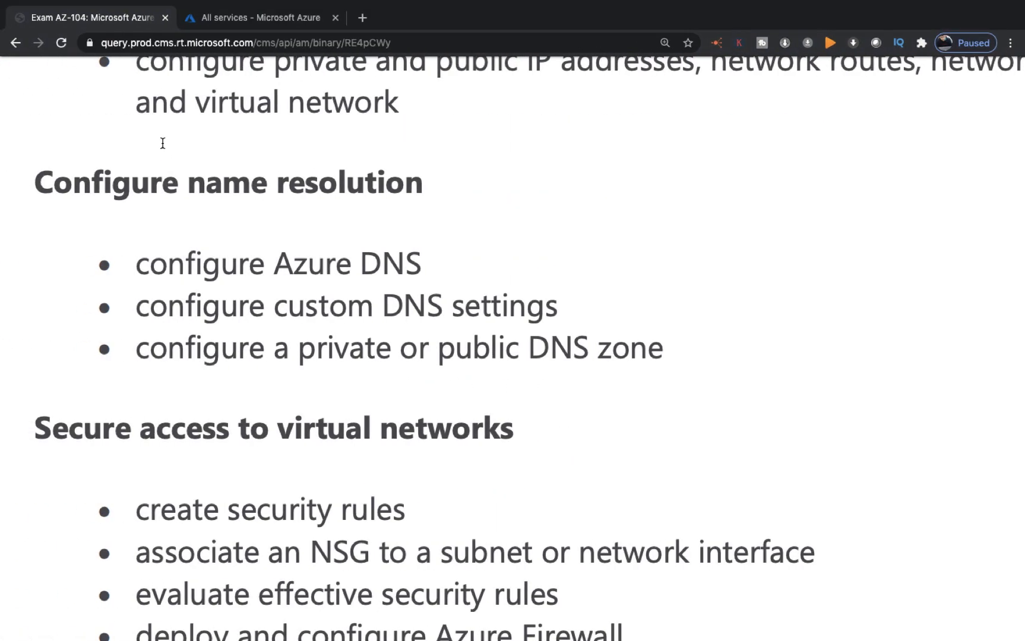
pyautogui.click(270, 19)
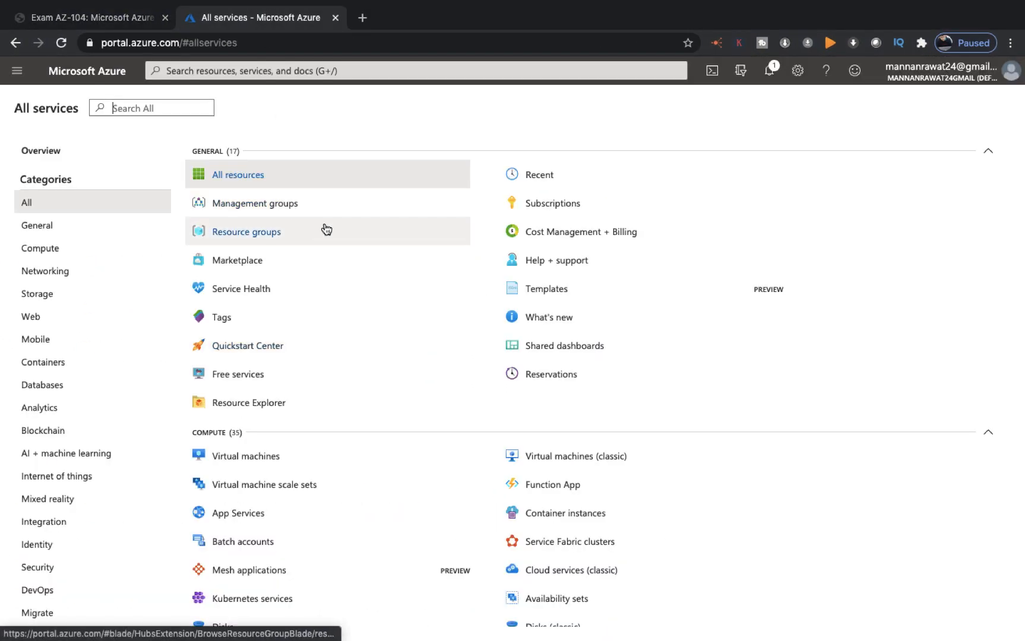
pyautogui.click(241, 261)
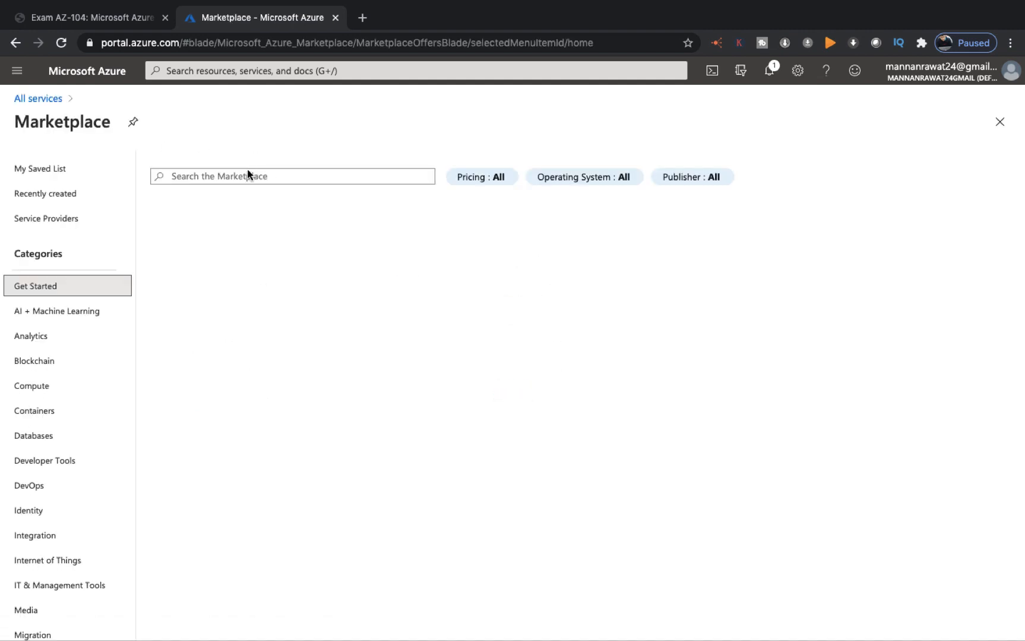
pyautogui.click(244, 175)
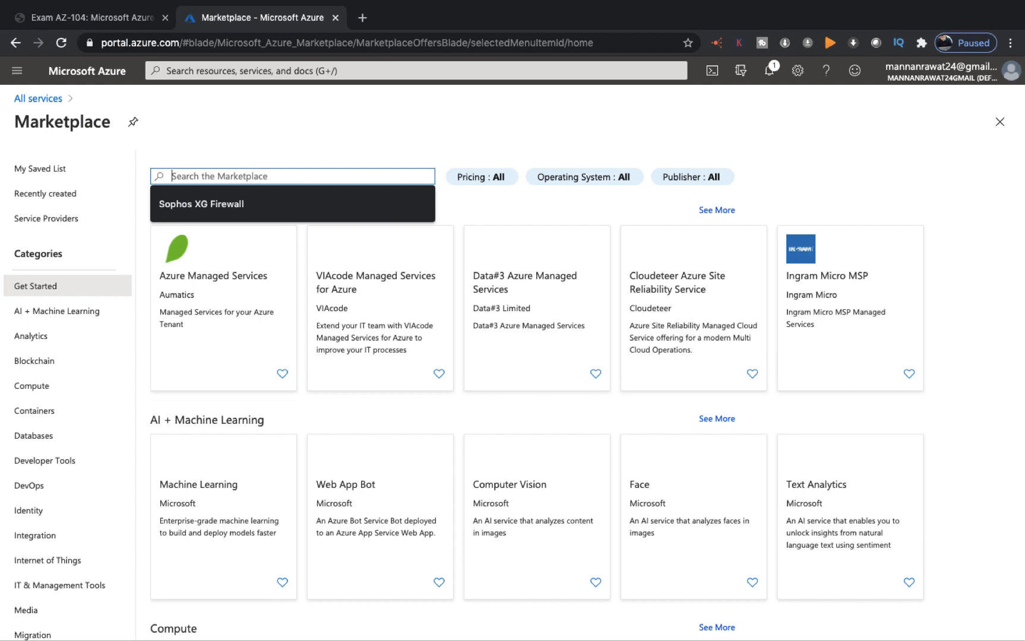
pyautogui.write('wordpre')
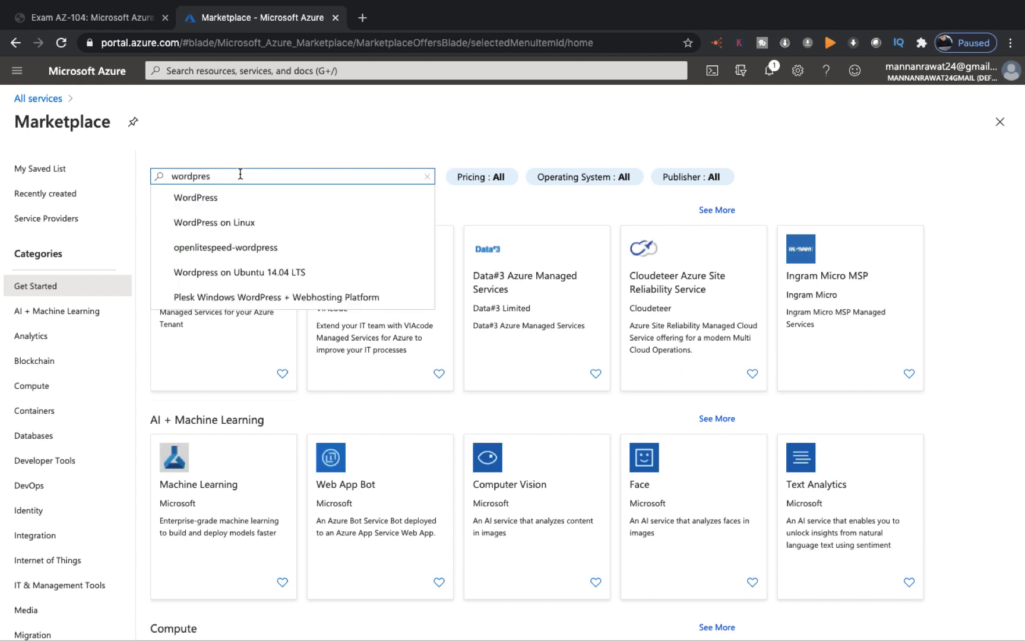
pyautogui.write('s')
pyautogui.click(200, 199)
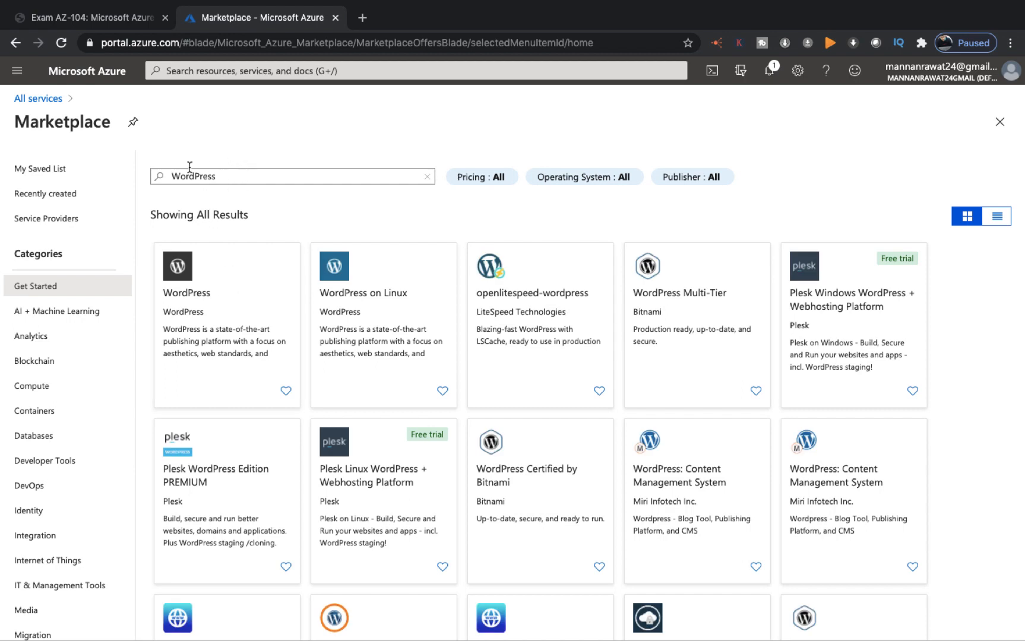
pyautogui.click(202, 325)
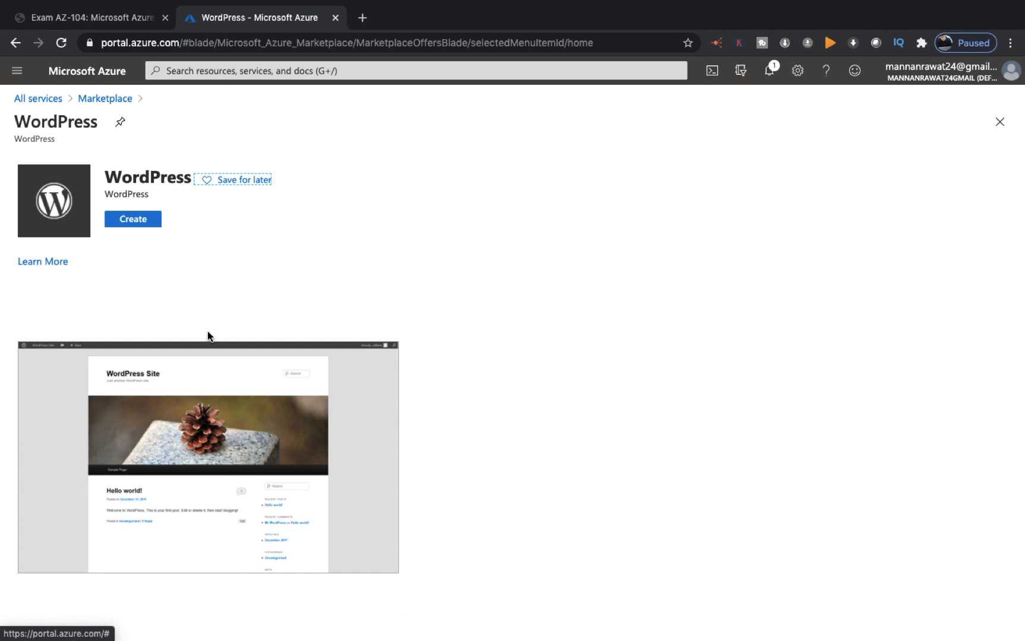
# Step: Start WordPress app demowpserver on the other Pay-As-You-Go subscription in resource group Azure-Batch-104
pyautogui.click(134, 220)
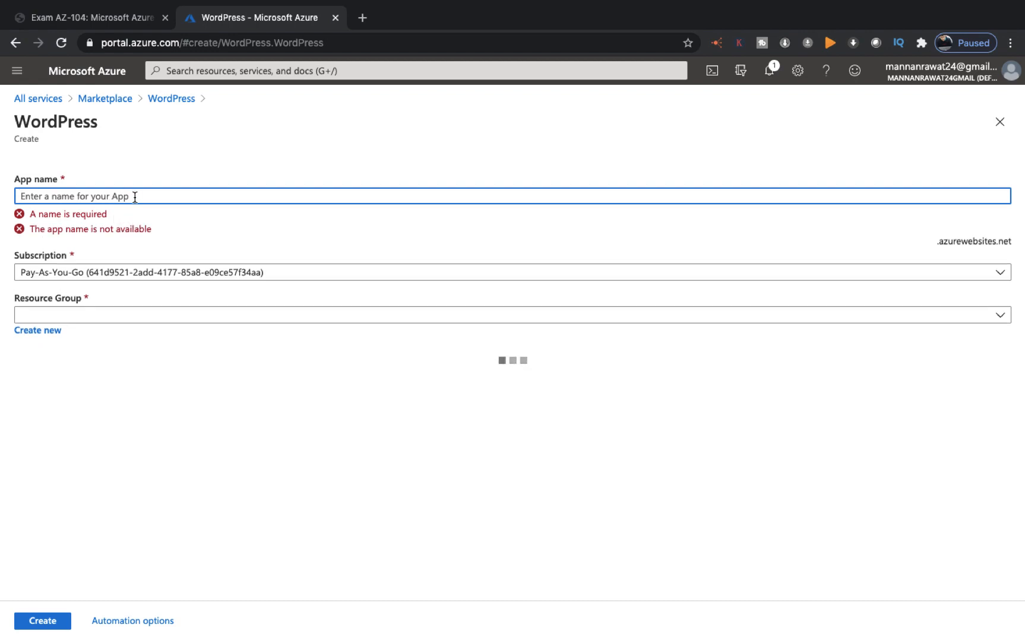
pyautogui.write('de')
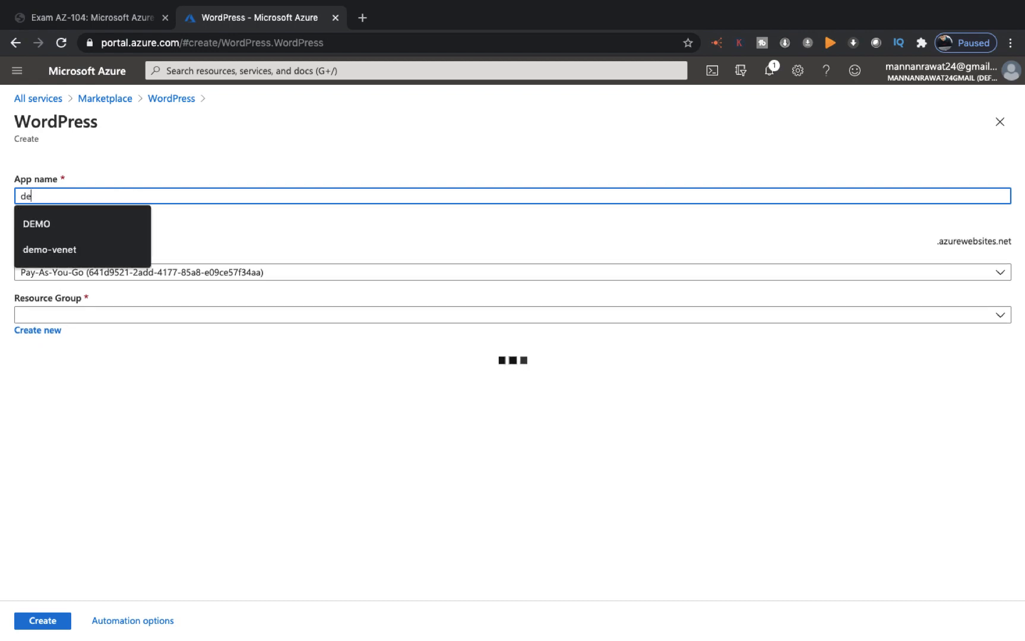
pyautogui.write('mow')
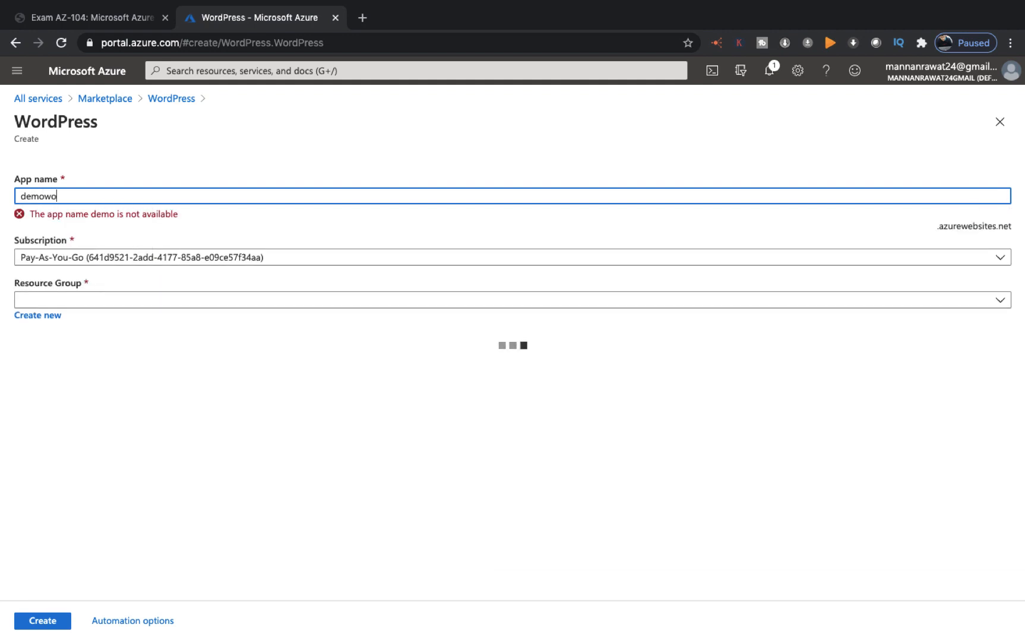
pyautogui.write('pserver')
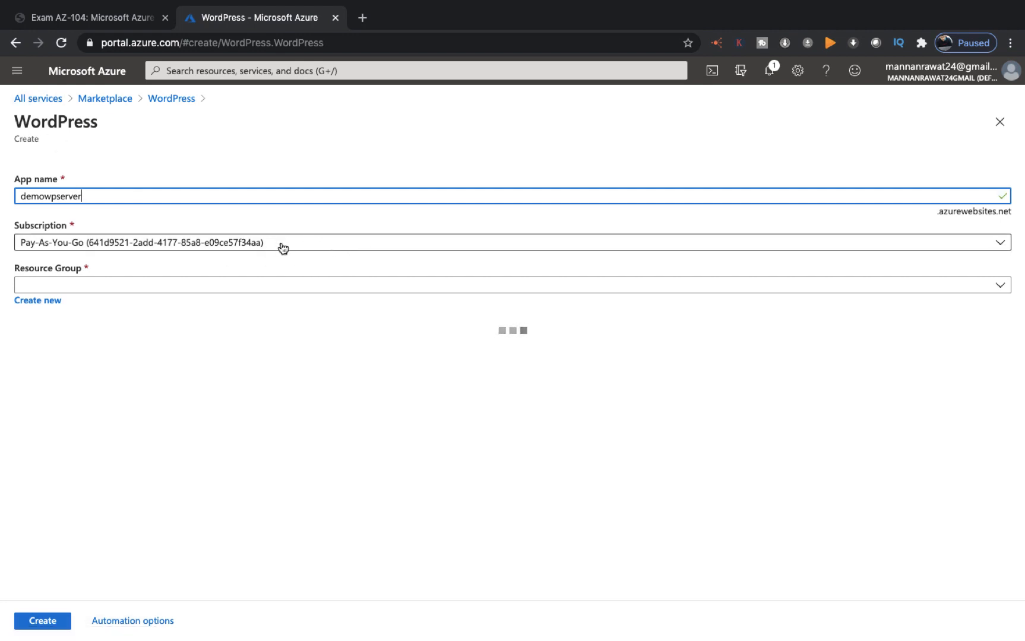
pyautogui.click(135, 290)
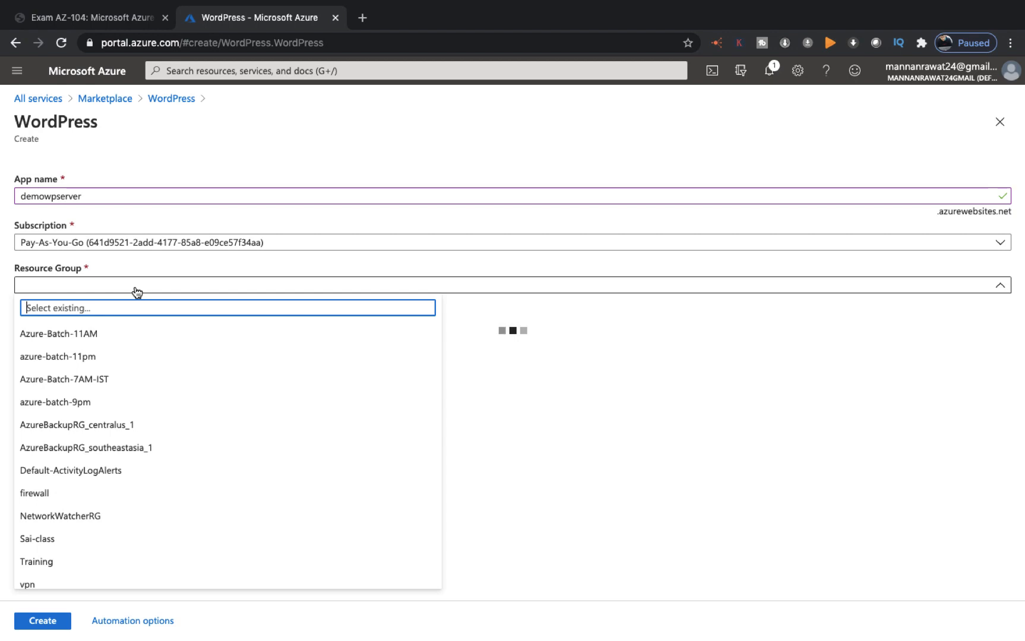
pyautogui.click(359, 242)
pyautogui.click(241, 321)
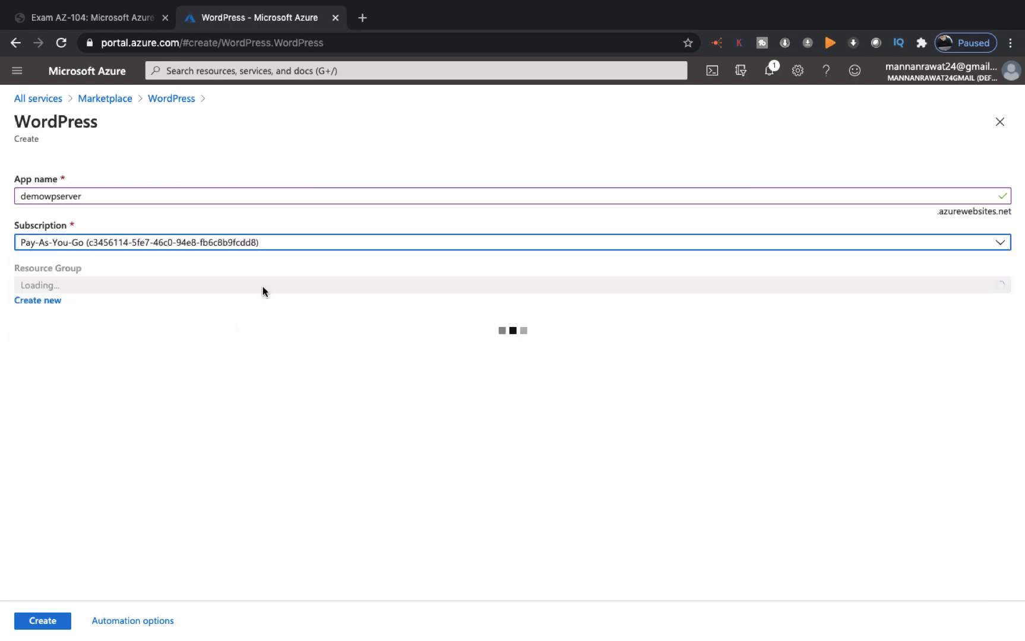
pyautogui.click(207, 288)
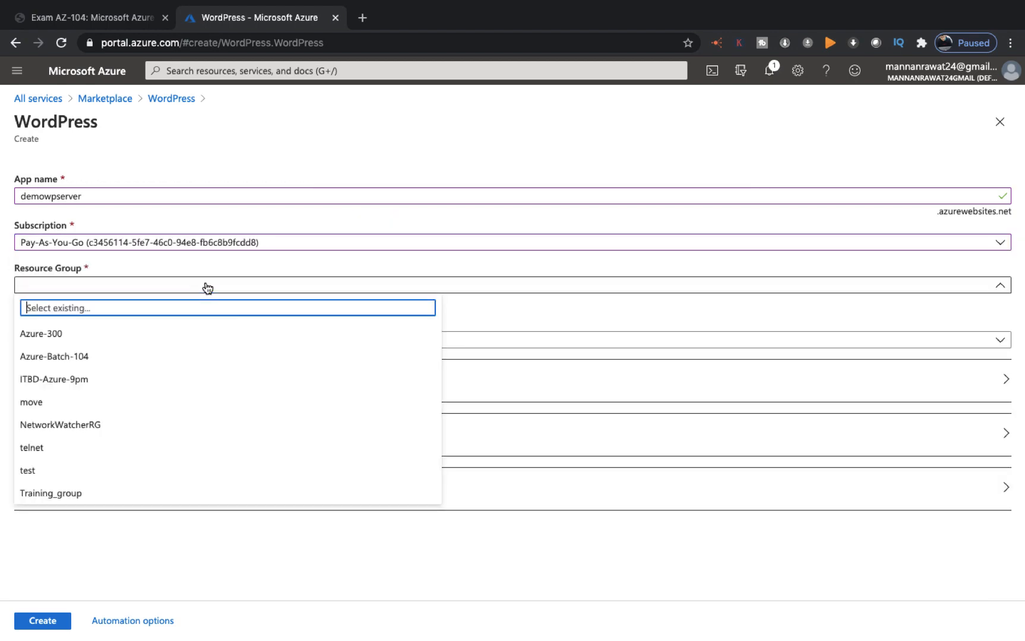
pyautogui.click(59, 363)
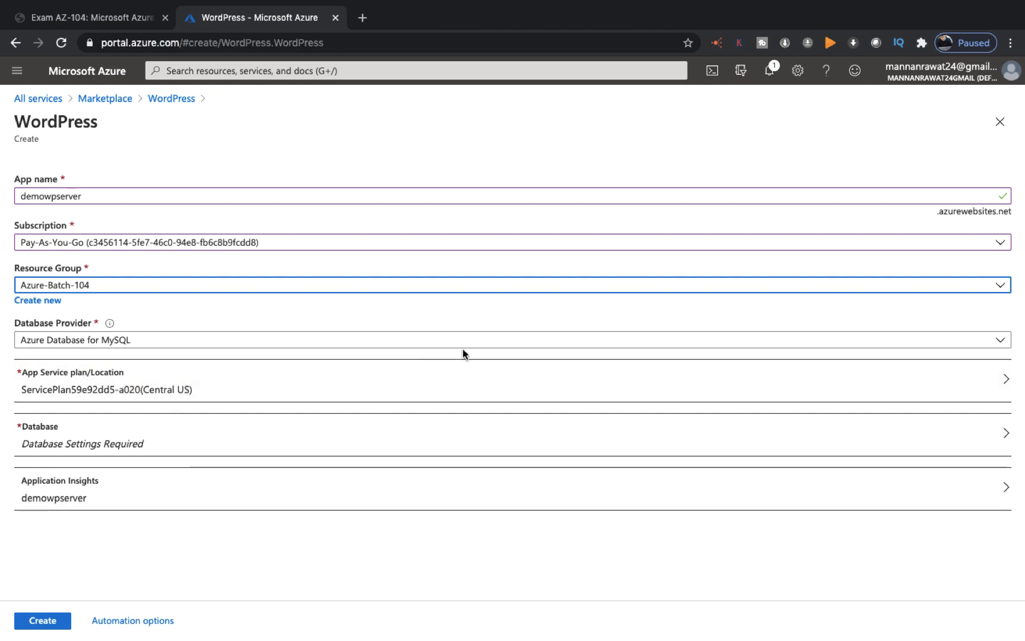
pyautogui.click(342, 382)
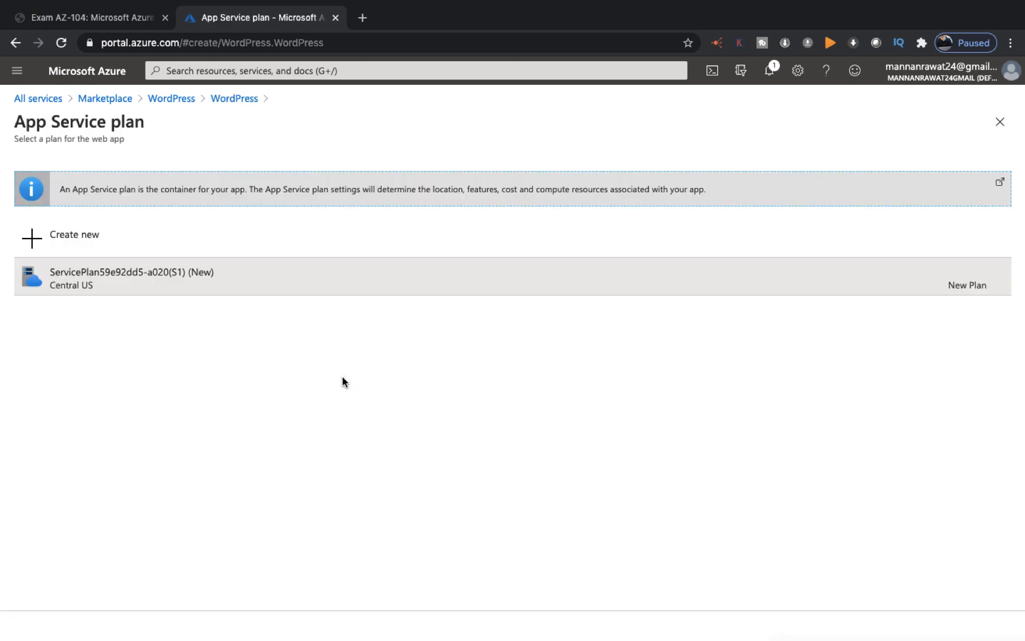
# Step: Draft a new App Service plan named testdb in Central US and view its pricing tiers
pyautogui.click(72, 238)
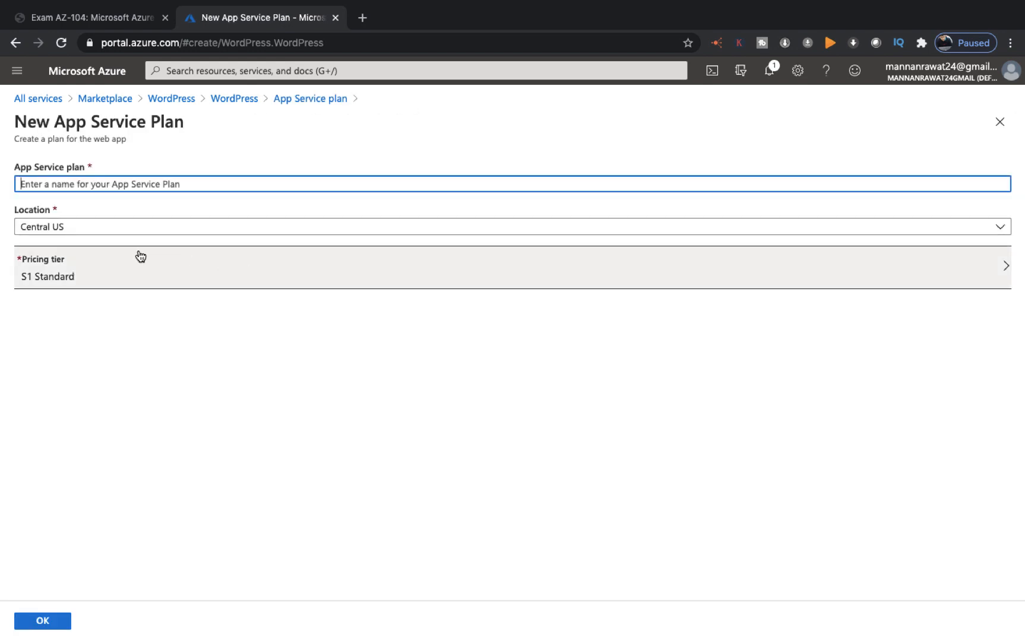
pyautogui.click(81, 177)
pyautogui.write('tes')
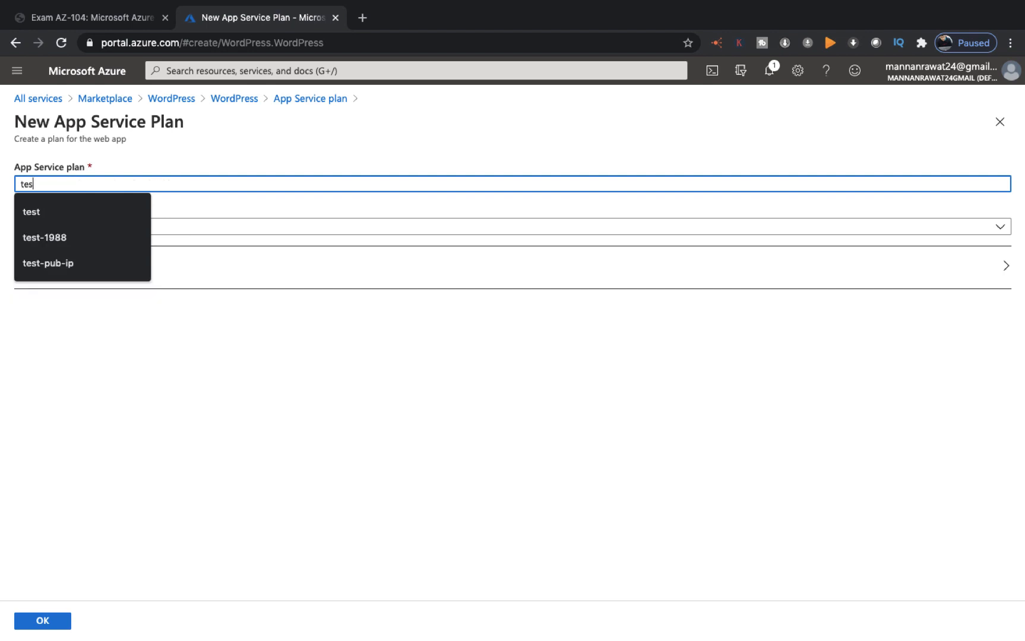
pyautogui.write('tdb')
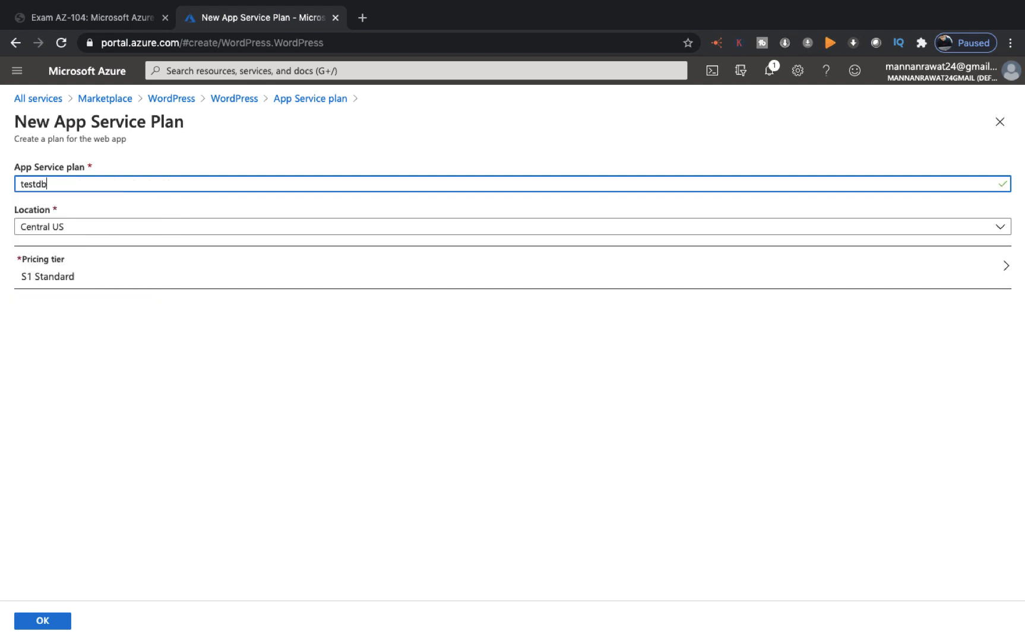
pyautogui.click(62, 277)
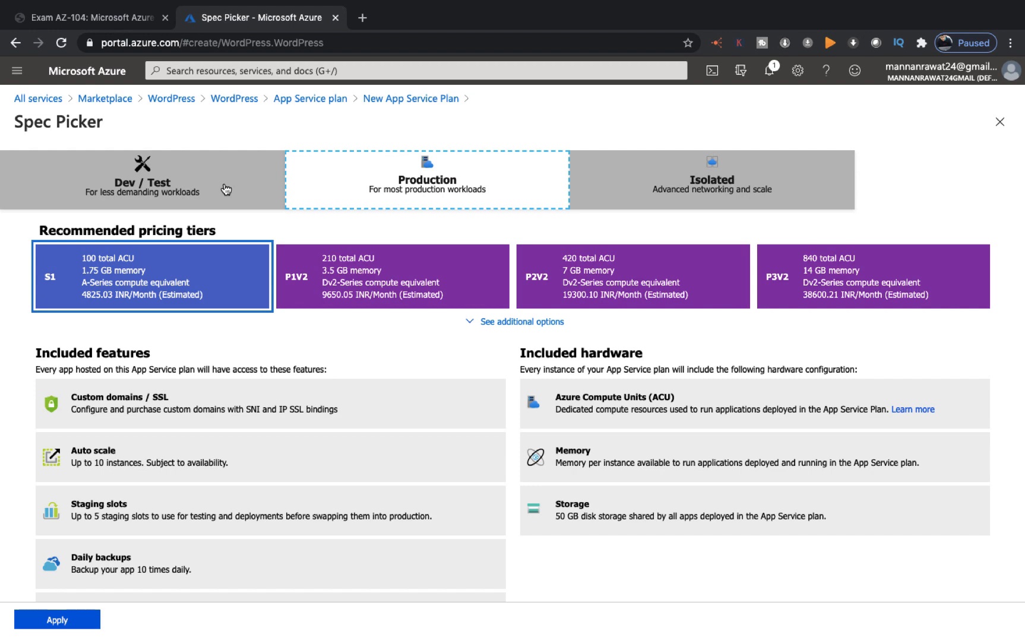
pyautogui.click(186, 189)
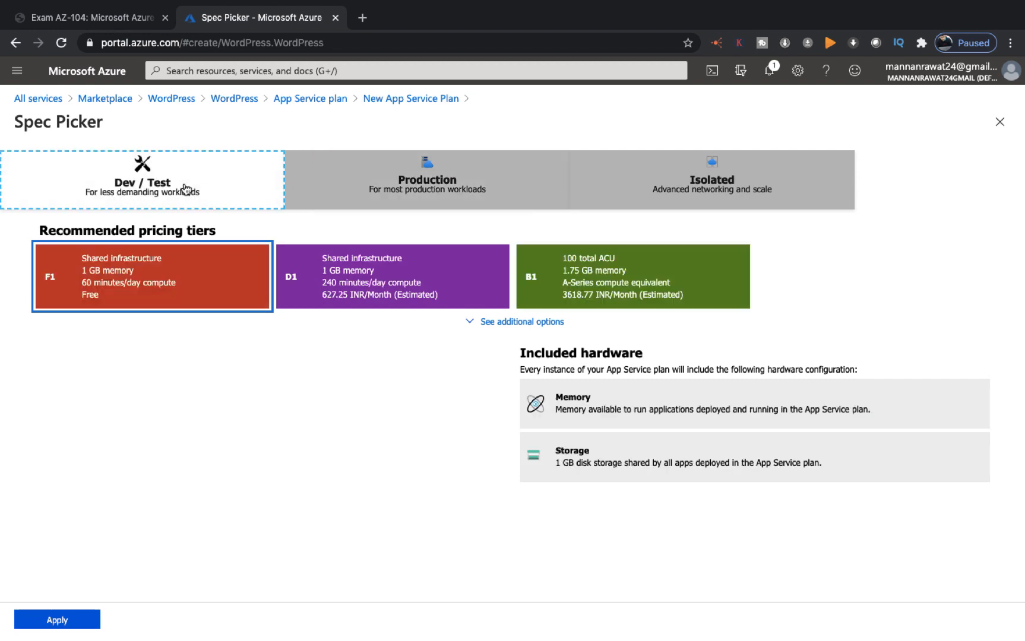
pyautogui.click(402, 189)
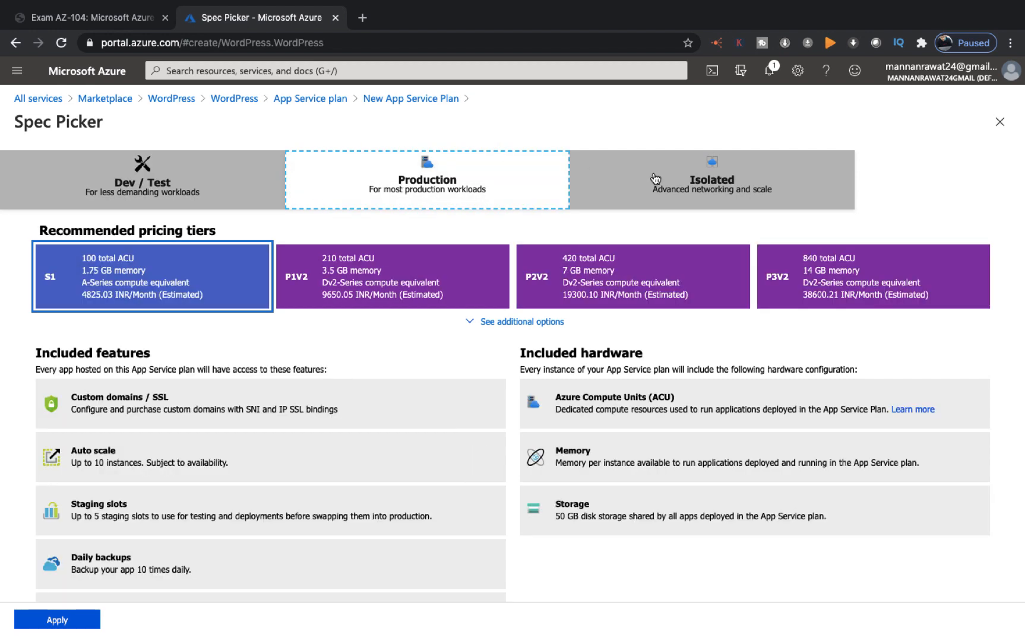
pyautogui.click(724, 191)
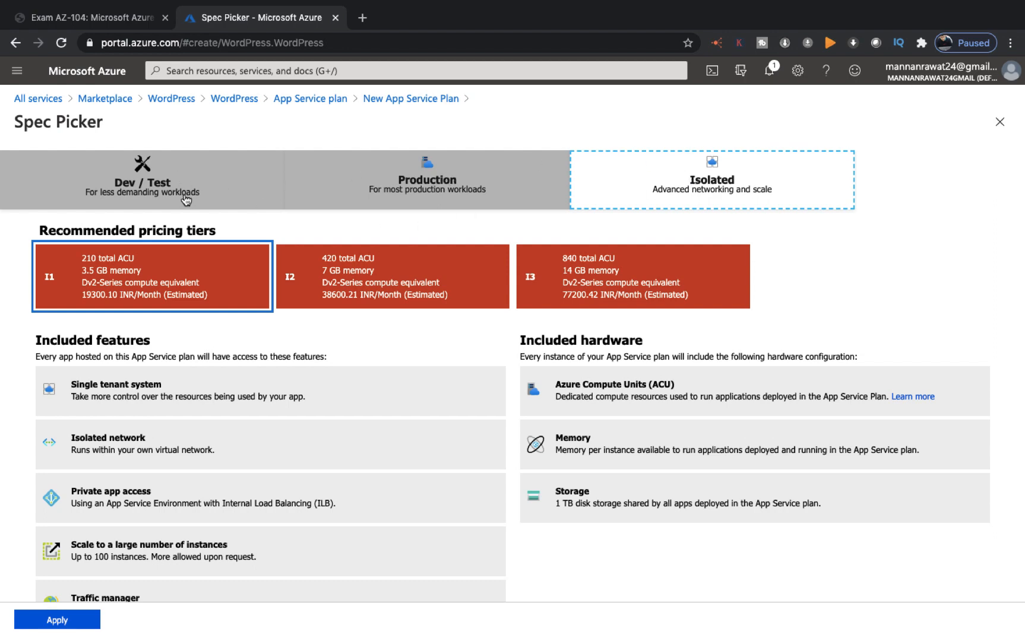
pyautogui.click(165, 185)
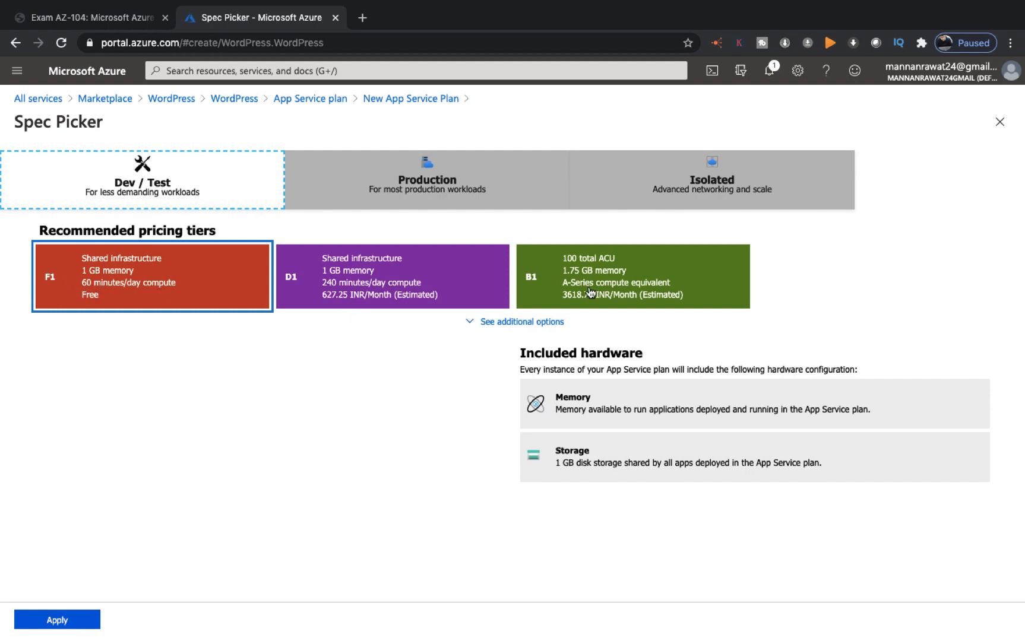
pyautogui.click(416, 179)
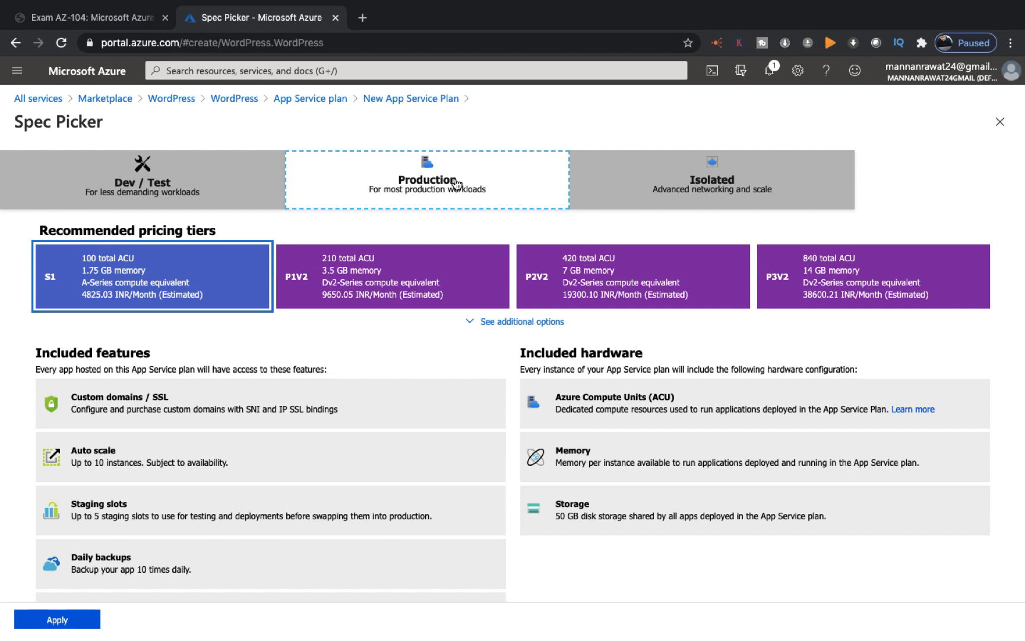
pyautogui.click(703, 197)
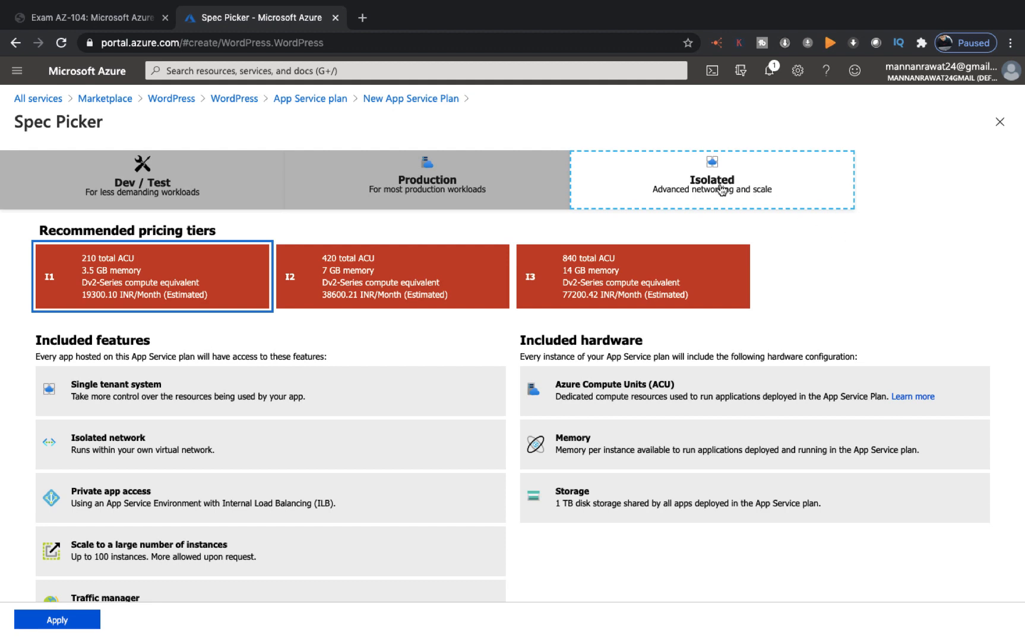
pyautogui.click(457, 187)
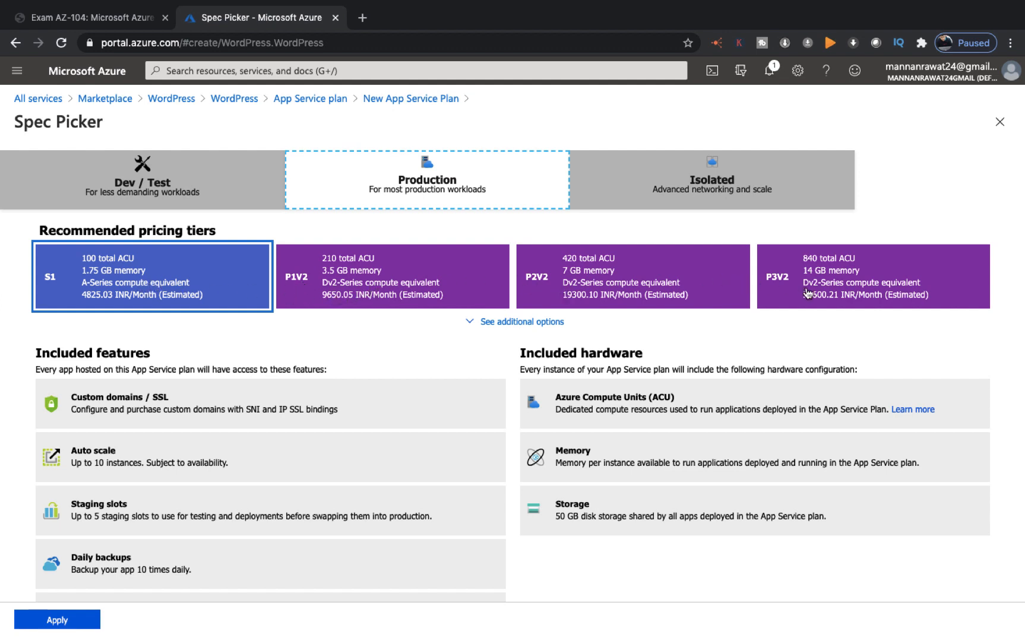
# Step: Apply the S1 Standard pricing tier to the testdb plan
pyautogui.click(637, 272)
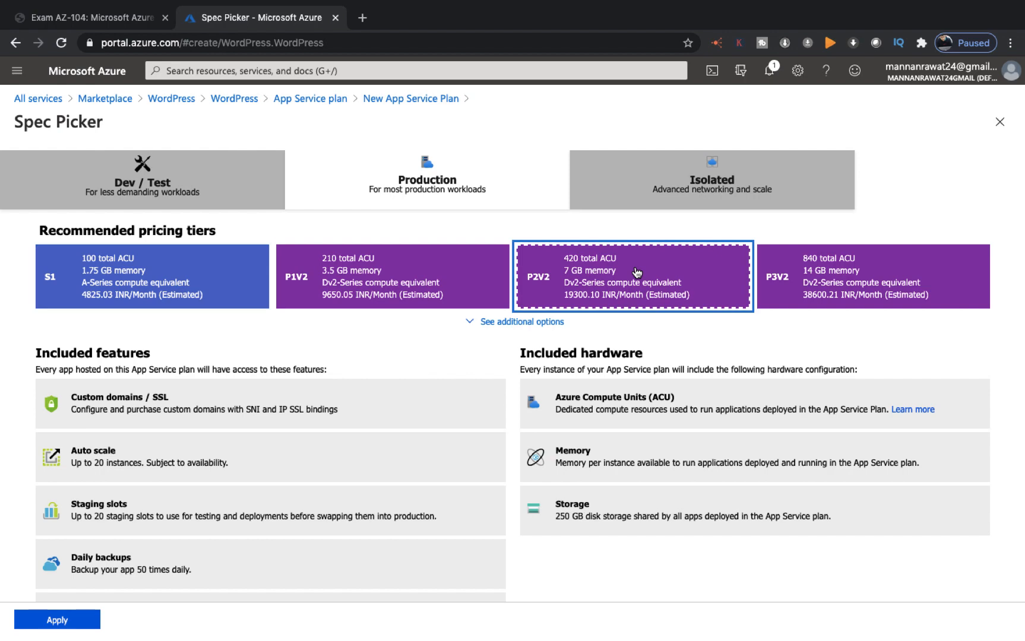
pyautogui.click(399, 287)
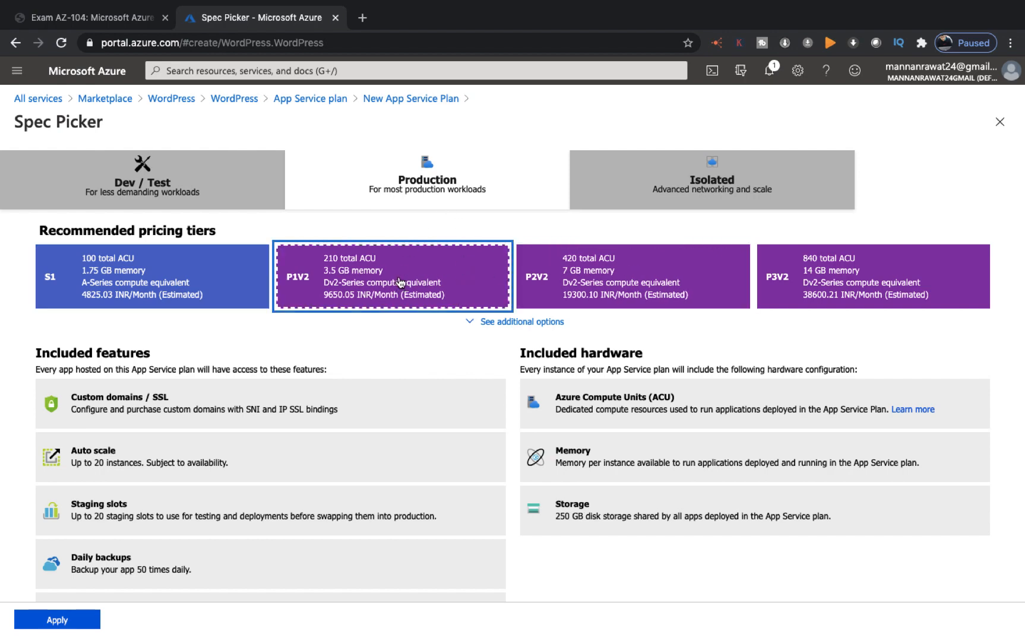
pyautogui.click(149, 283)
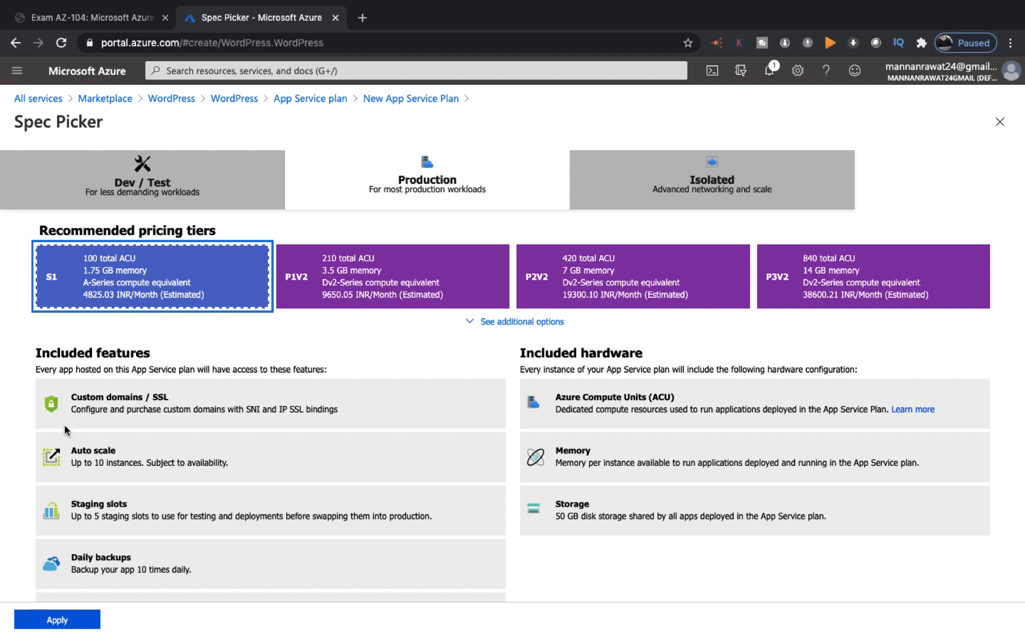
pyautogui.click(77, 630)
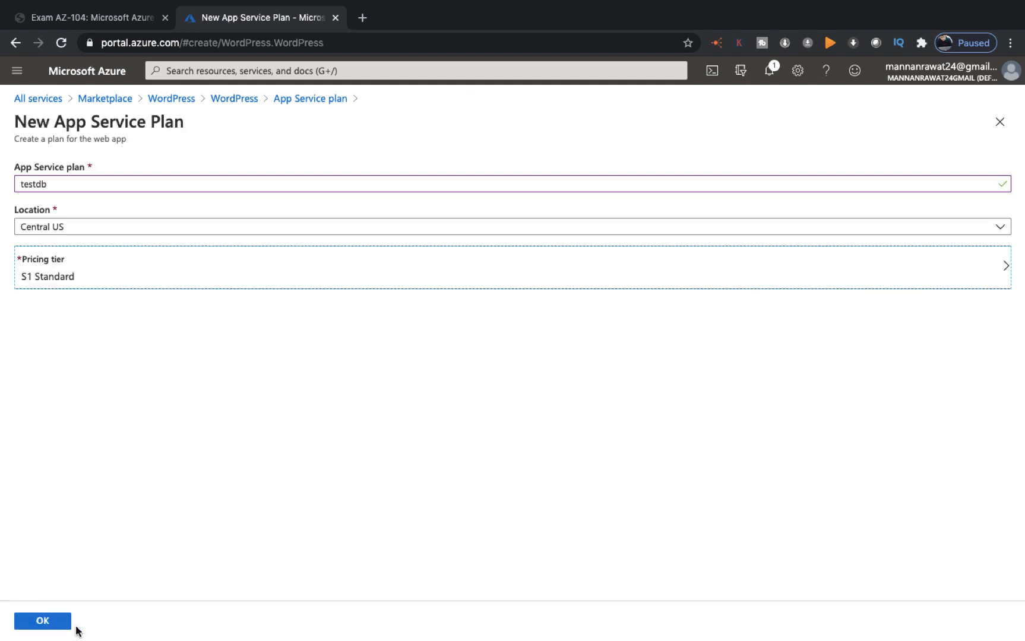
# Step: Confirm plan testdb, then set and confirm the admin password for demowpserver-mysqldbserver
pyautogui.click(53, 624)
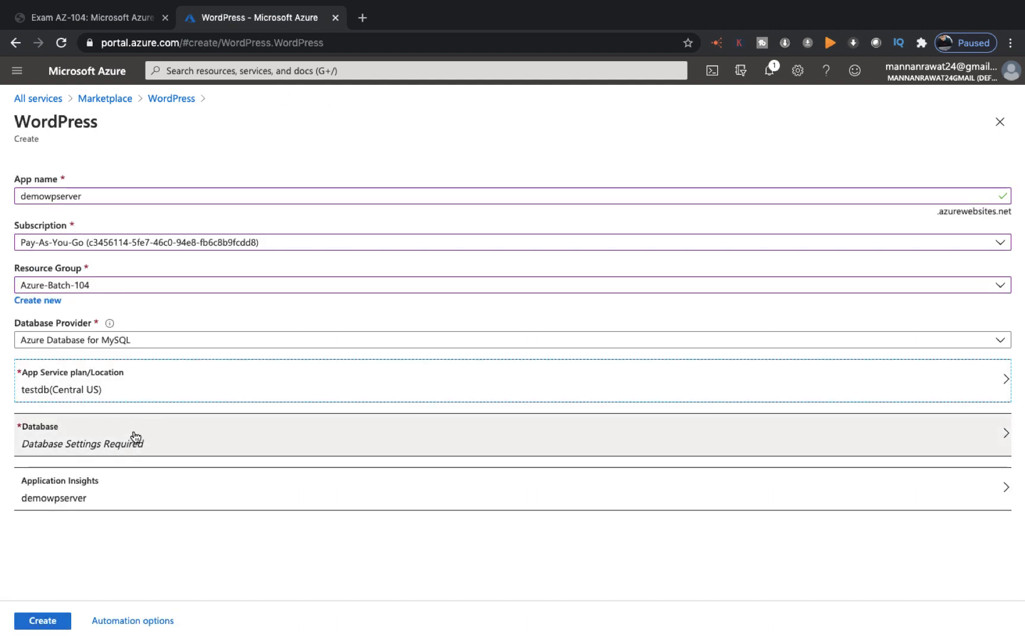
pyautogui.click(136, 437)
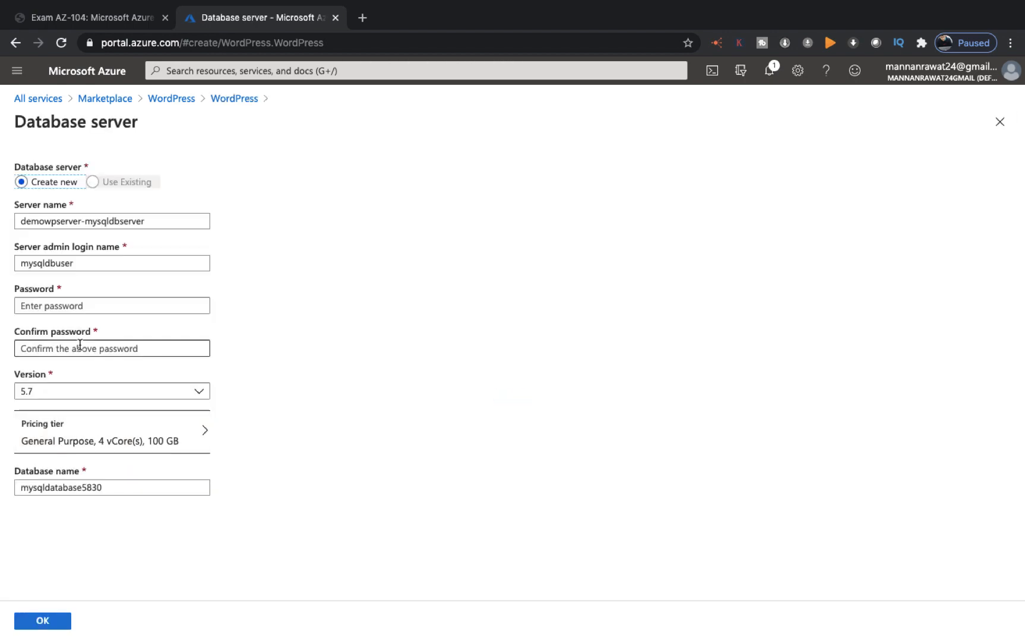
pyautogui.click(80, 259)
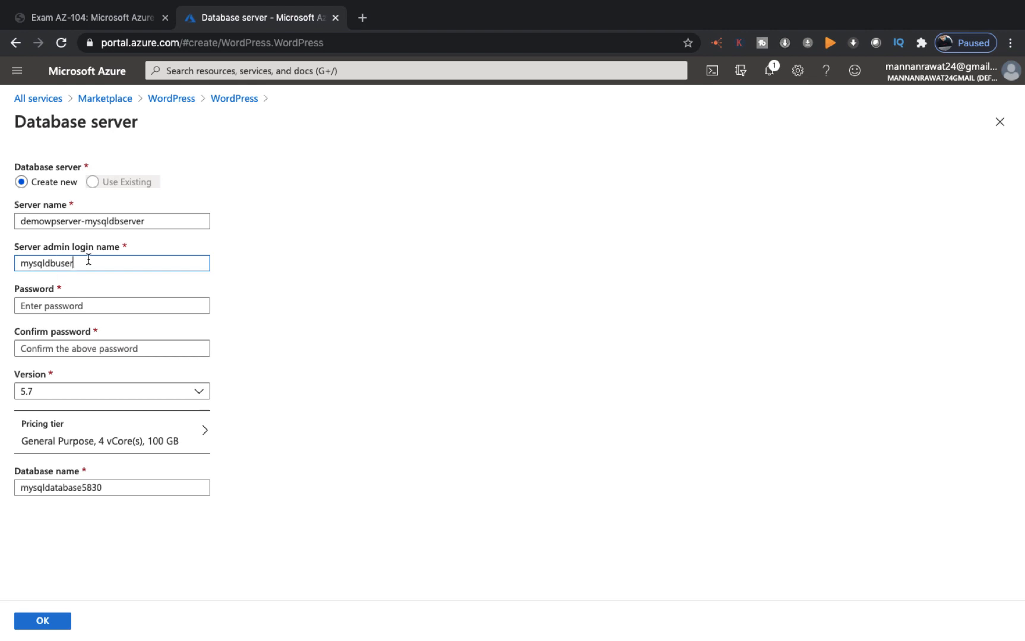
pyautogui.click(67, 305)
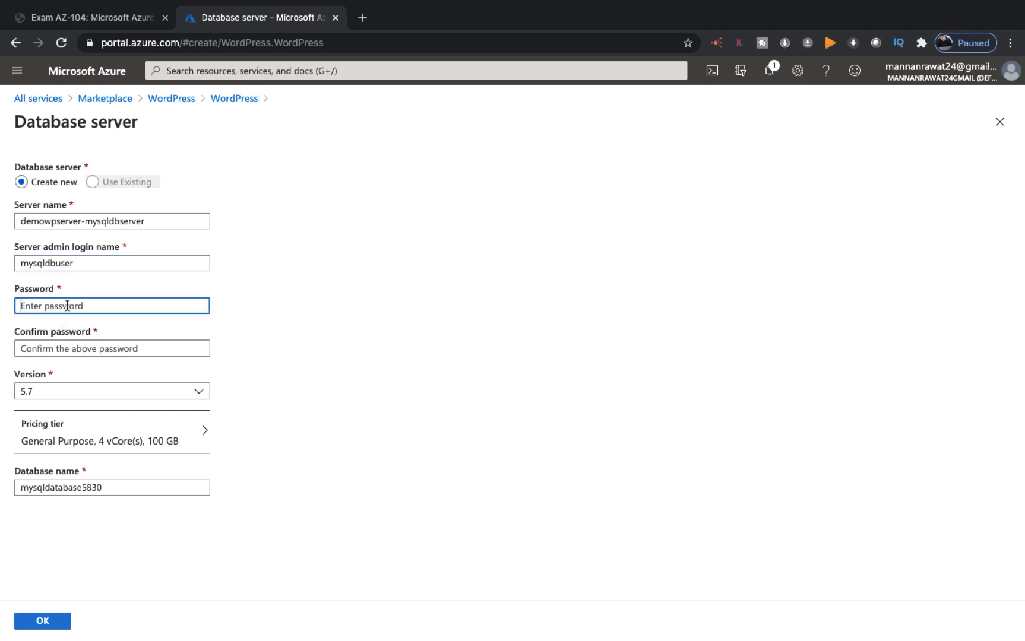
pyautogui.write('******')
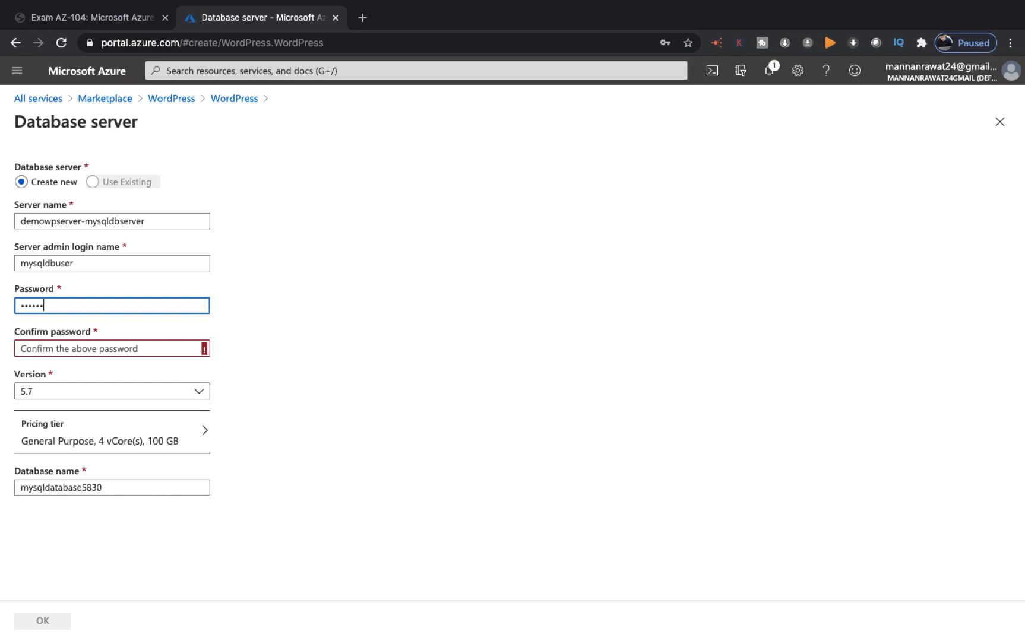
pyautogui.write('****')
pyautogui.press('Tab')
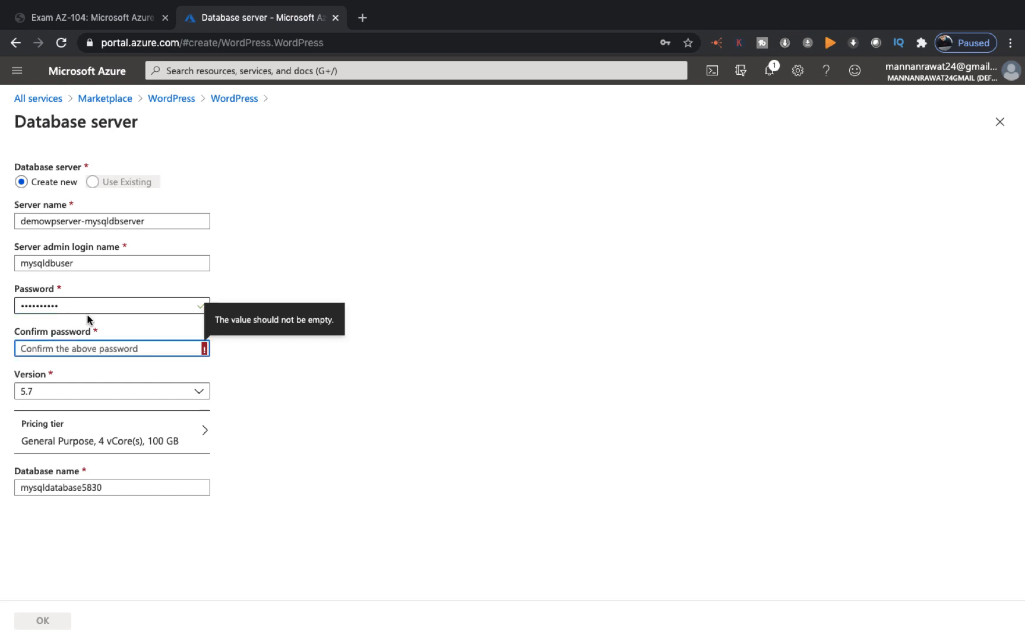
pyautogui.write('****')
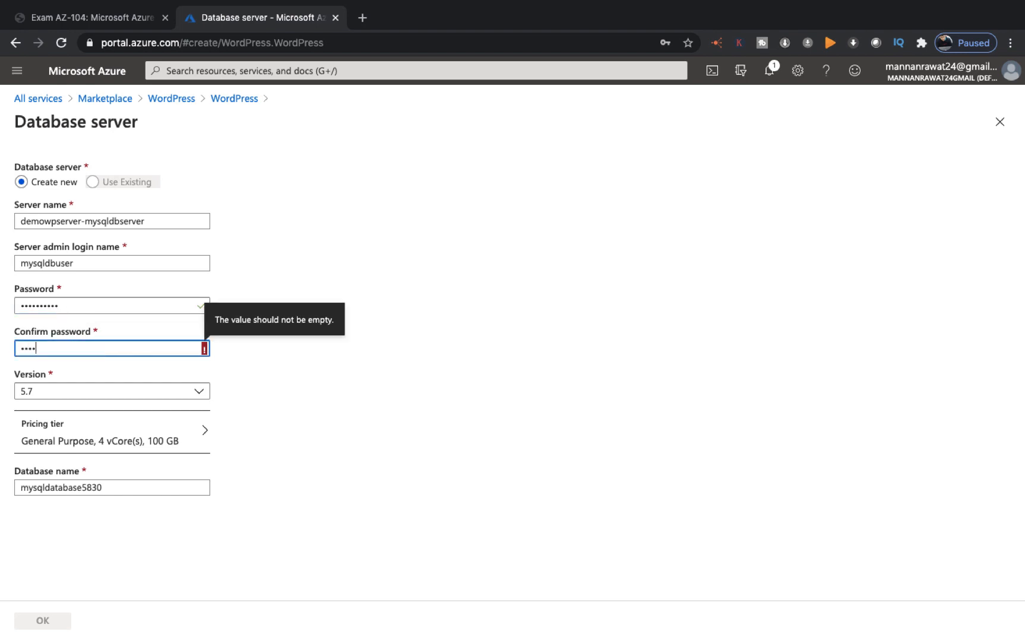
pyautogui.write('******')
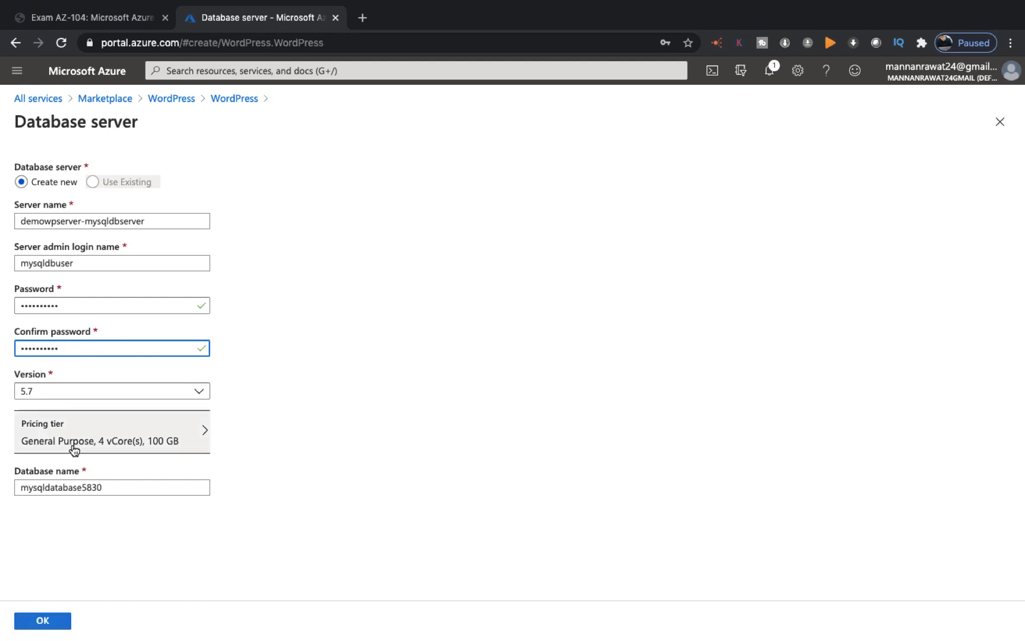
pyautogui.click(155, 433)
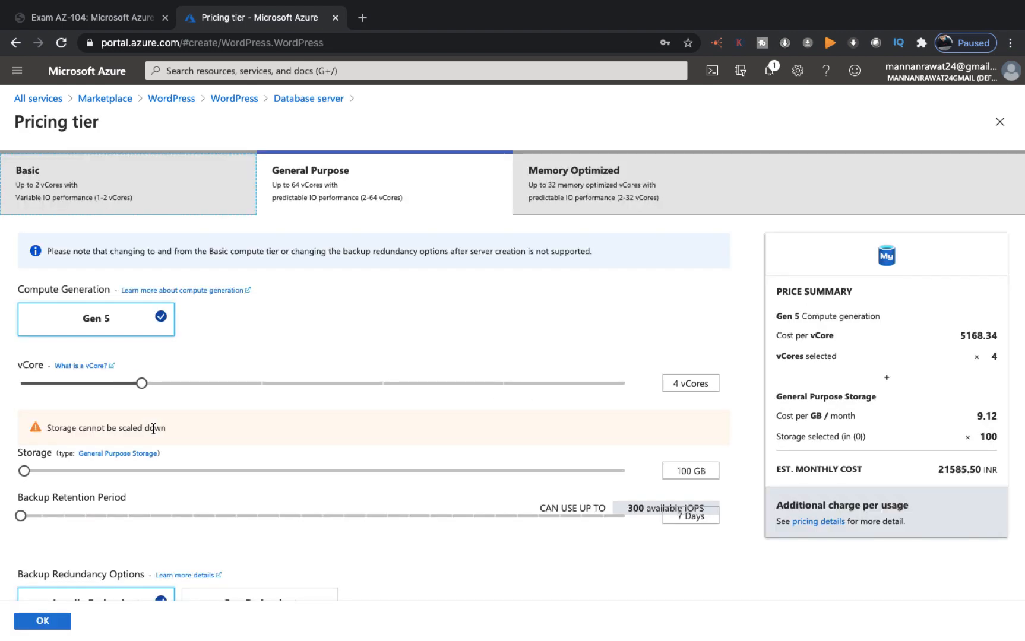
# Step: Set the MySQL server pricing to Basic with 1 vCore and 5 GB storage
pyautogui.click(156, 190)
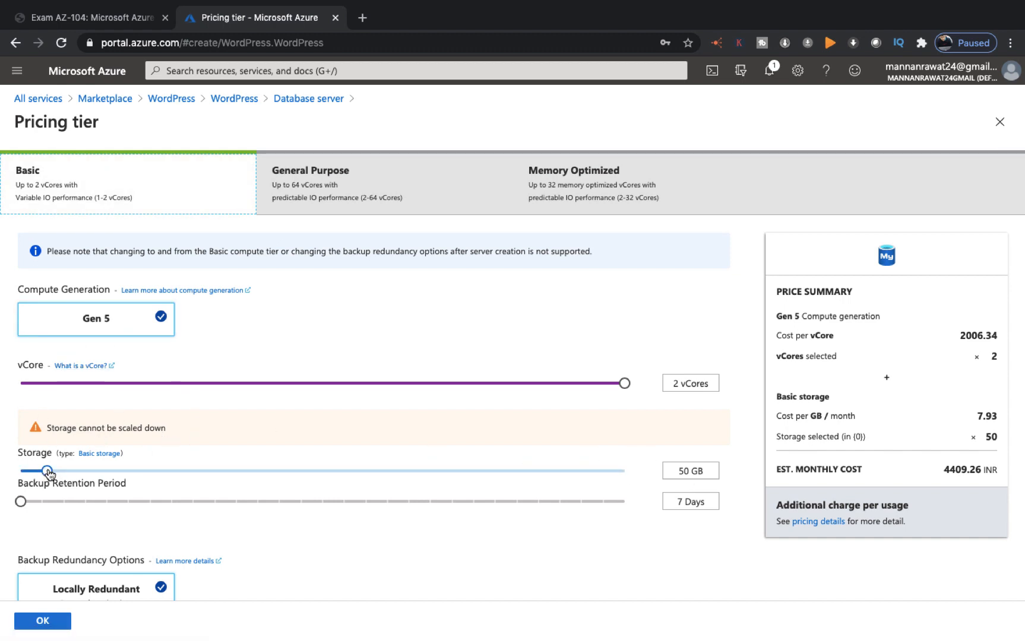
pyautogui.moveTo(44, 471); pyautogui.dragTo(7, 476)
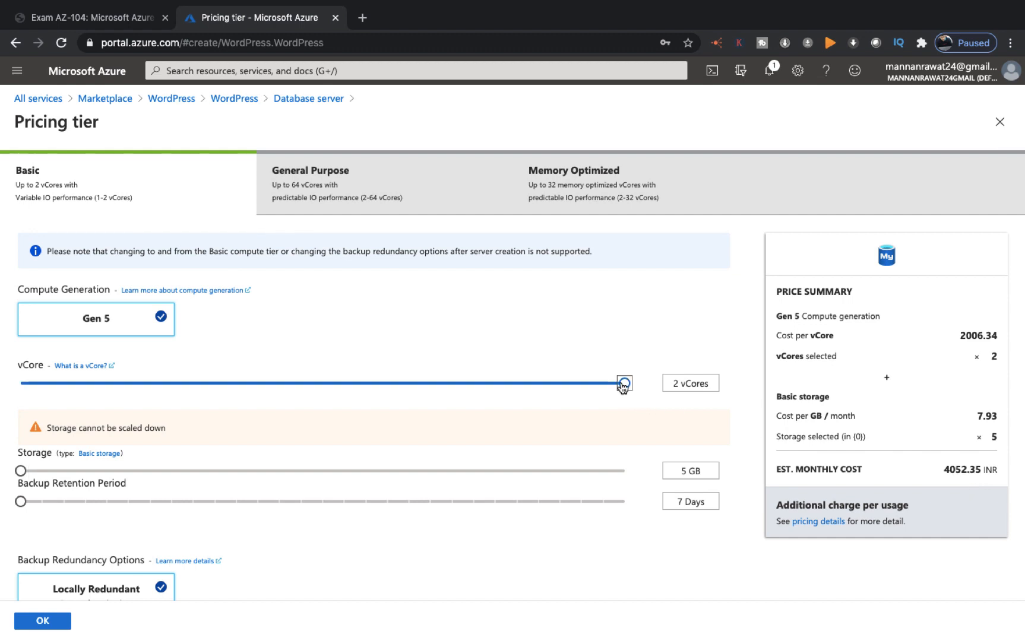
pyautogui.moveTo(624, 383); pyautogui.dragTo(3, 382)
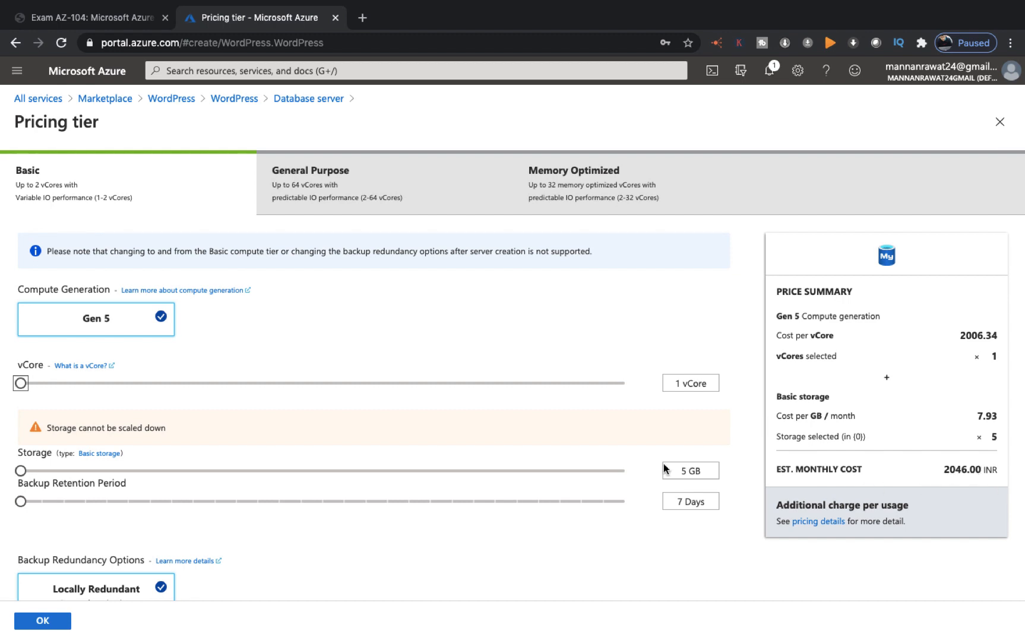
pyautogui.scroll(-1, 492, 482)
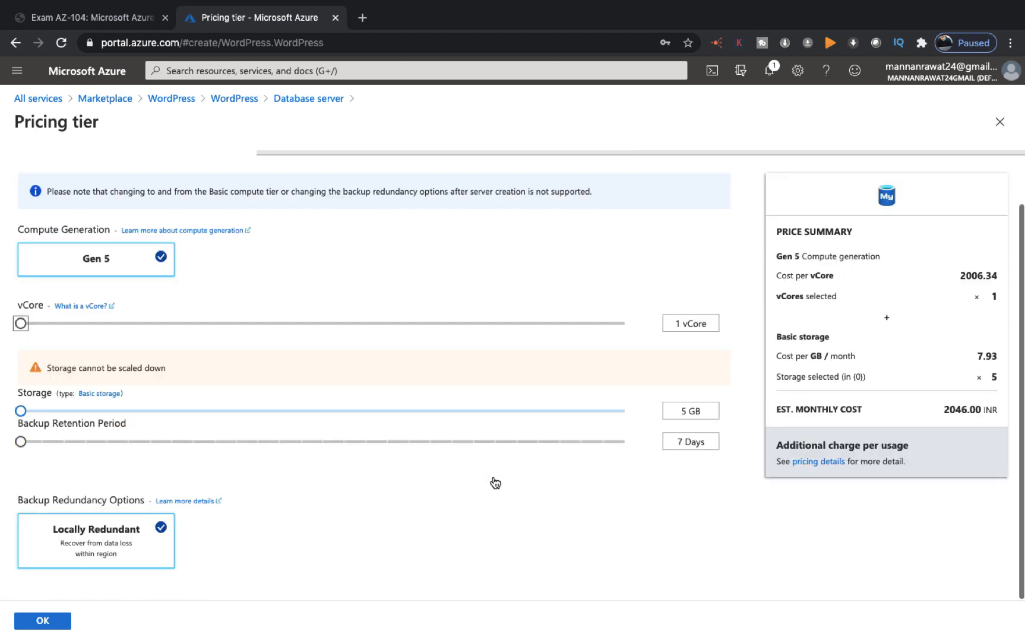
pyautogui.click(57, 622)
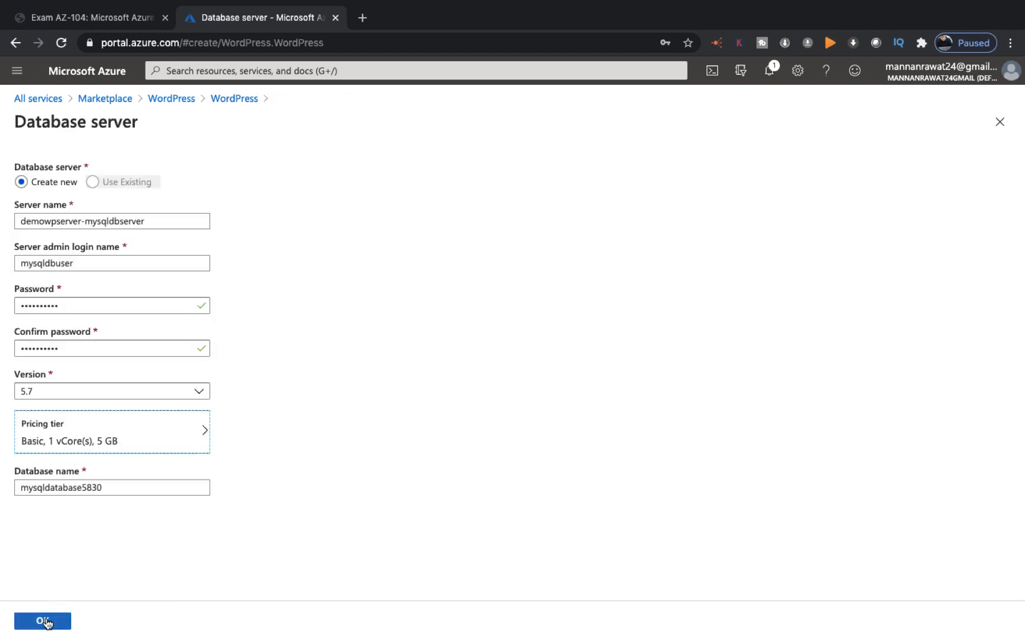
# Step: Confirm the demowpserver-mysqldbserver database settings and bold the '1-Public DNS' heading in the Pages notes
pyautogui.click(48, 622)
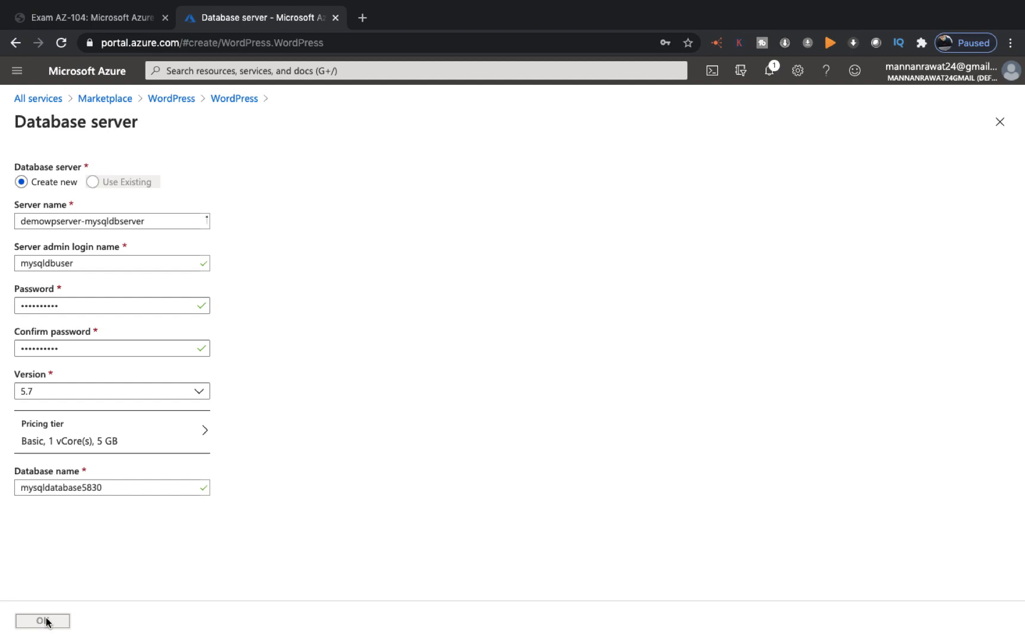
pyautogui.hotkey('ctrl', 'Right')
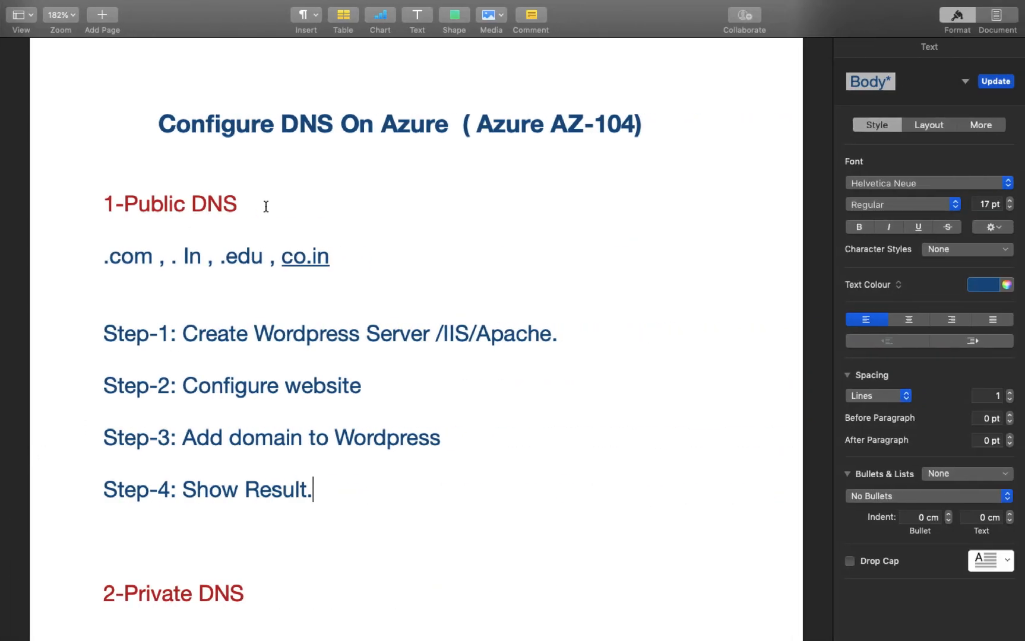
pyautogui.moveTo(266, 205); pyautogui.dragTo(79, 213)
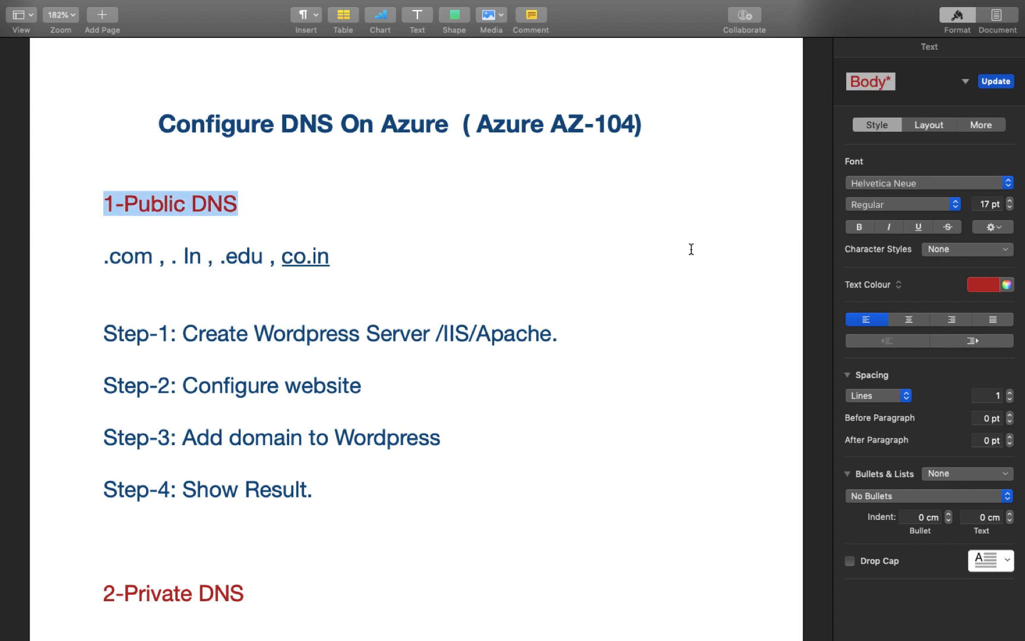
pyautogui.click(867, 228)
pyautogui.hotkey('ctrl', 'Left')
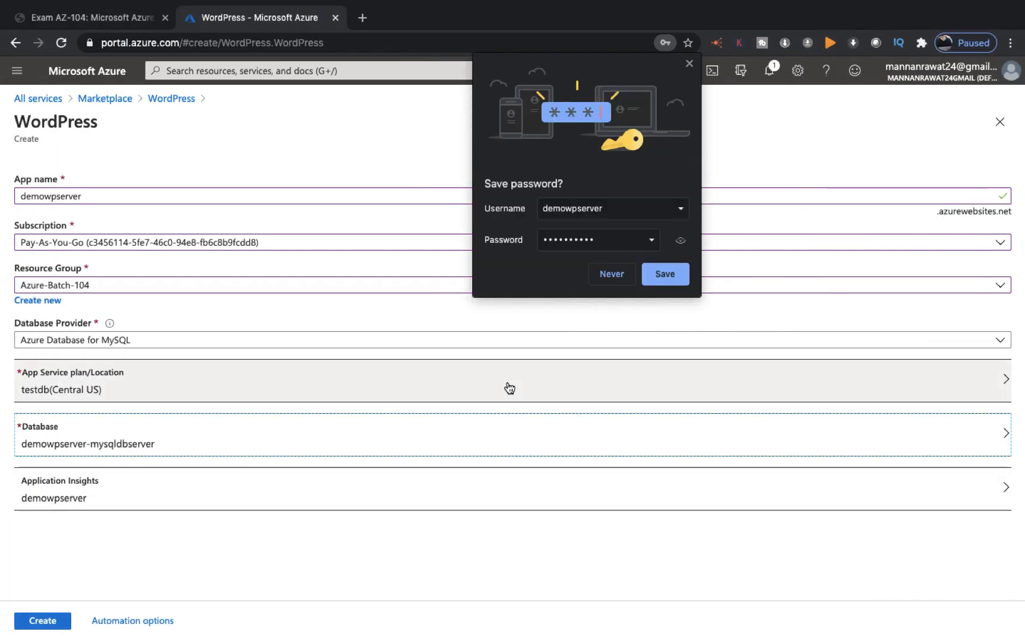
# Step: Save the database password in Chrome and create the WordPress deployment into Azure-Batch-104
pyautogui.click(666, 275)
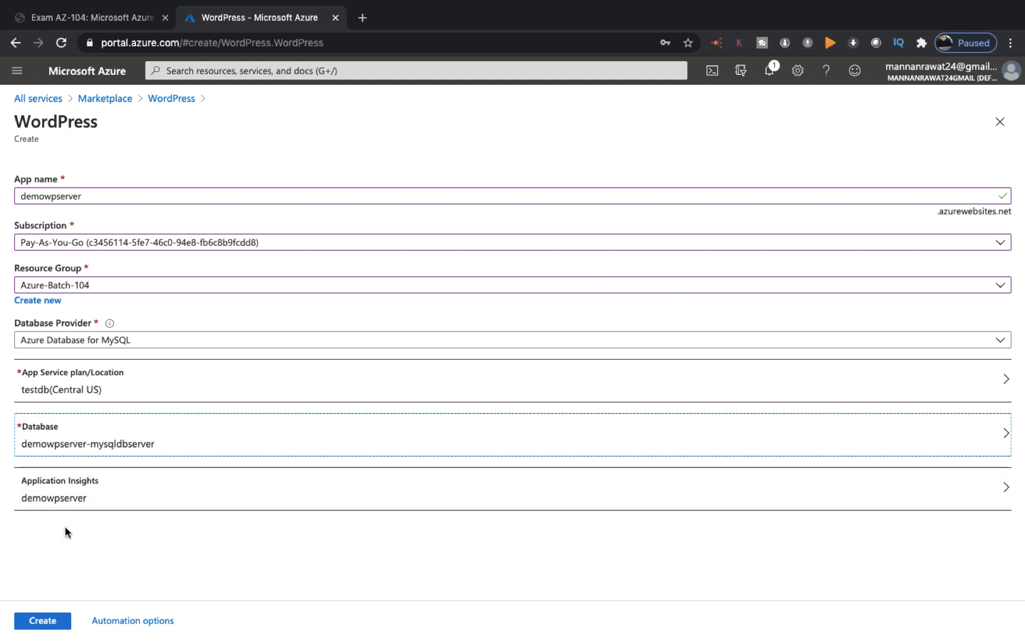
pyautogui.click(46, 619)
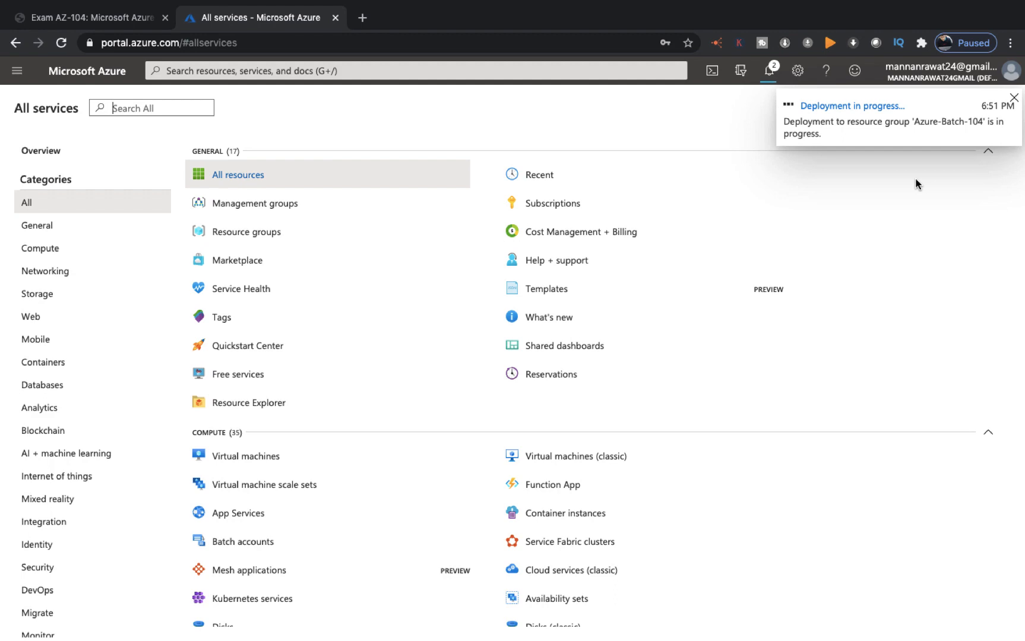
# Step: Recolour the 'Step-1: Create Wordpress Server /IIS/Apache.' line crimson in the Pages notes
pyautogui.click(1015, 98)
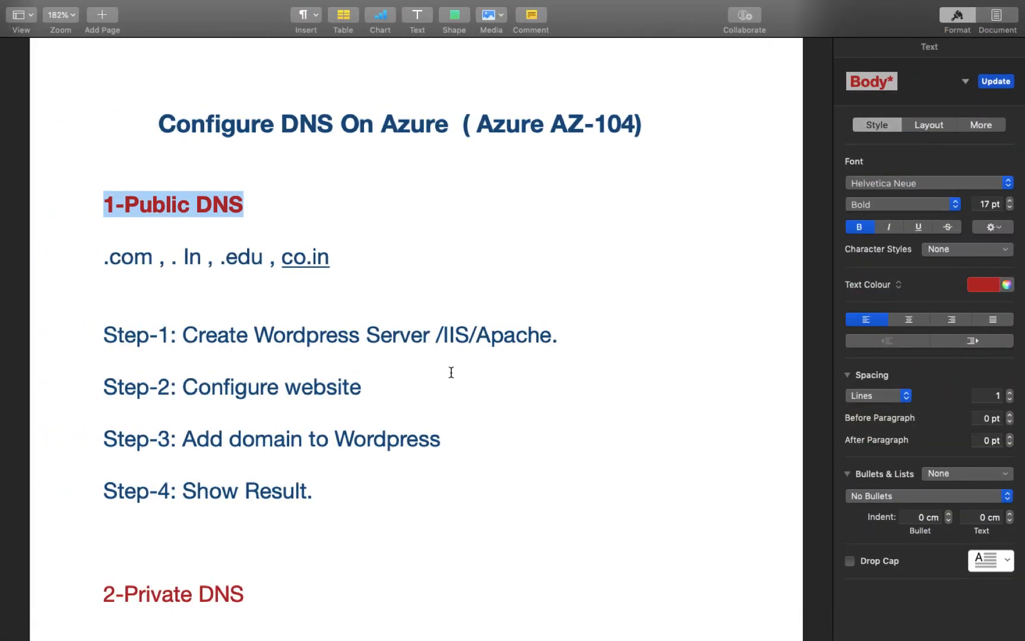
pyautogui.doubleClick(579, 345)
pyautogui.moveTo(264, 351); pyautogui.dragTo(87, 334)
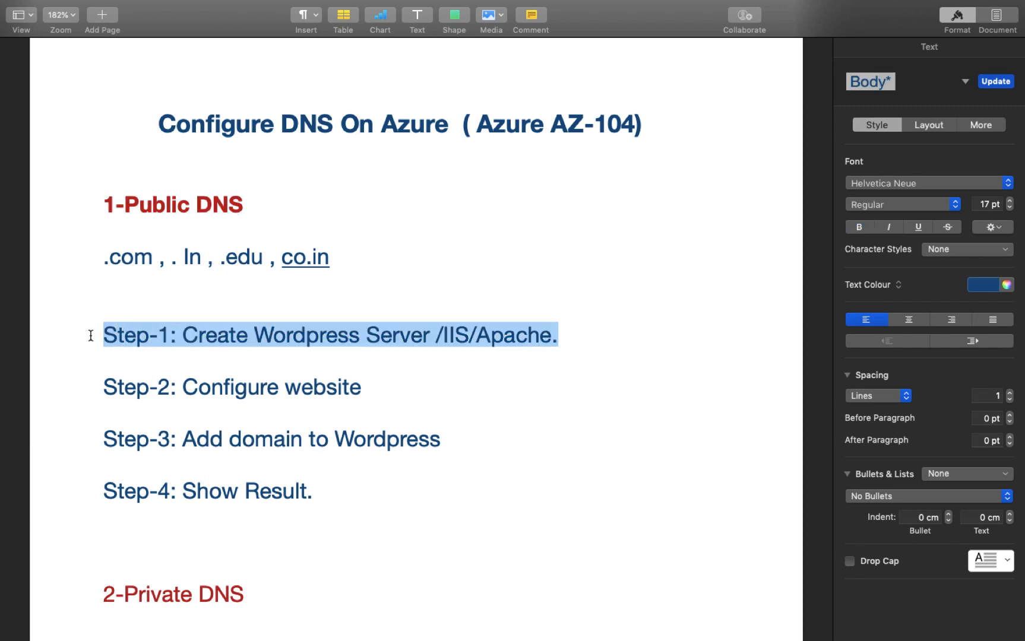
pyautogui.click(992, 289)
pyautogui.click(999, 357)
pyautogui.click(503, 400)
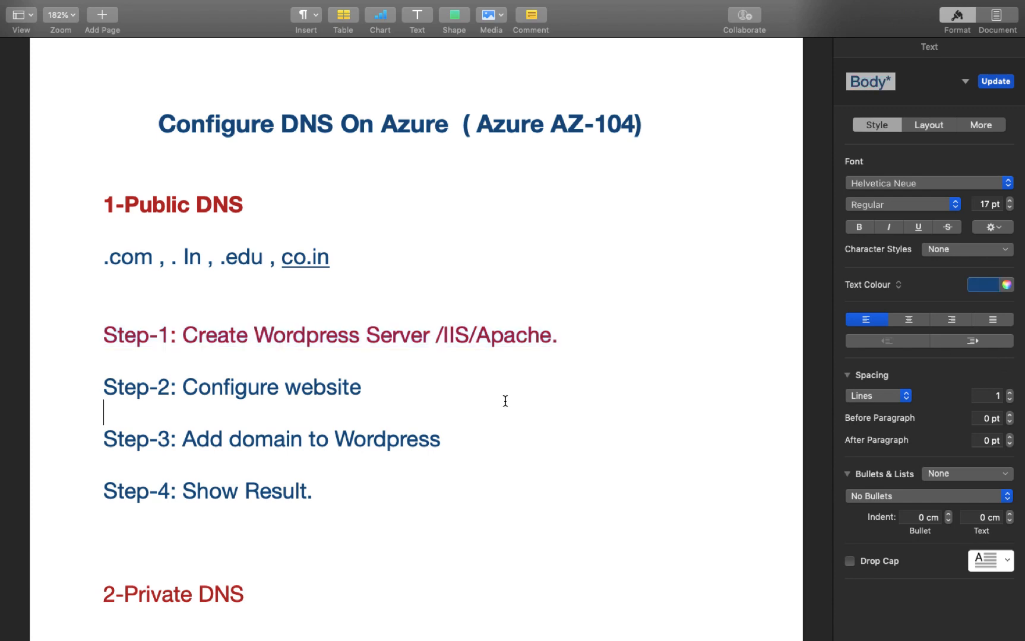
pyautogui.moveTo(364, 388); pyautogui.dragTo(101, 387)
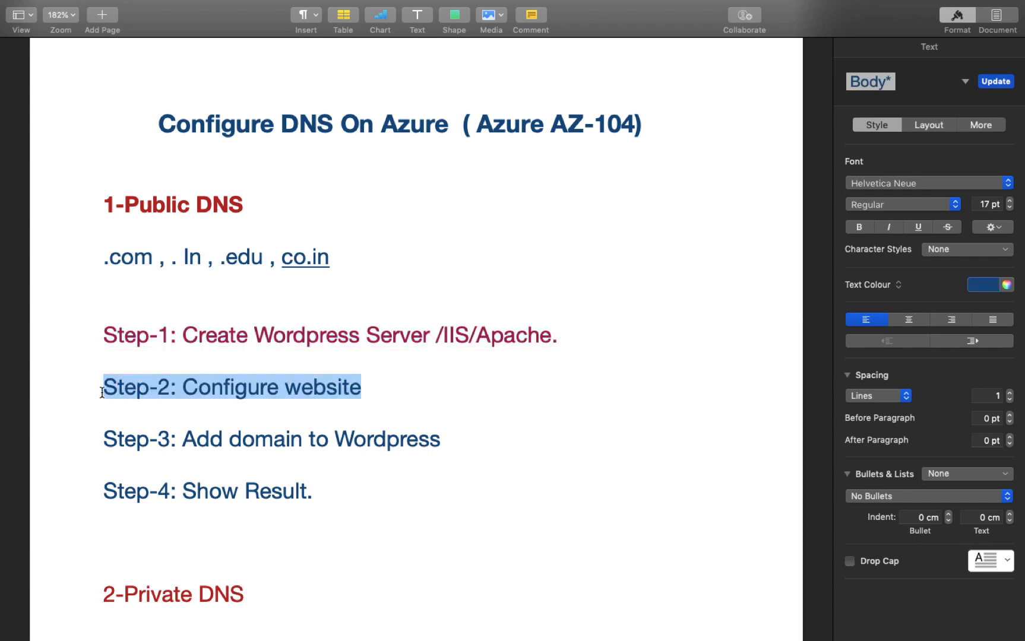
pyautogui.hotkey('ctrl', 'Left')
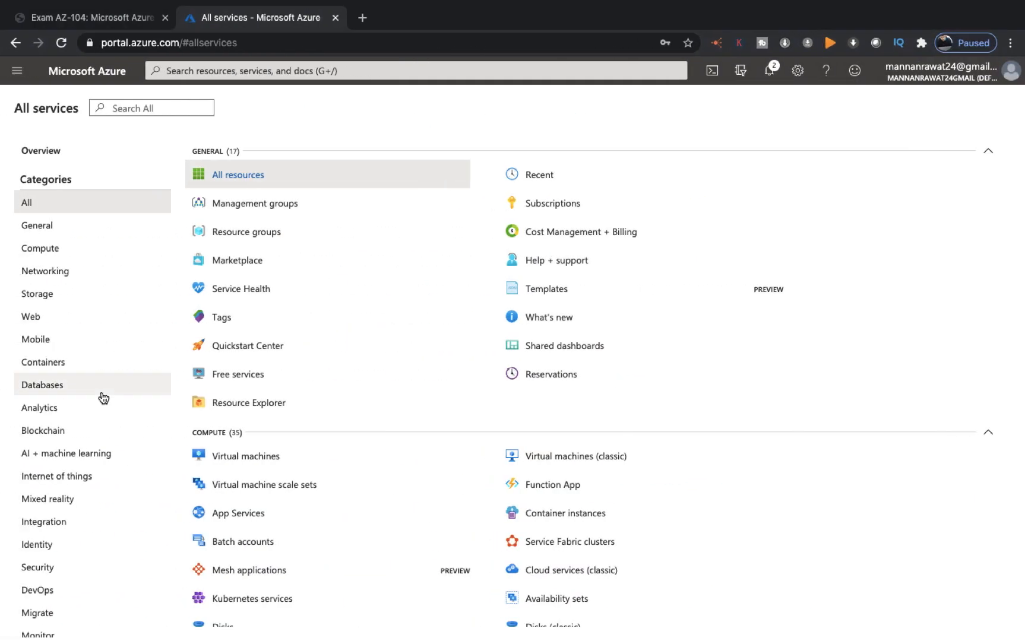
# Step: Check the portal notifications for the WordPress deployment status in Azure-Batch-104
pyautogui.click(769, 79)
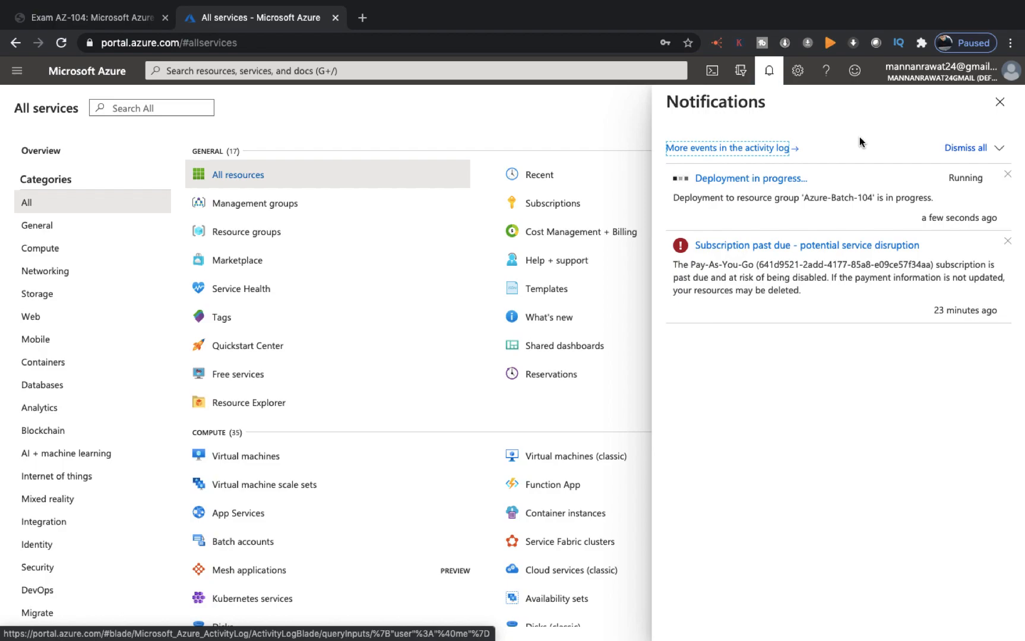
pyautogui.hotkey('ctrl', 'Left')
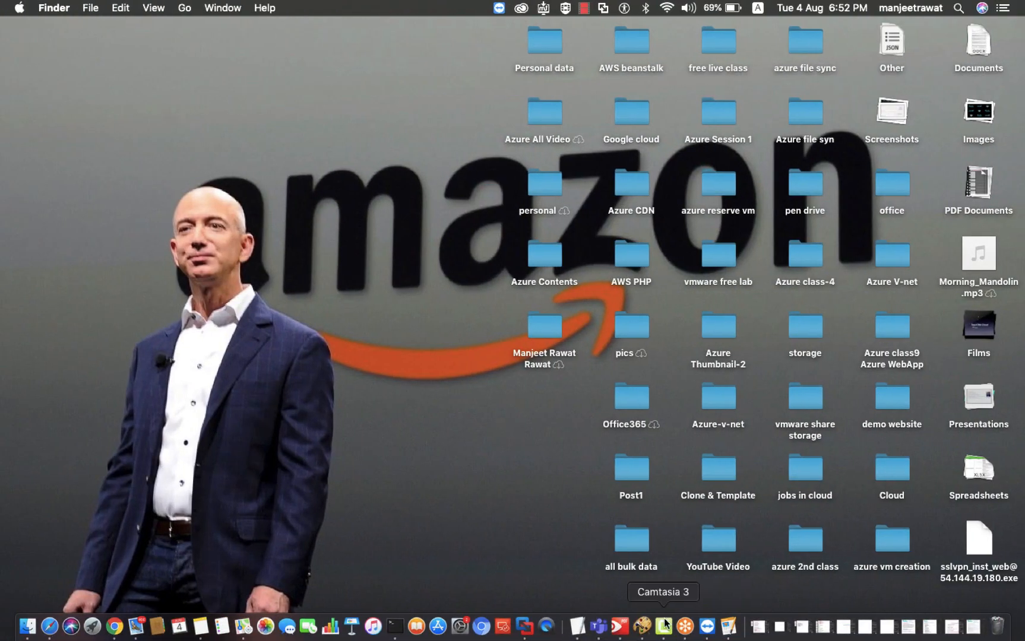
pyautogui.hotkey('ctrl', 'Right')
pyautogui.hotkey('ctrl', 'Left')
pyautogui.rightClick(663, 627)
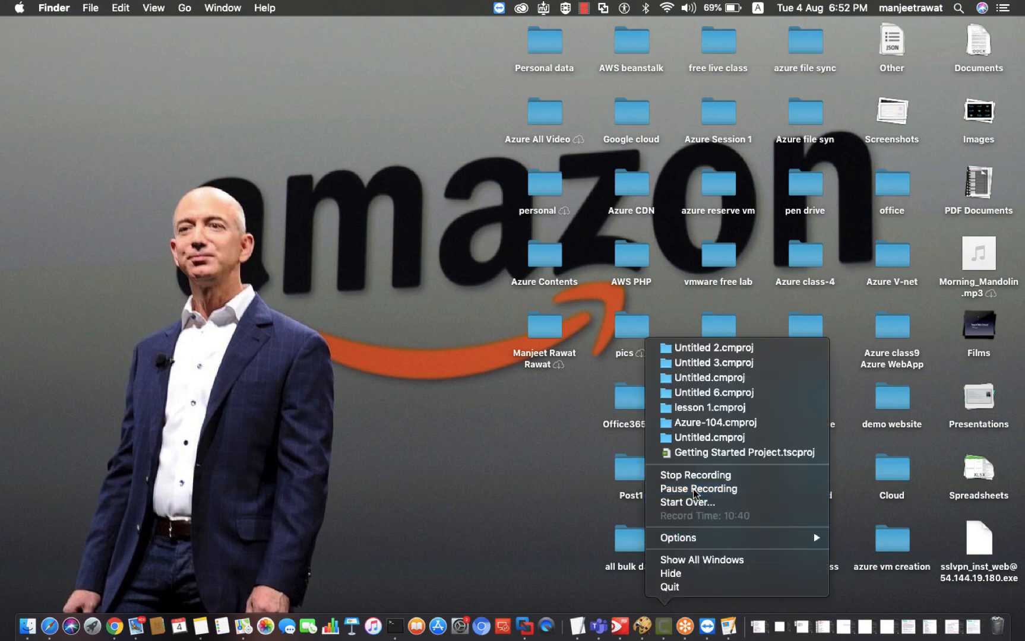
pyautogui.click(694, 490)
pyautogui.hotkey('ctrl', 'Right')
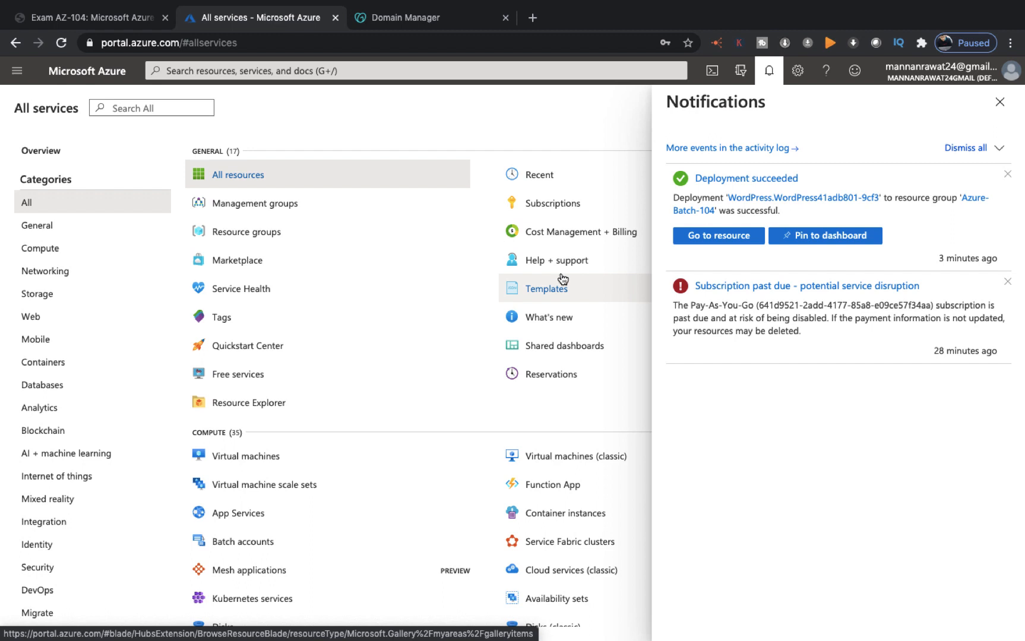
# Step: Open the demowpserver App Service and load demowpserver.azurewebsites.net in a new tab
pyautogui.click(736, 236)
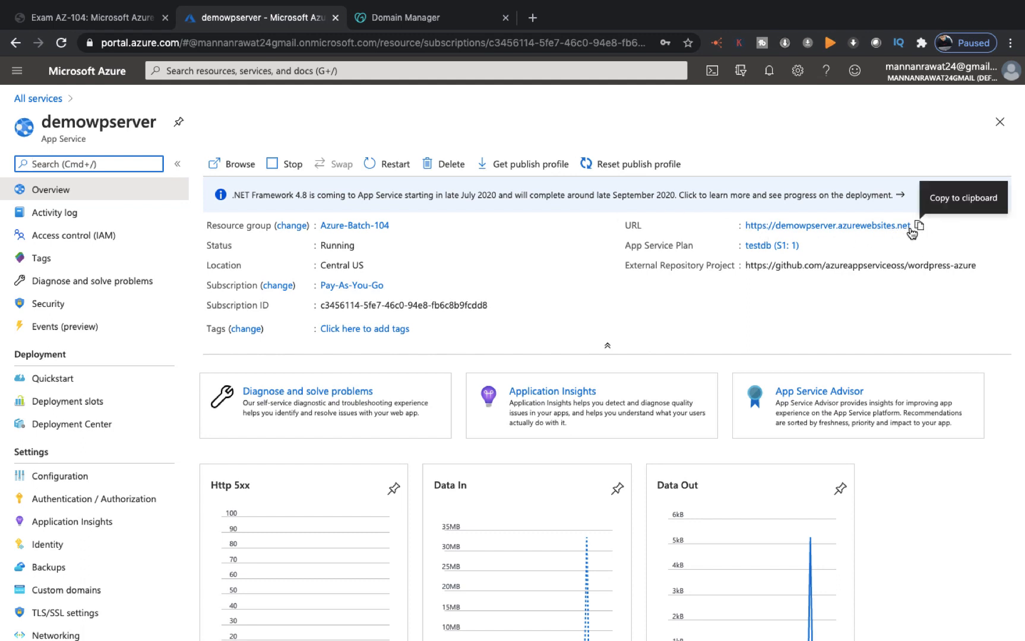
pyautogui.click(918, 227)
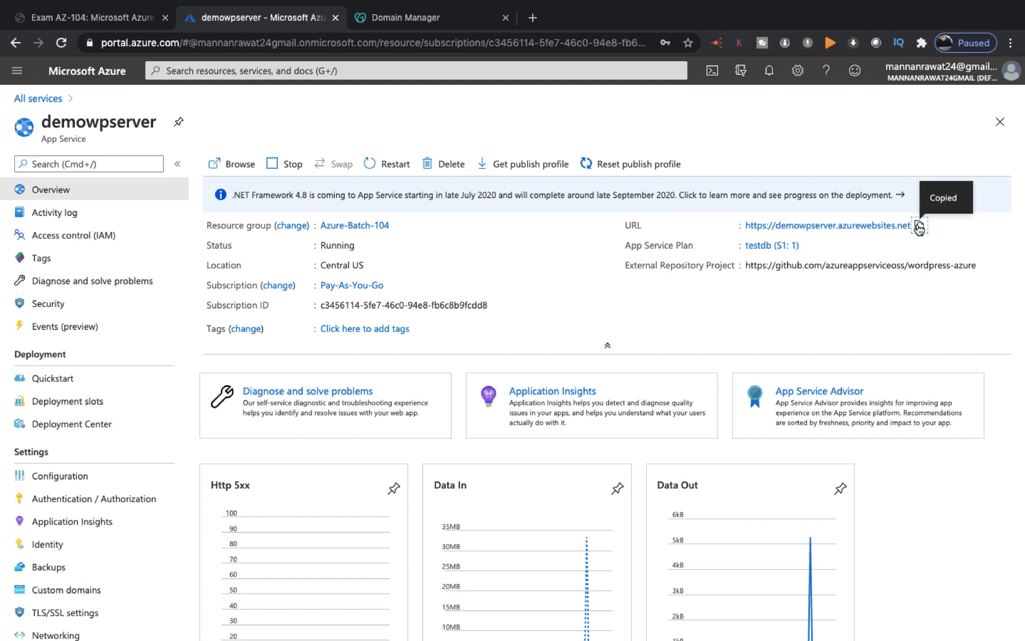
pyautogui.click(533, 18)
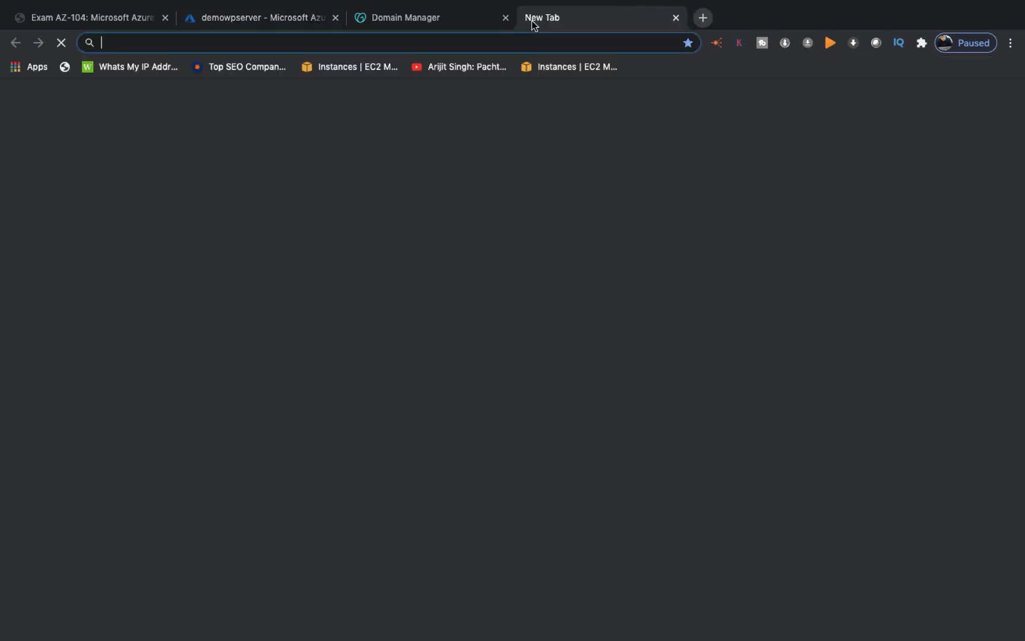
pyautogui.press('super+v')
pyautogui.press('Return')
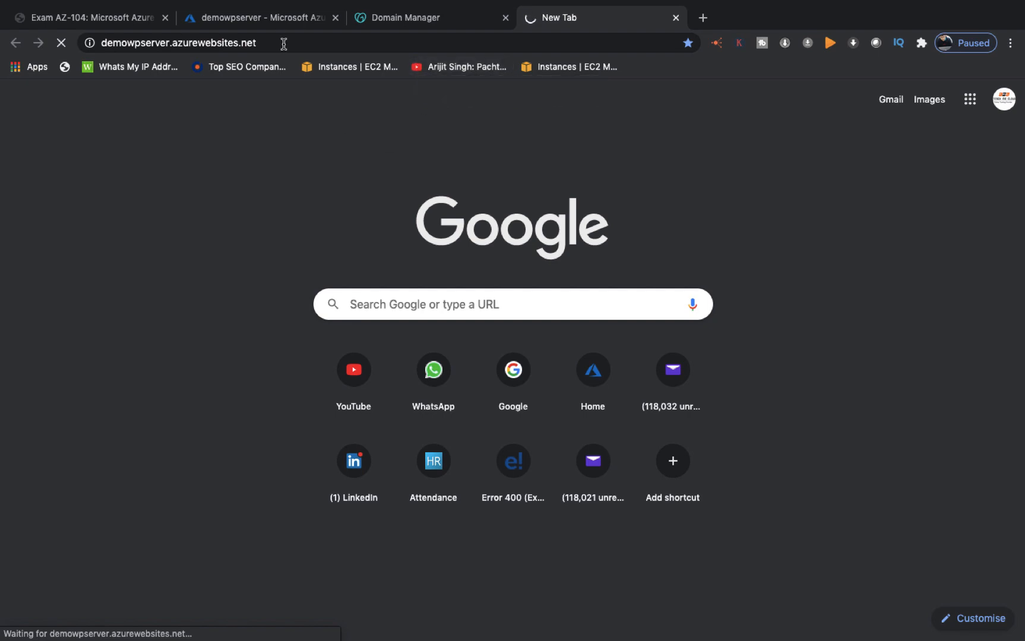
pyautogui.click(273, 22)
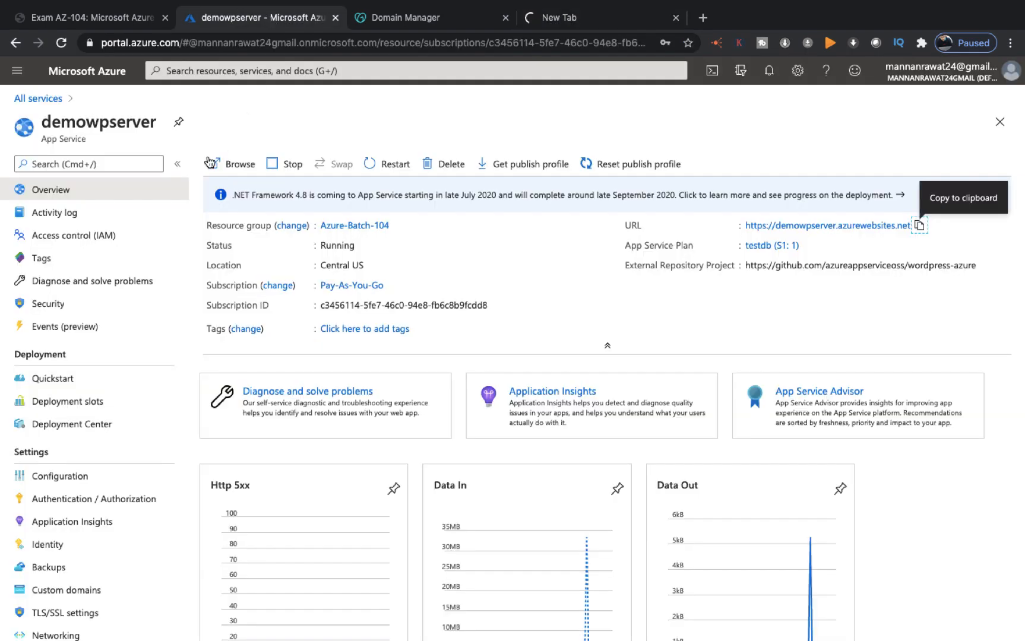
pyautogui.click(569, 22)
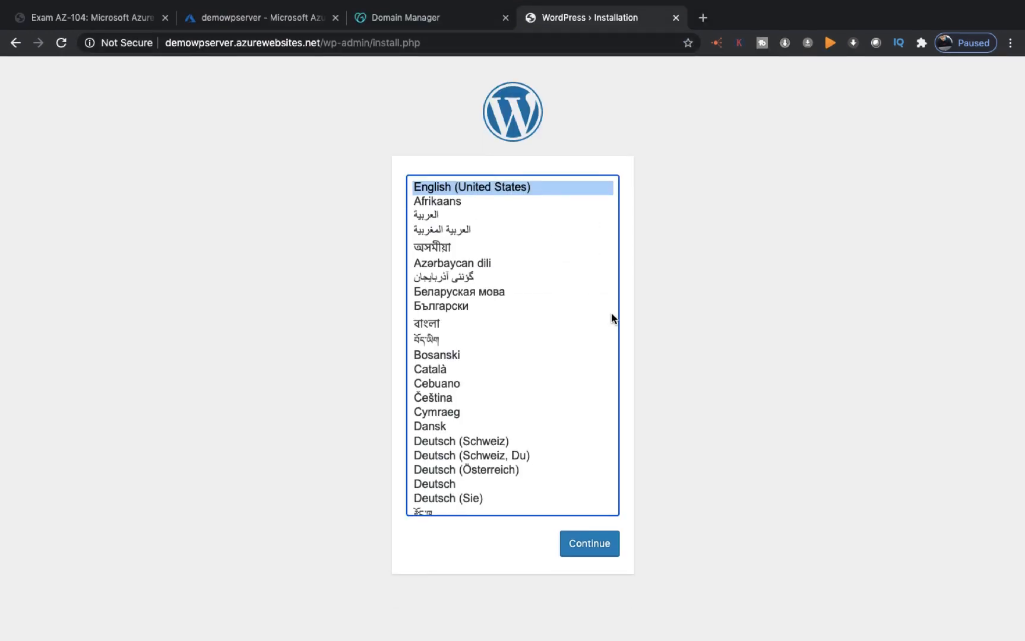
# Step: Continue in English and enter site title AzureOnlineClass, username cloud and the admin password
pyautogui.click(597, 542)
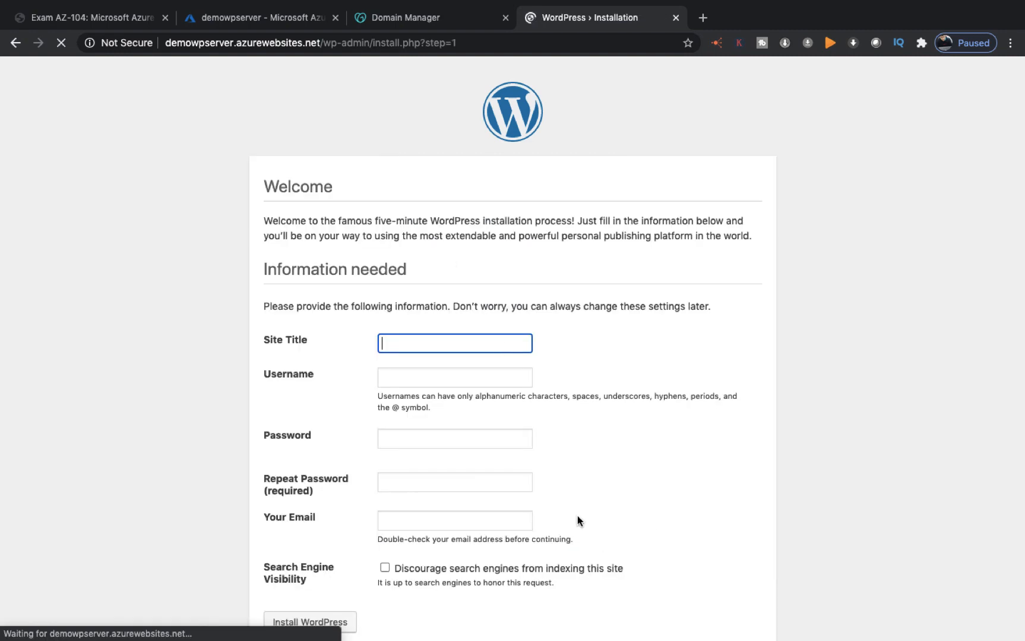
pyautogui.write('AzureOnlineClass')
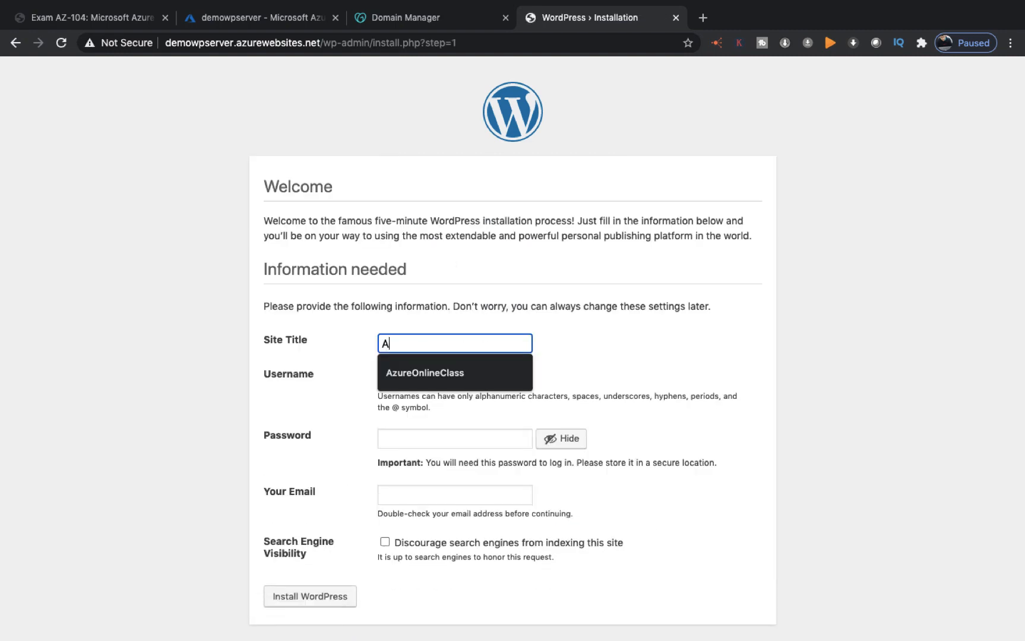
pyautogui.click(425, 373)
pyautogui.click(440, 378)
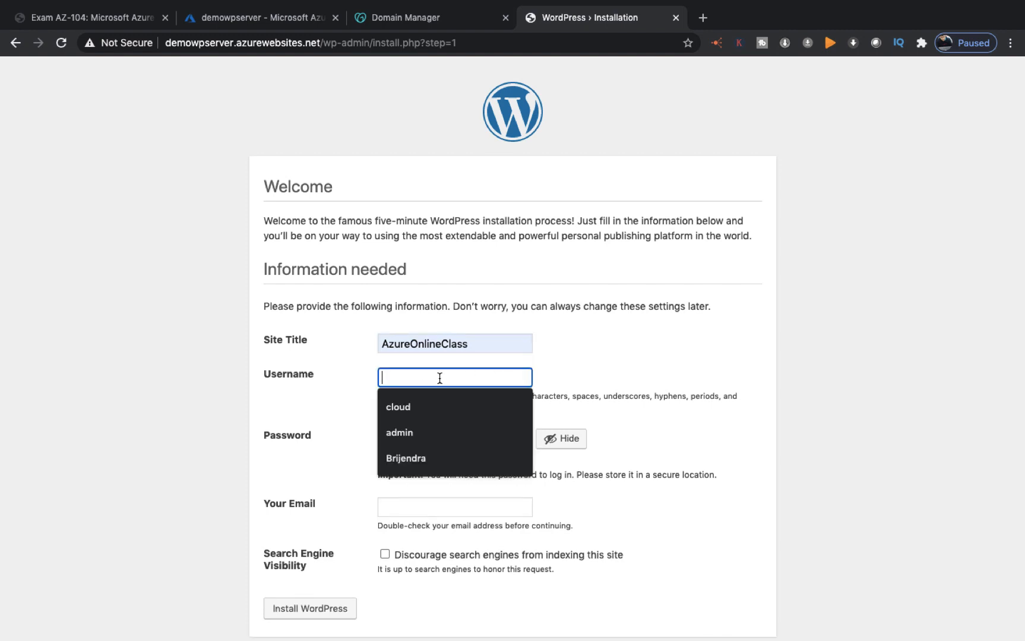
pyautogui.click(397, 406)
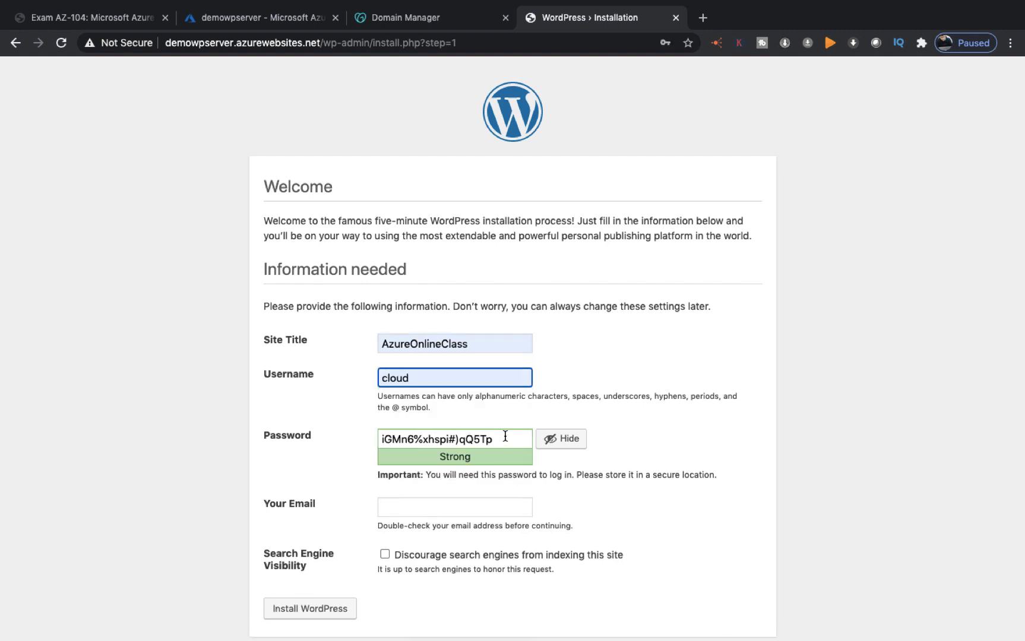
pyautogui.moveTo(506, 438); pyautogui.dragTo(321, 439)
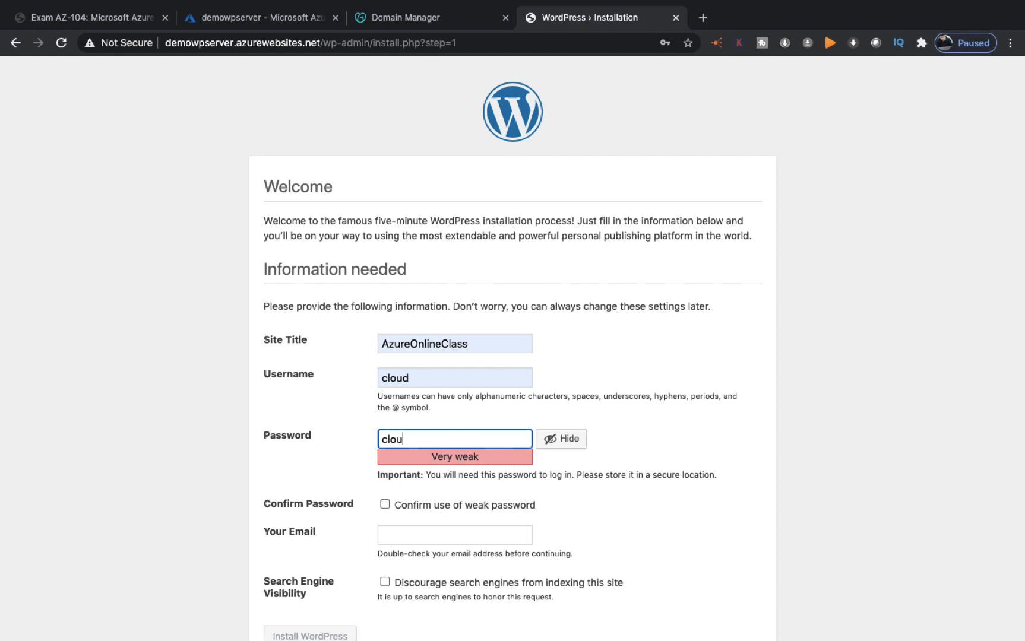
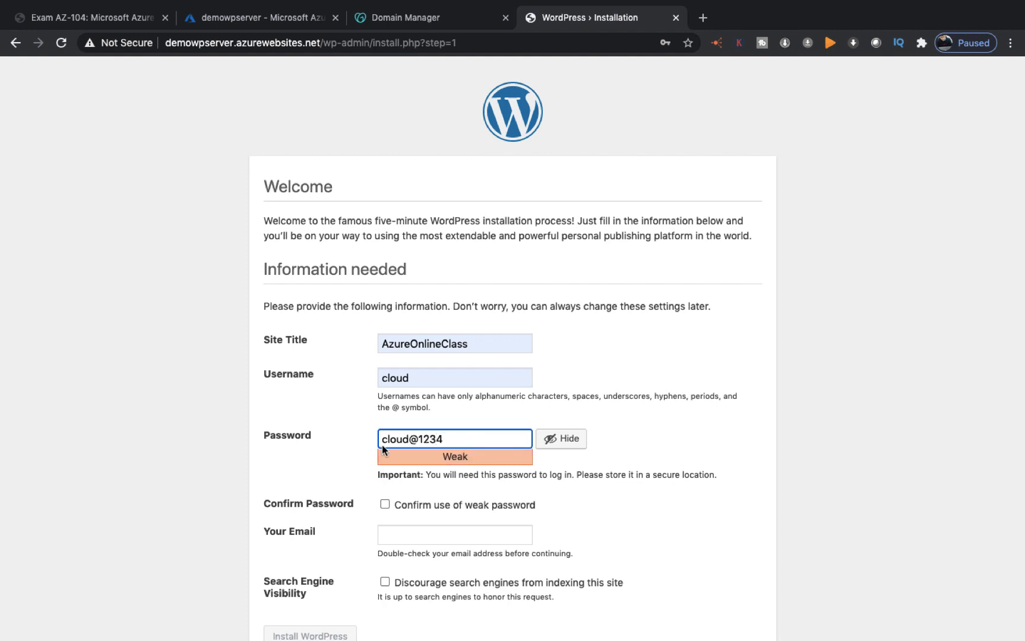
# Step: Fill in the saved admin e-mail, confirm the weak password and install WordPress
pyautogui.scroll(-1, 446, 515)
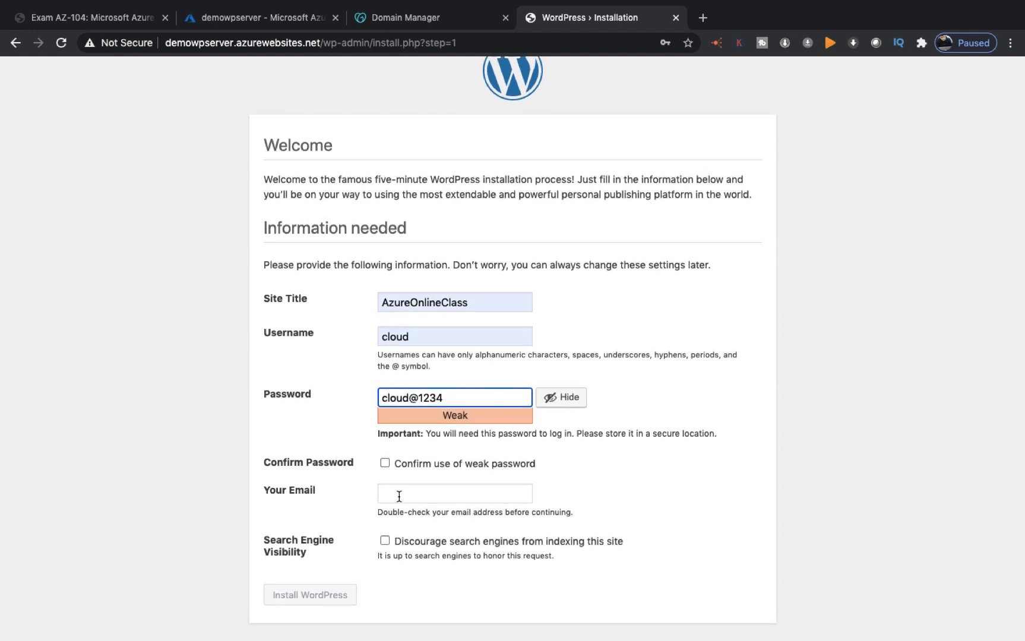
pyautogui.click(399, 497)
pyautogui.click(419, 522)
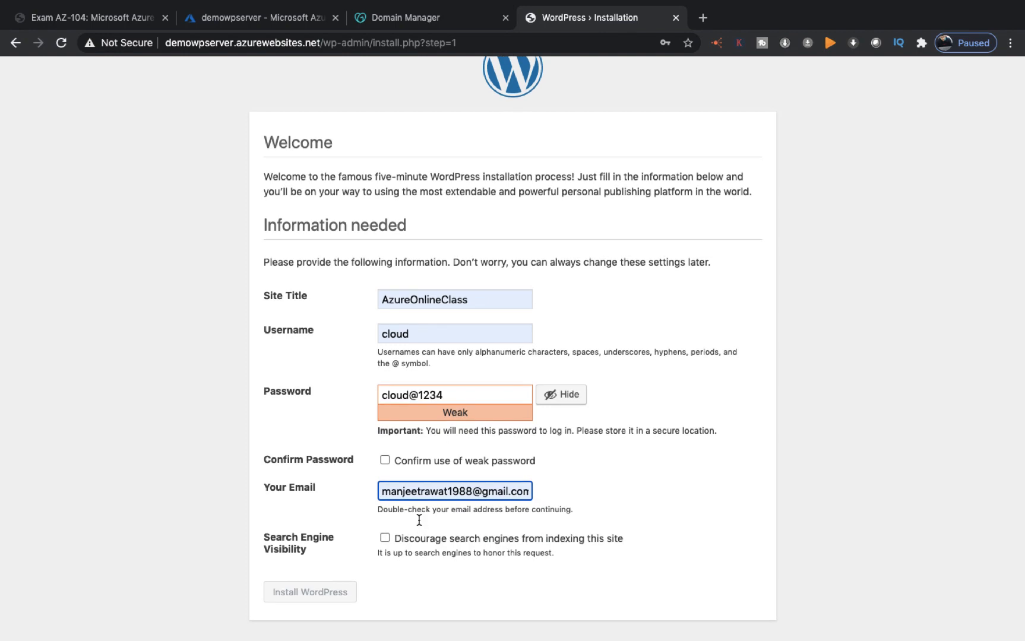
pyautogui.click(385, 461)
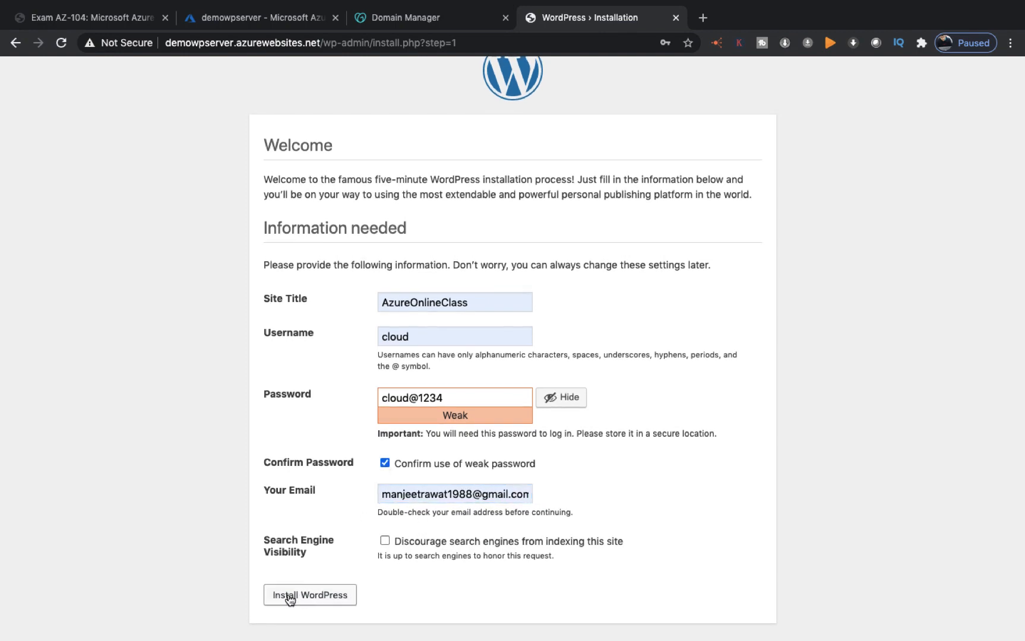
pyautogui.click(311, 601)
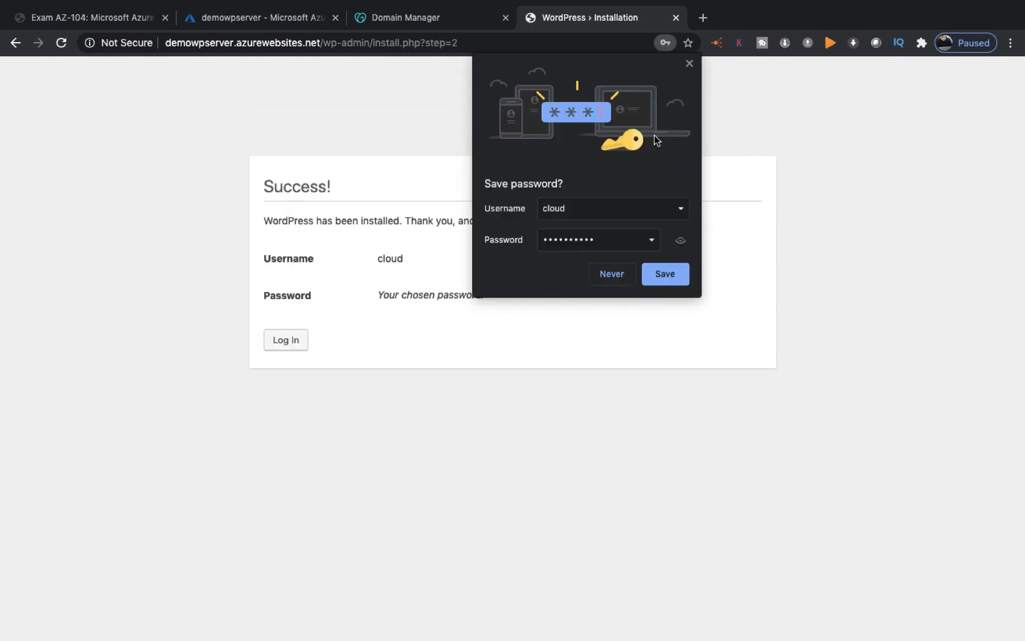
pyautogui.click(663, 276)
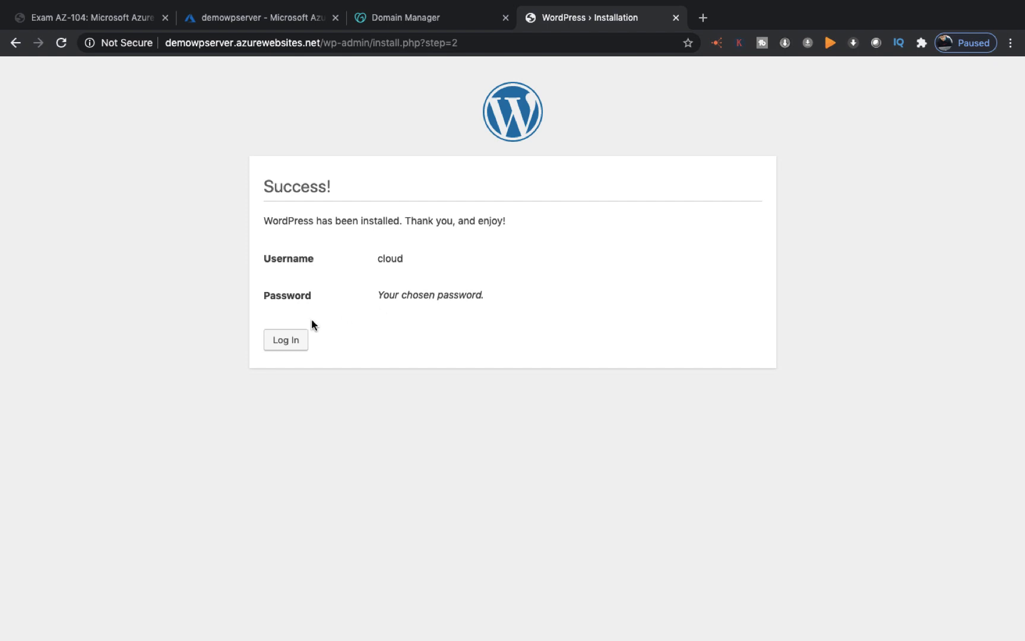
# Step: Log in as cloud with the admin password, resubmitting after the maintenance notice
pyautogui.click(281, 342)
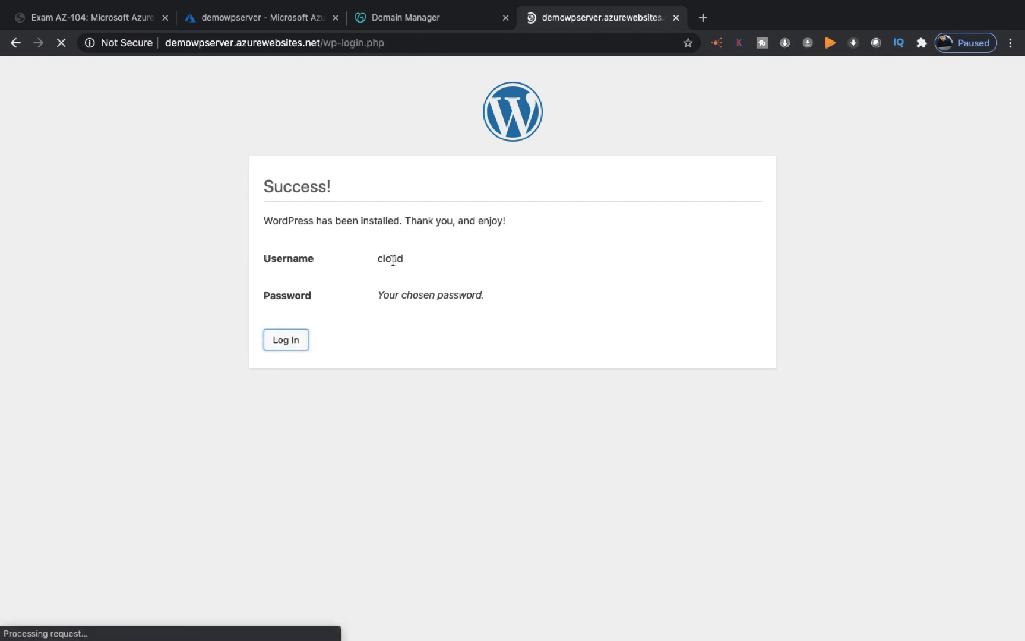
pyautogui.click(465, 268)
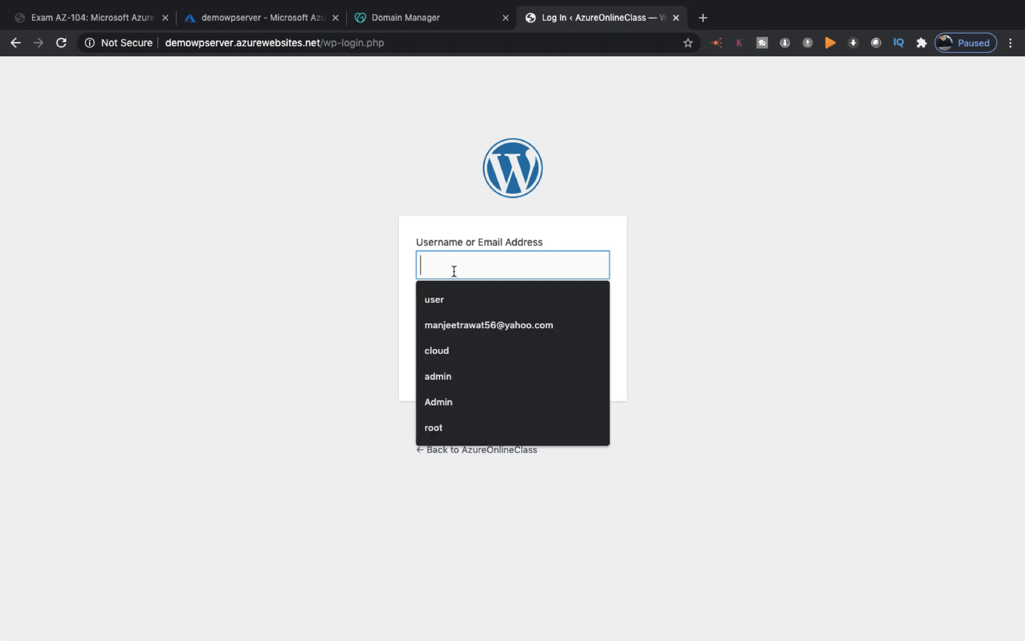
pyautogui.click(446, 356)
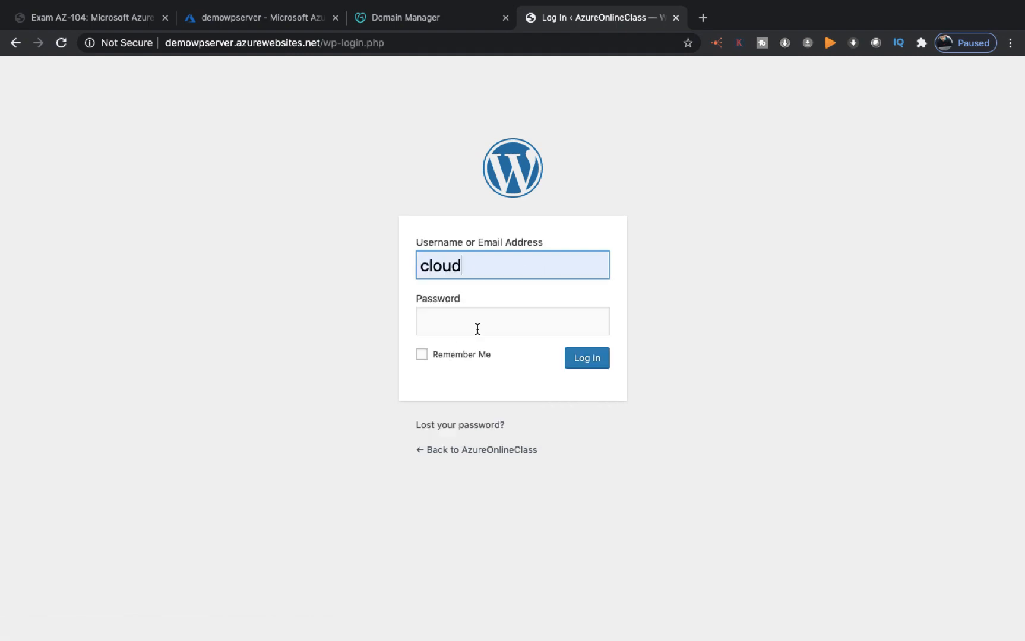
pyautogui.click(479, 327)
pyautogui.write('*******')
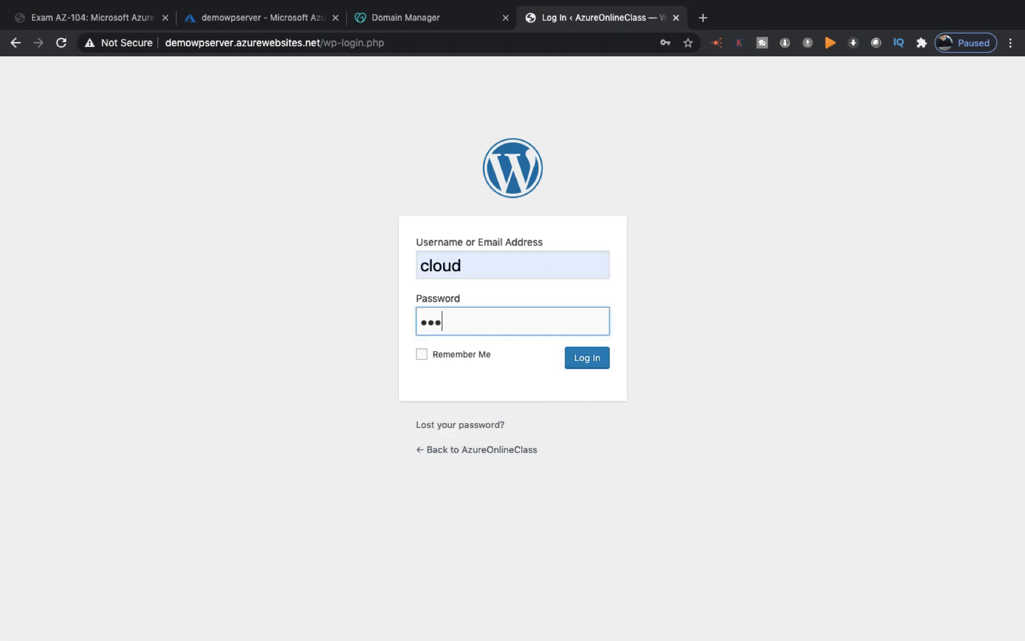
pyautogui.write('***')
pyautogui.click(590, 364)
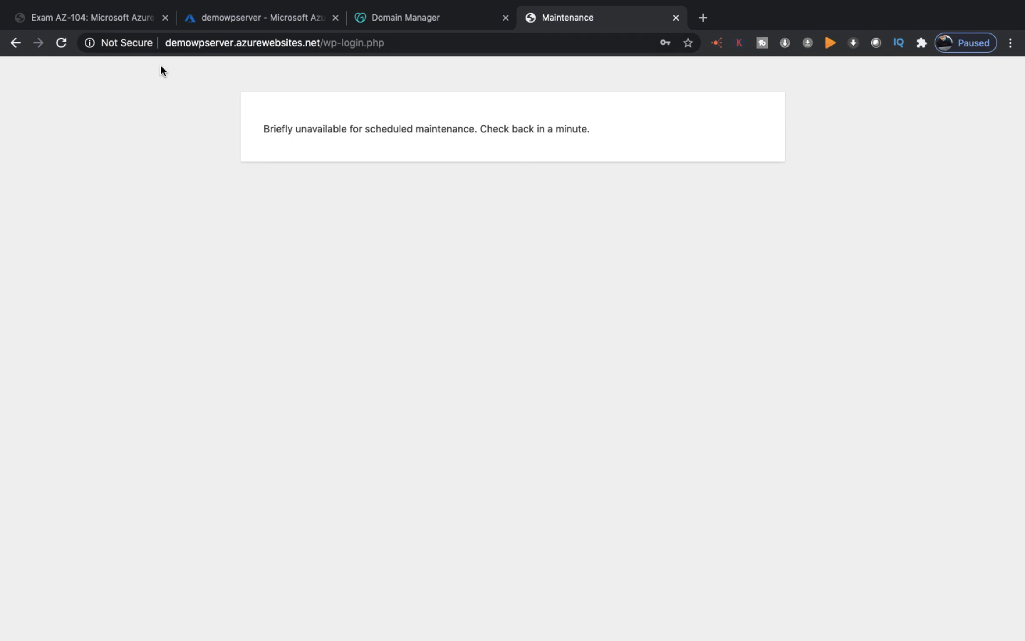
pyautogui.click(69, 43)
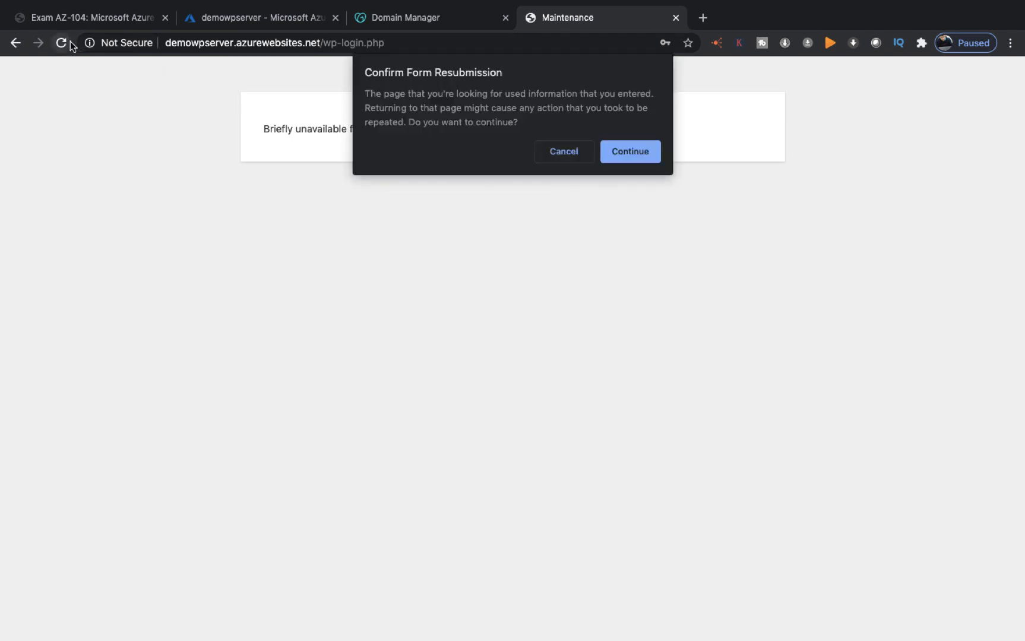
pyautogui.click(630, 152)
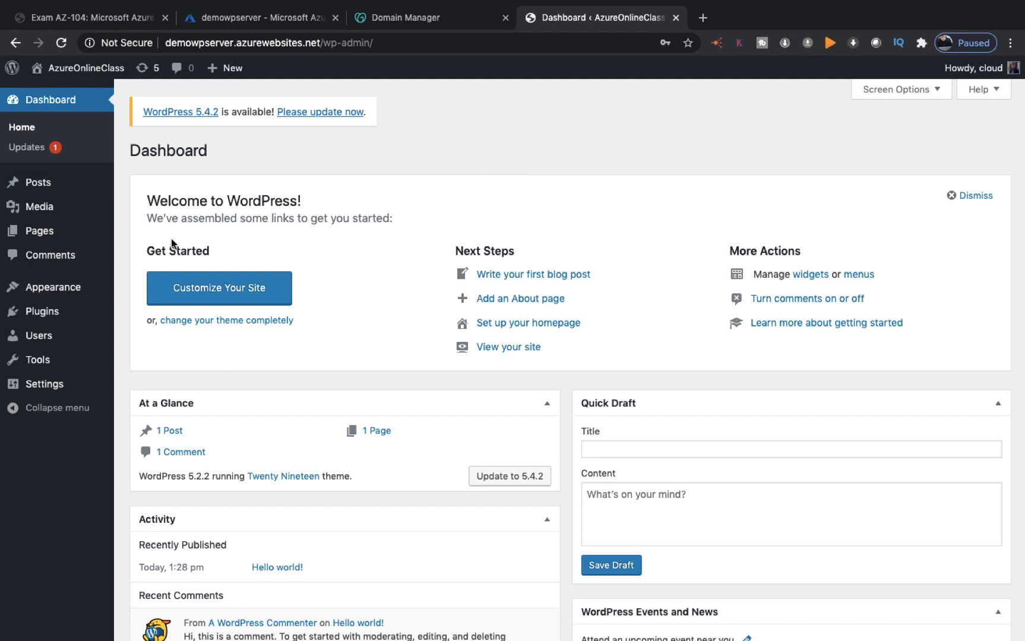
# Step: Start a new post titled 'Azure Az-104. Certification'
pyautogui.moveTo(41, 183)
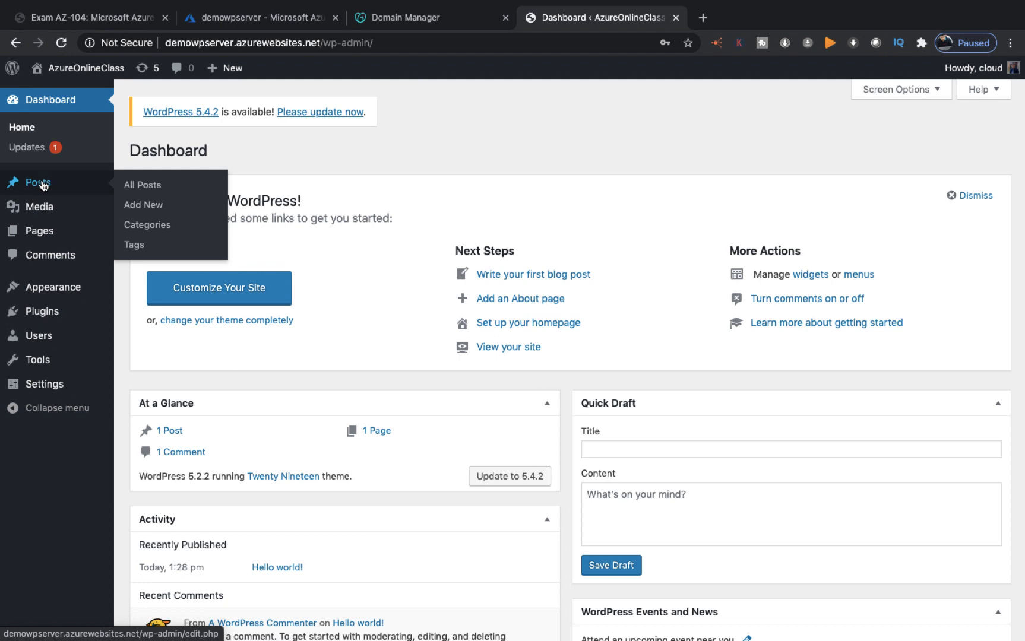
pyautogui.click(153, 206)
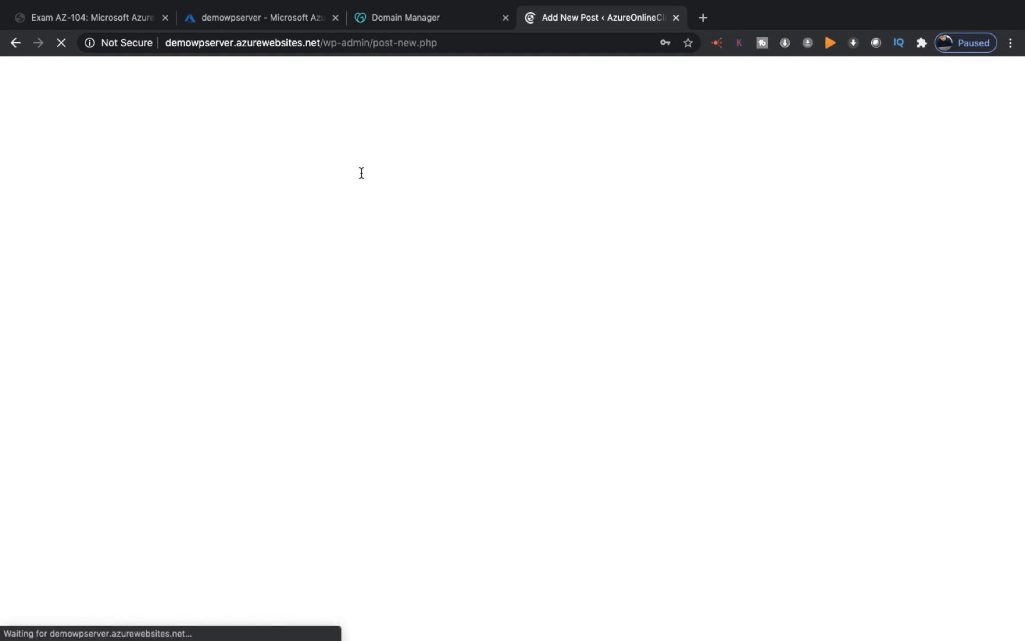
pyautogui.click(440, 143)
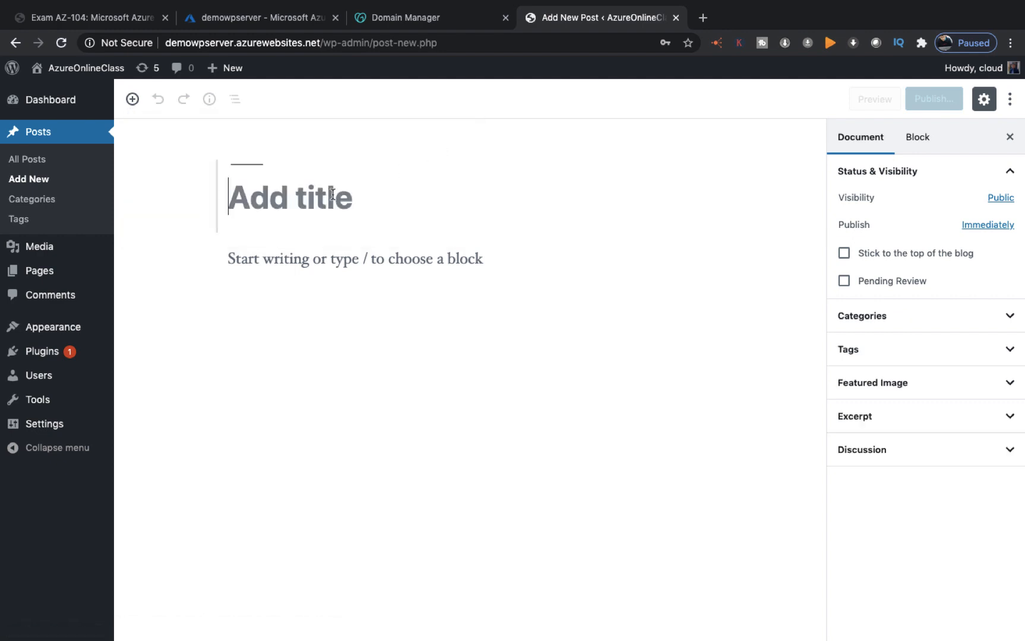
pyautogui.write('Azu')
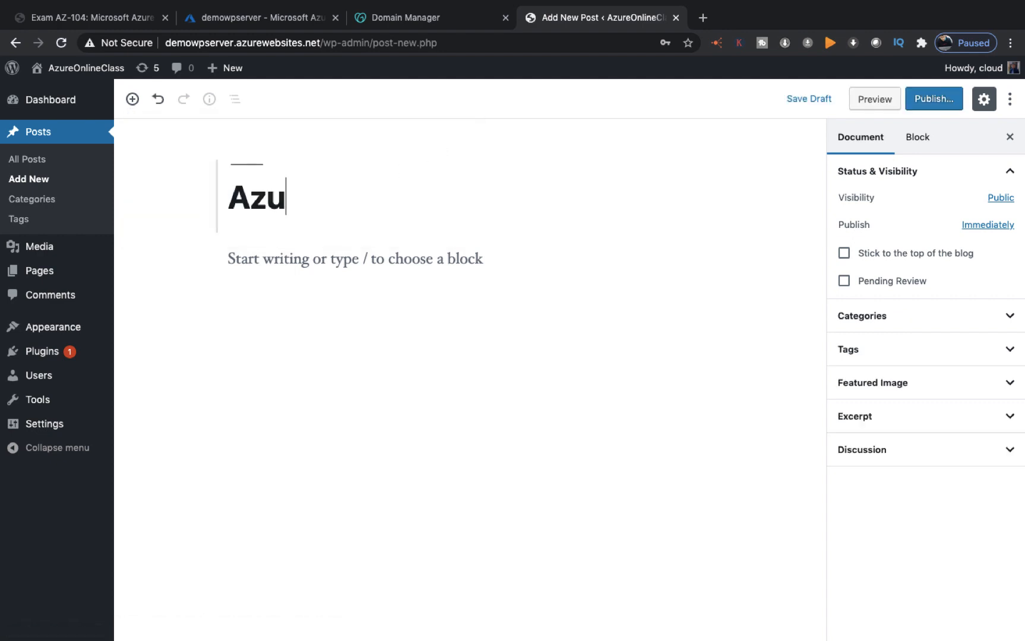
pyautogui.write('re Class')
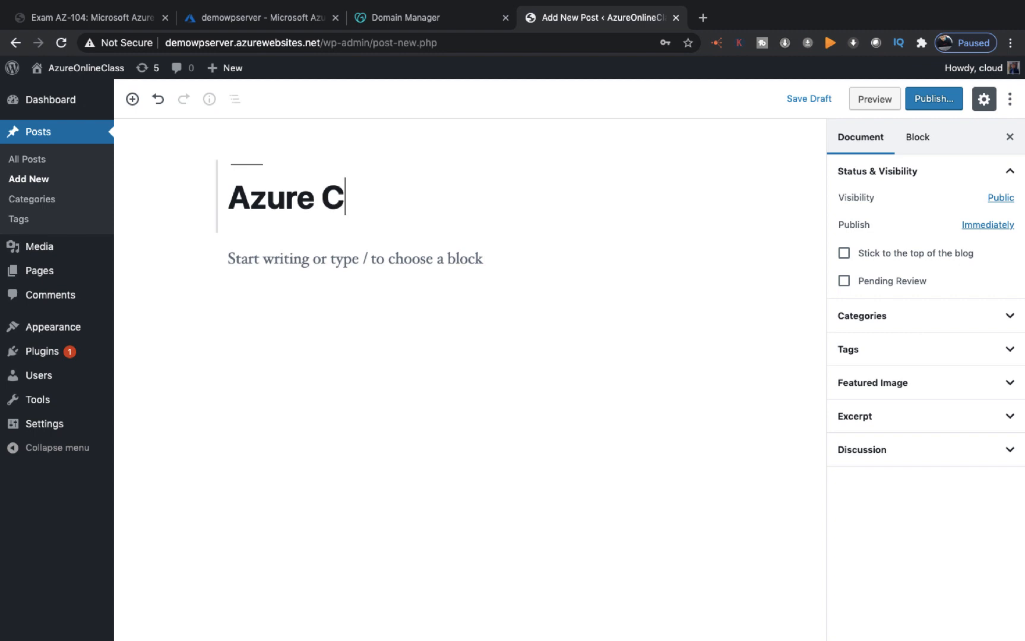
pyautogui.press('BackSpace')
pyautogui.press('BackSpace')
pyautogui.press('BackSpace')
pyautogui.press('BackSpace')
pyautogui.press('BackSpace')
pyautogui.write('Az')
pyautogui.write('-10')
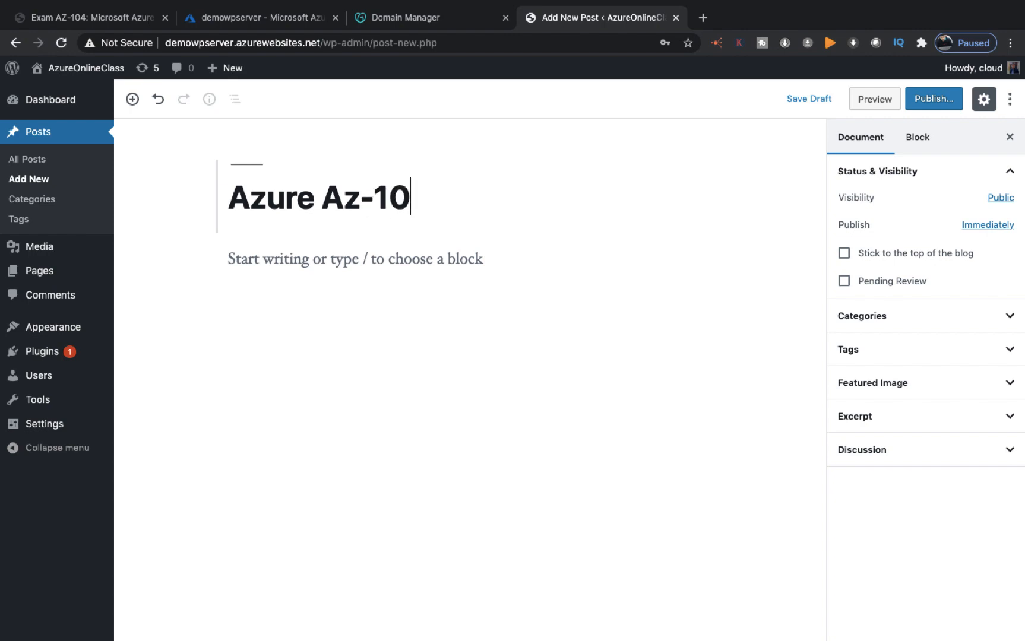
pyautogui.write('4. Cert')
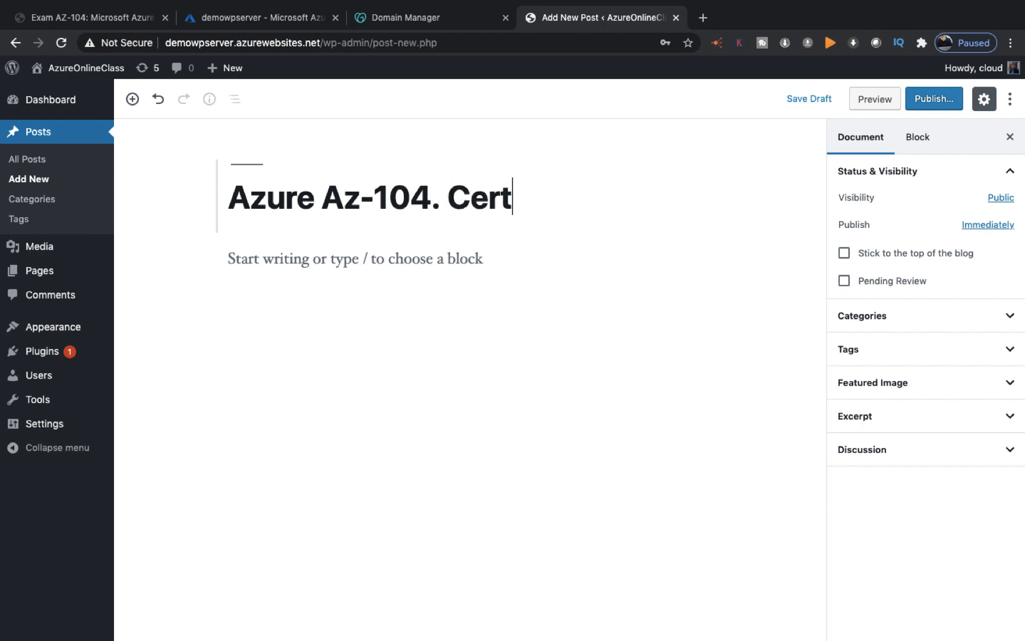
pyautogui.write('ification')
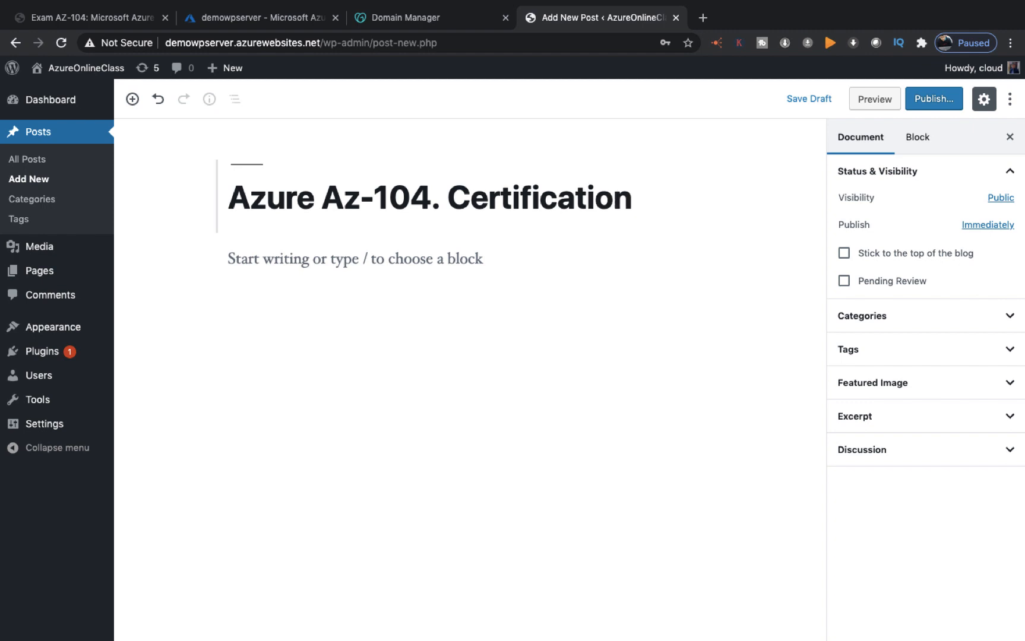
# Step: Write the paragraph 'we make cloud expert' below the title
pyautogui.click(307, 247)
pyautogui.write('we m')
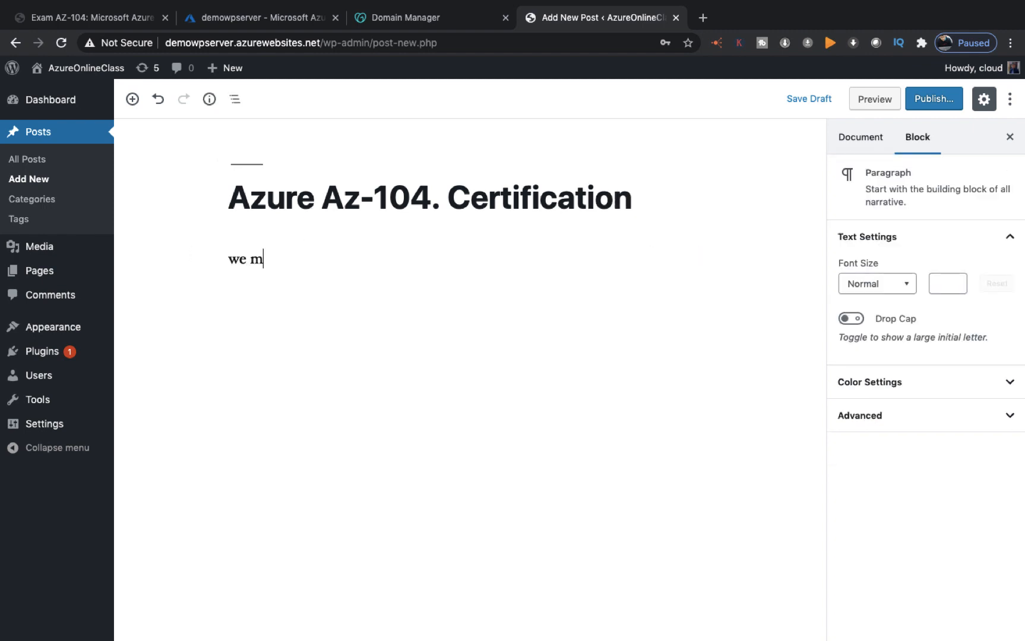
pyautogui.write('ake cloud expery')
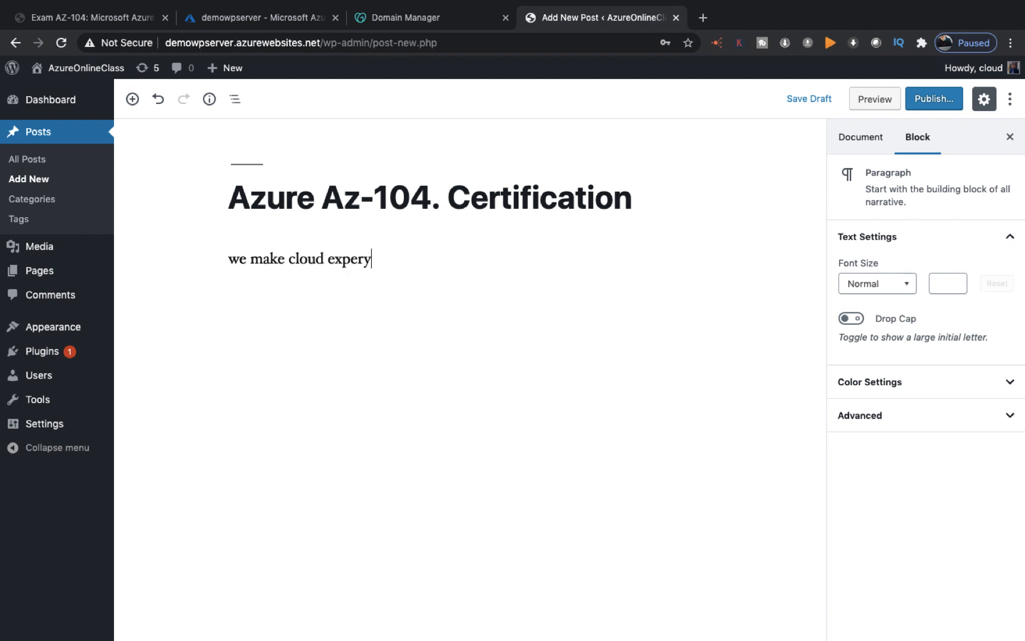
pyautogui.write('\\')
pyautogui.press('BackSpace')
pyautogui.press('BackSpace')
pyautogui.write('t')
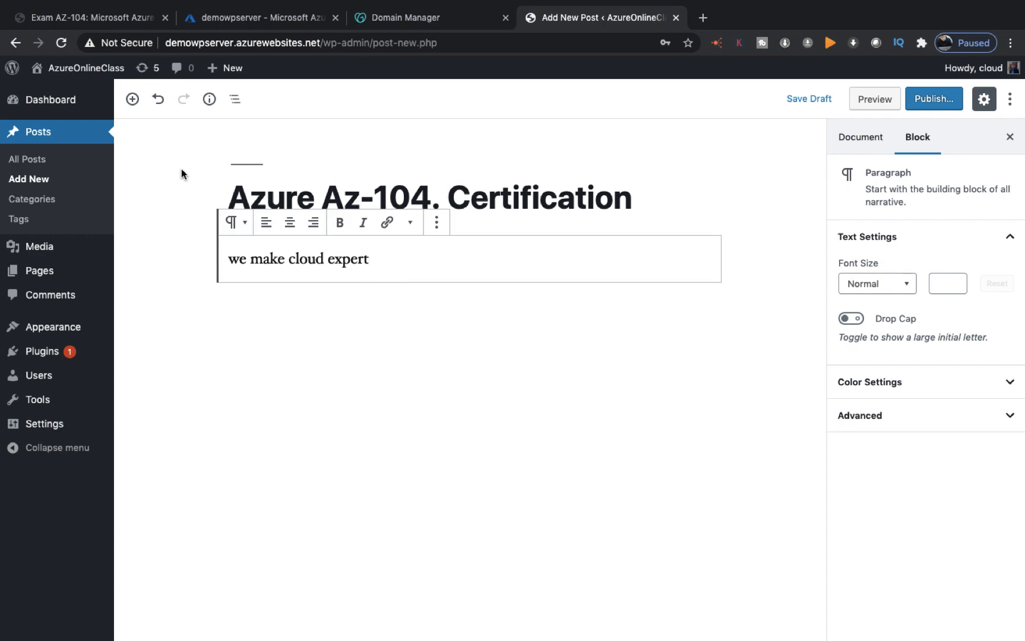
# Step: Add a gallery with the MicrosoftAzure image from Desktop — iCloud and publish the post
pyautogui.click(133, 101)
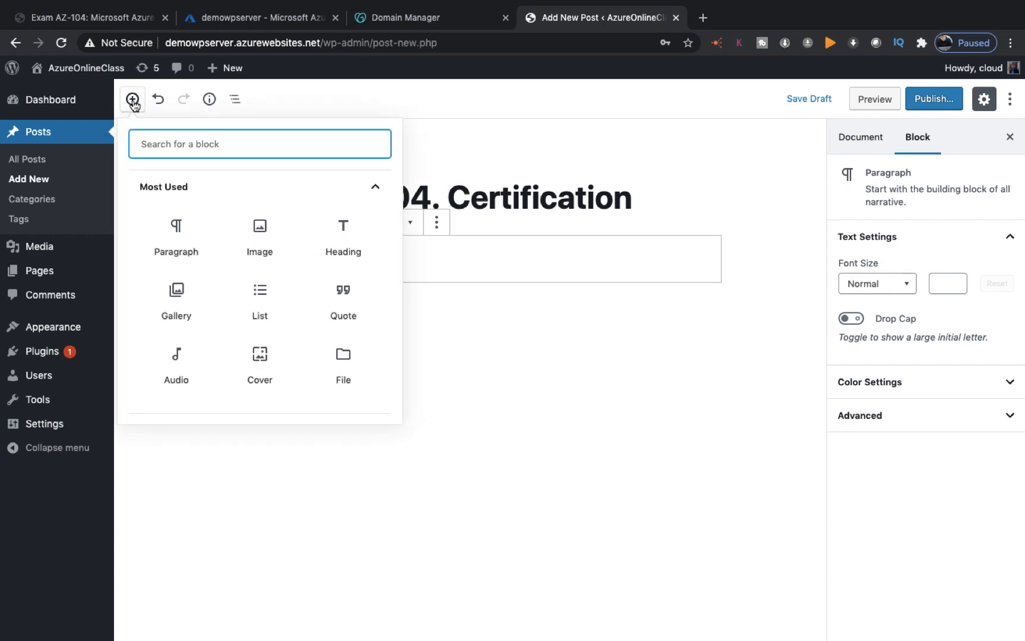
pyautogui.click(178, 292)
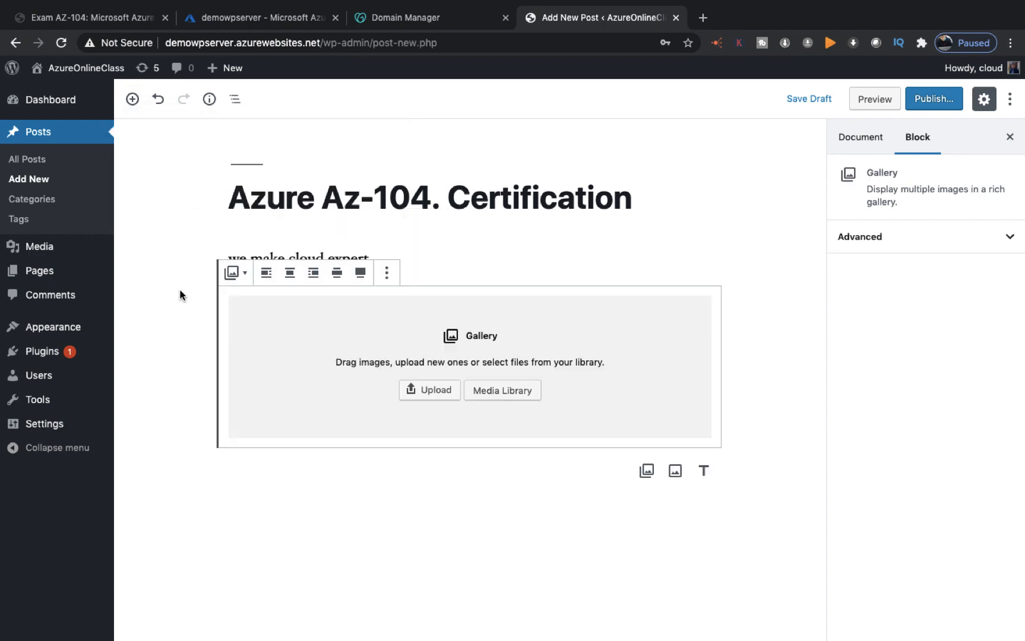
pyautogui.click(431, 390)
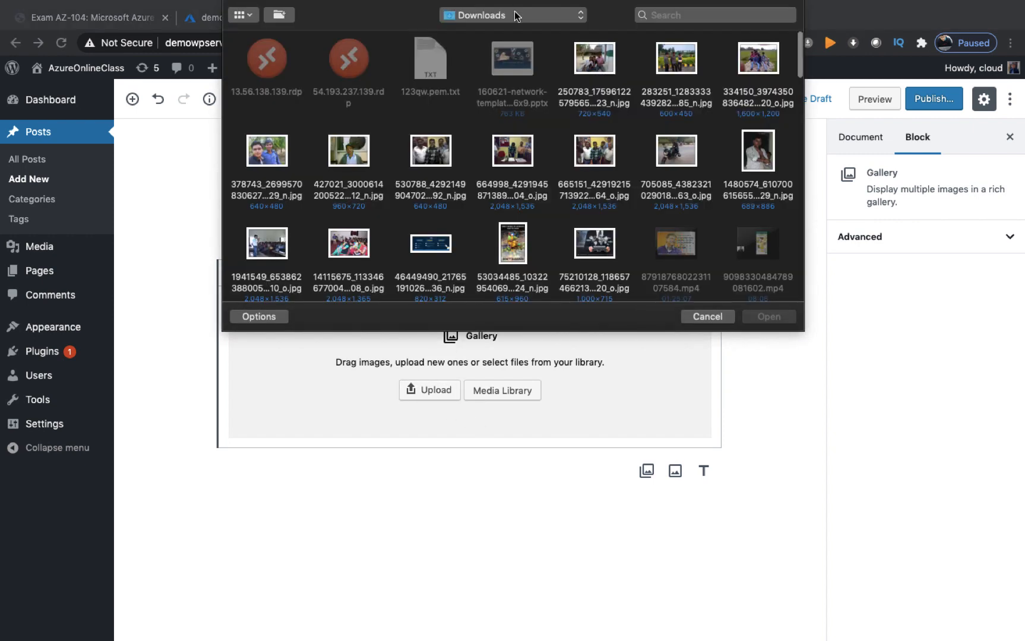
pyautogui.click(514, 16)
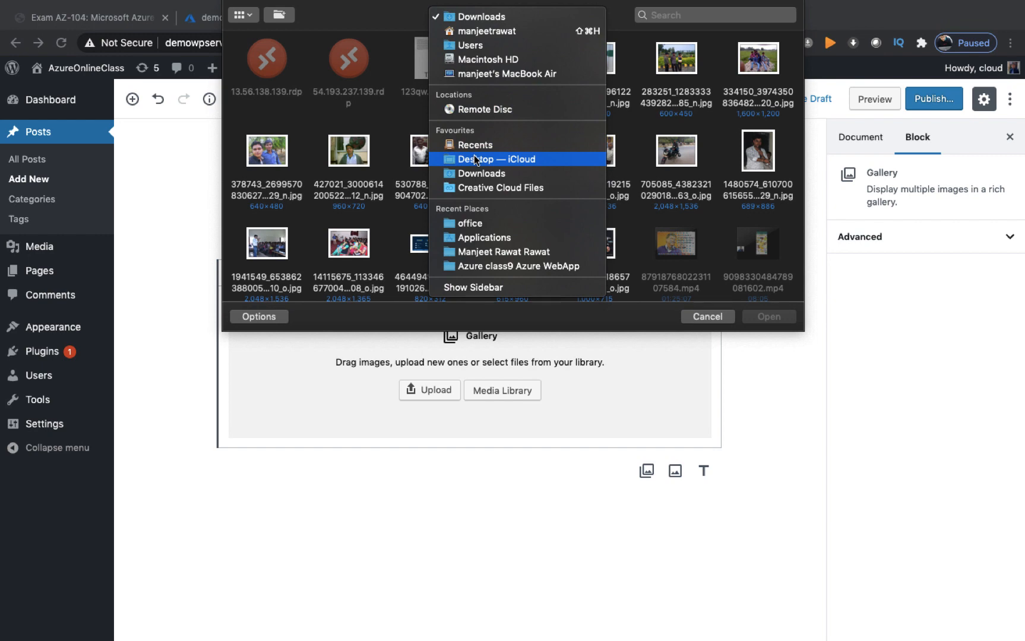
pyautogui.click(475, 159)
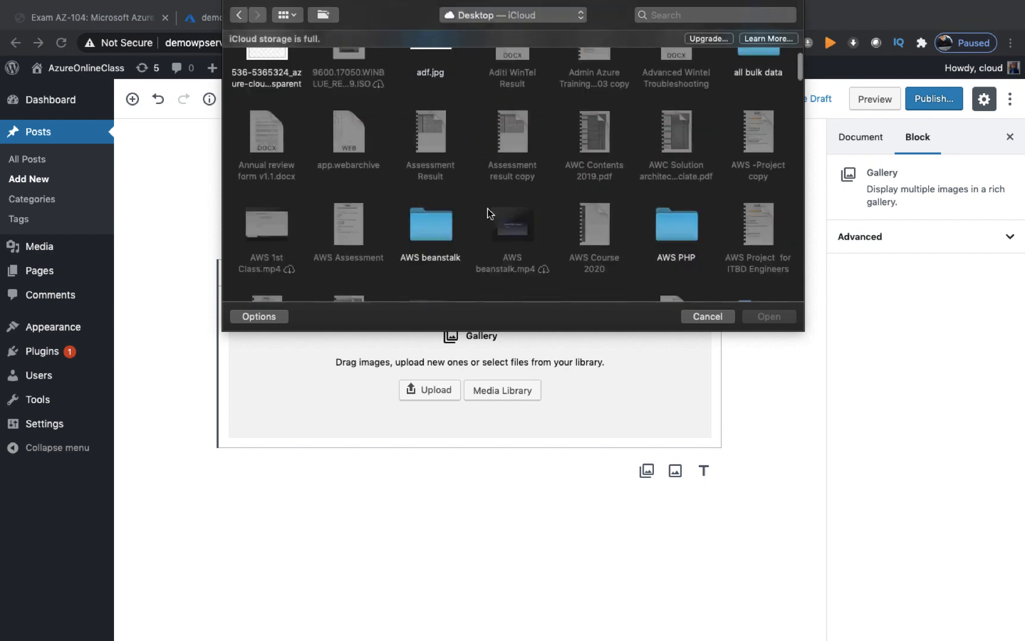
pyautogui.scroll(-5, 487, 209)
pyautogui.scroll(-15, 488, 209)
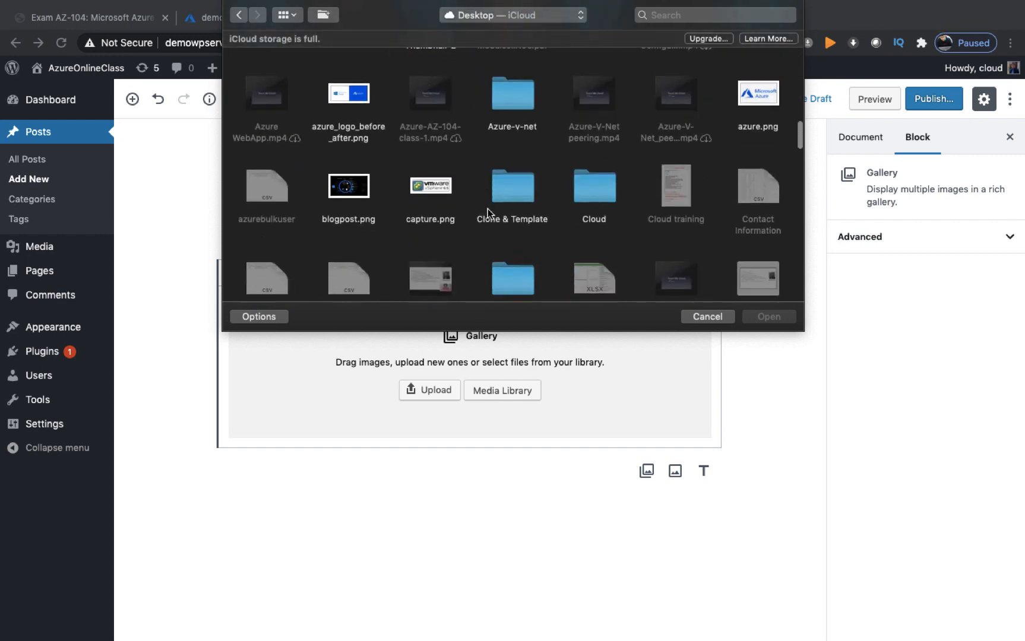
pyautogui.scroll(-10, 487, 209)
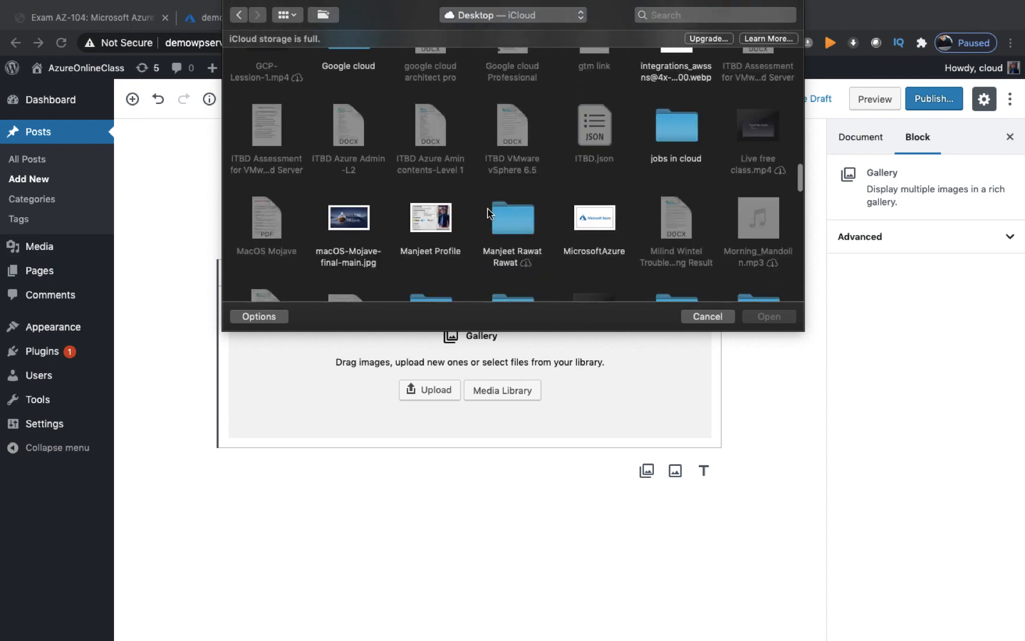
pyautogui.doubleClick(595, 153)
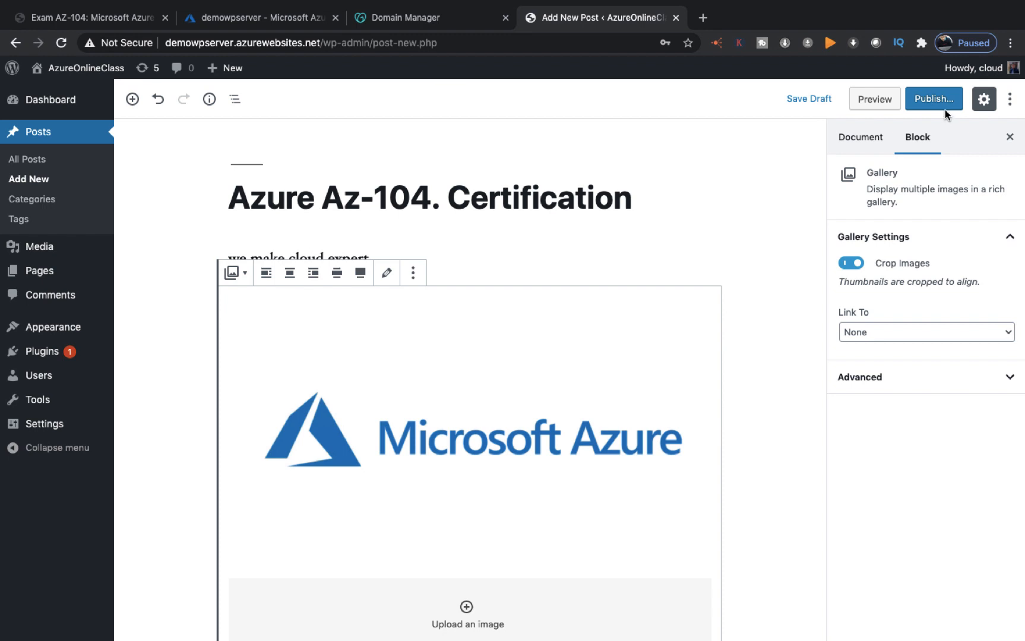
pyautogui.click(930, 105)
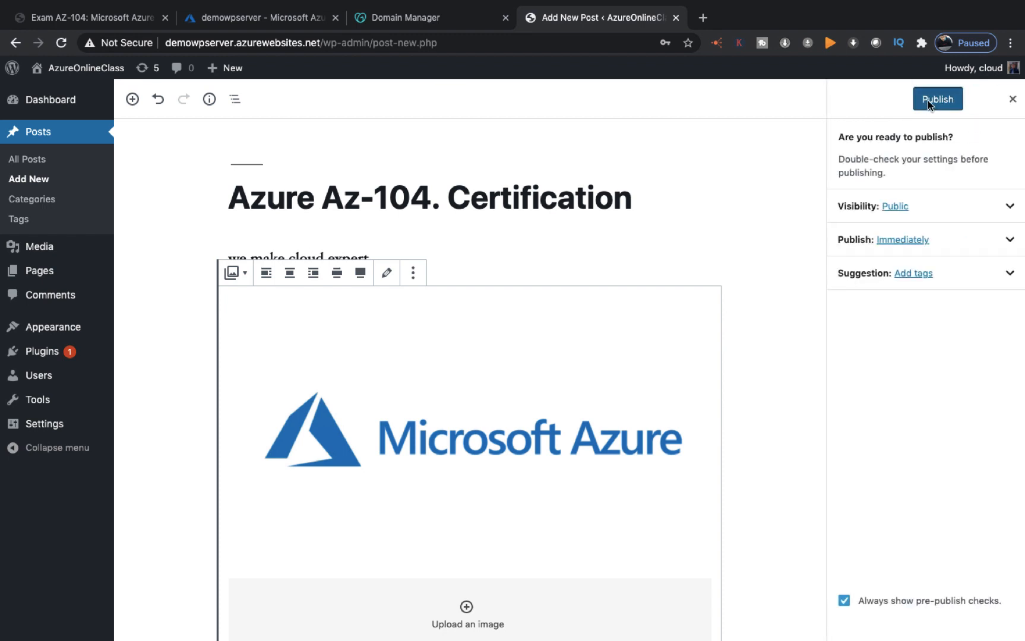
pyautogui.click(929, 101)
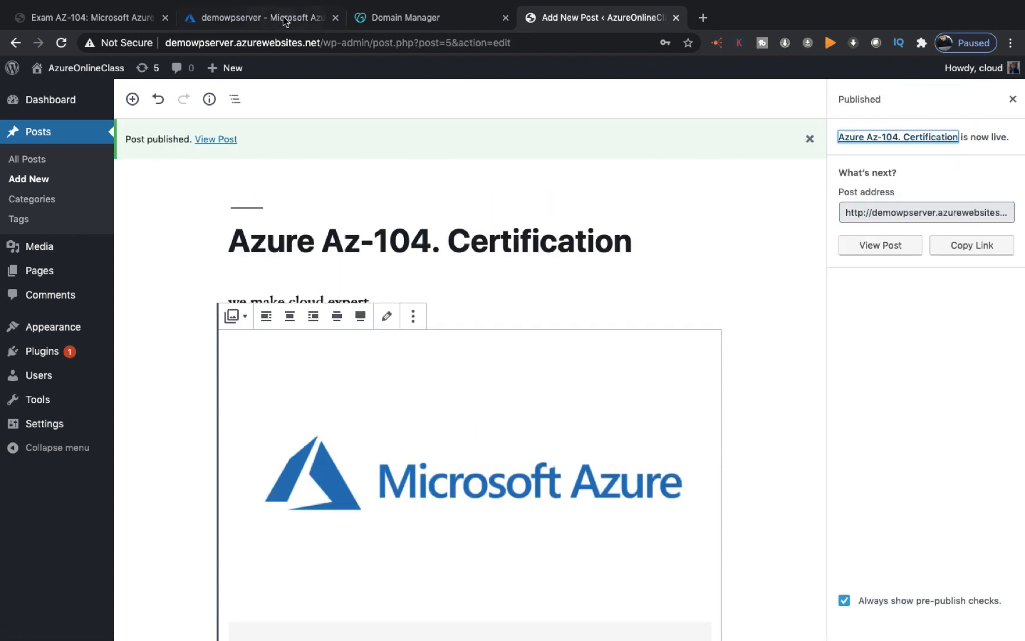
# Step: Go through All services > Web > App Services to demowpserver and copy its azurewebsites.net URL
pyautogui.click(234, 19)
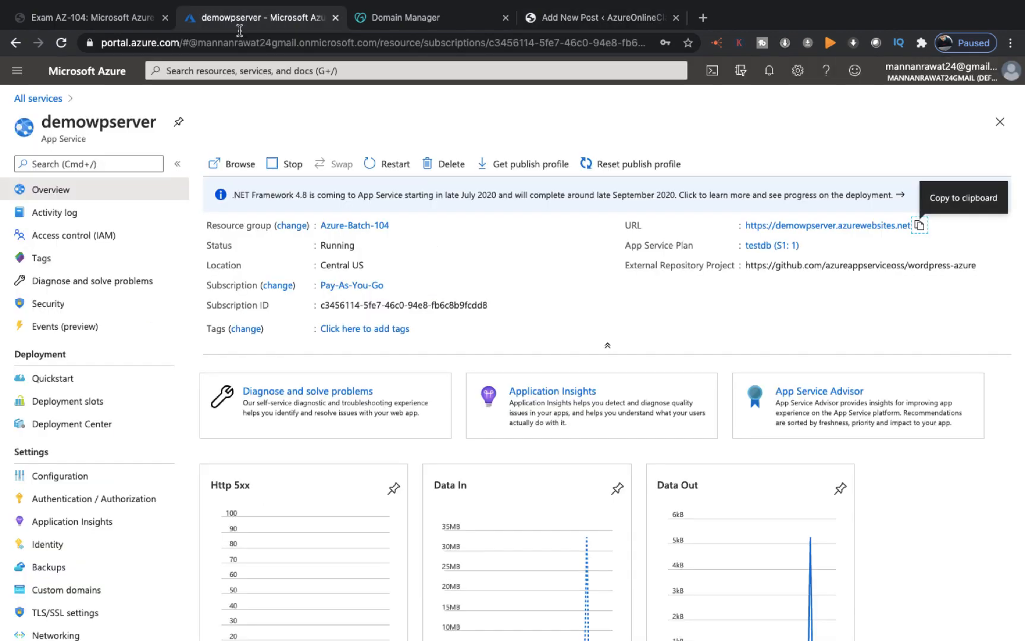
pyautogui.click(1000, 122)
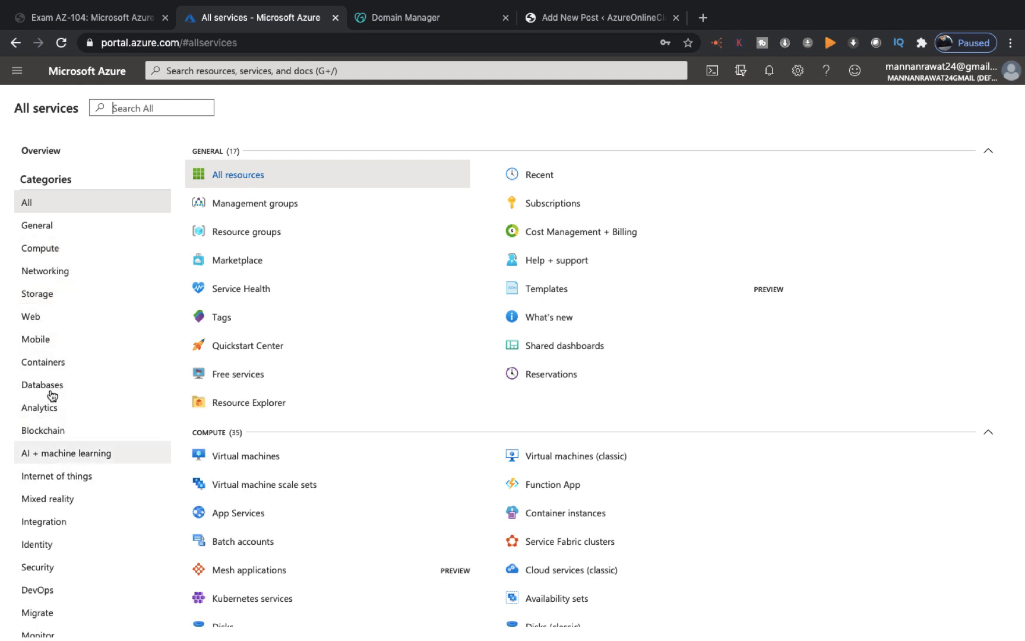
pyautogui.click(41, 317)
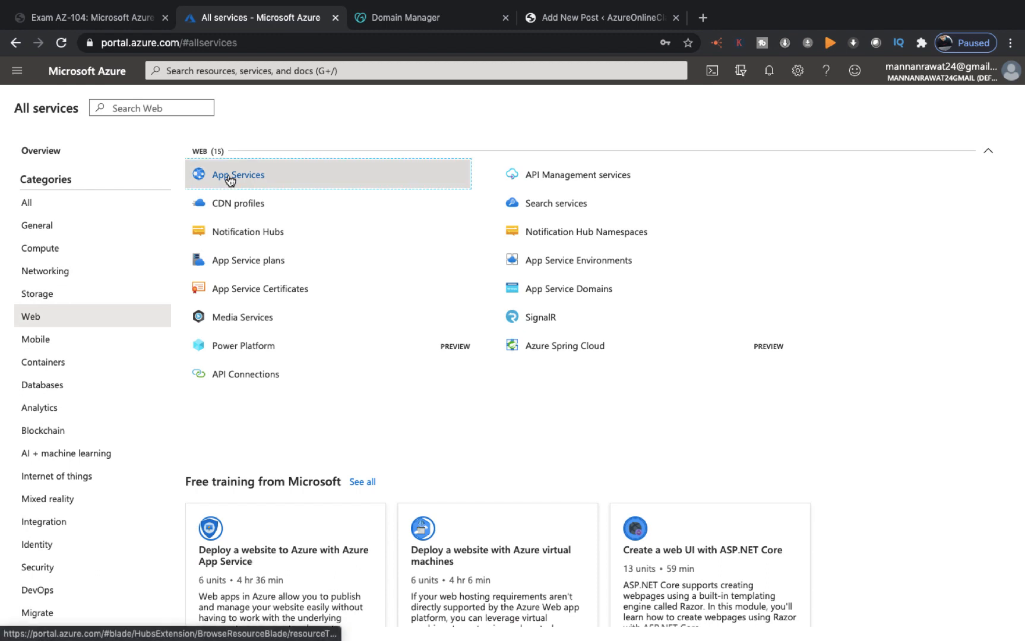
pyautogui.click(199, 175)
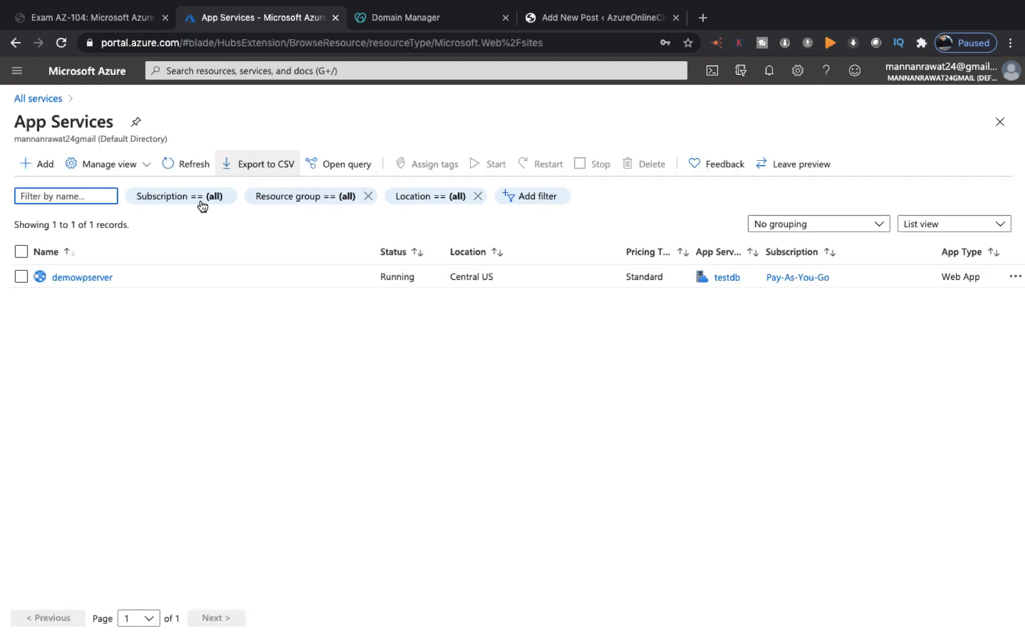
pyautogui.click(90, 278)
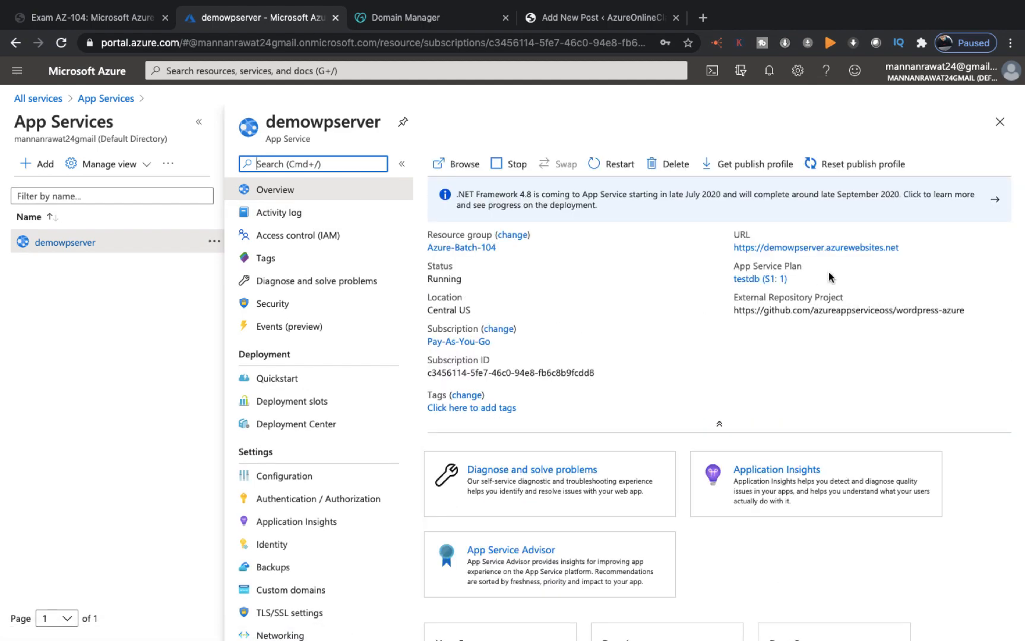
pyautogui.click(909, 248)
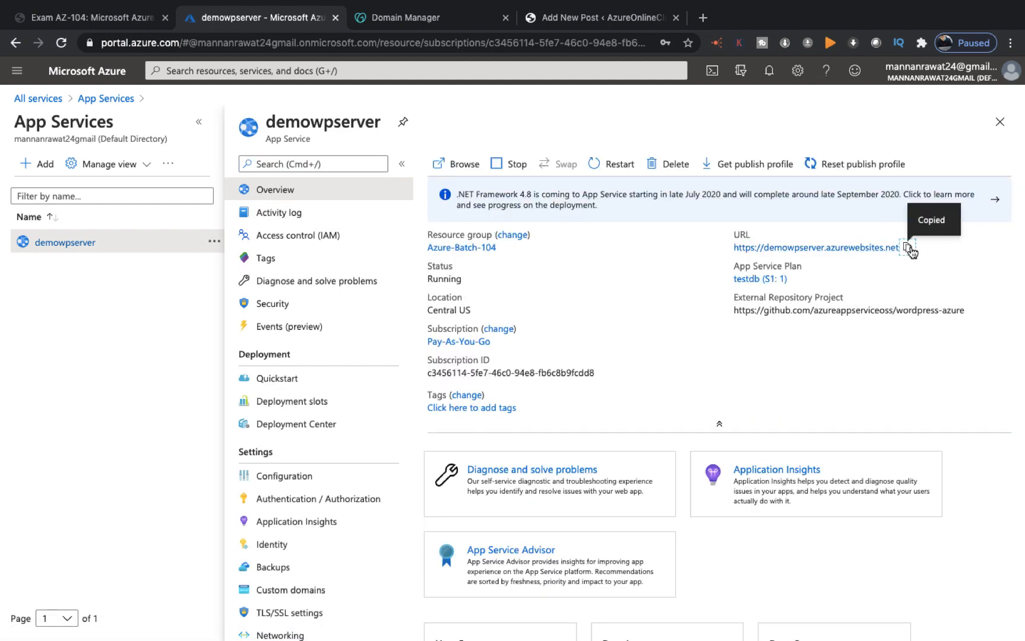
pyautogui.hotkey('ctrl', 'Left')
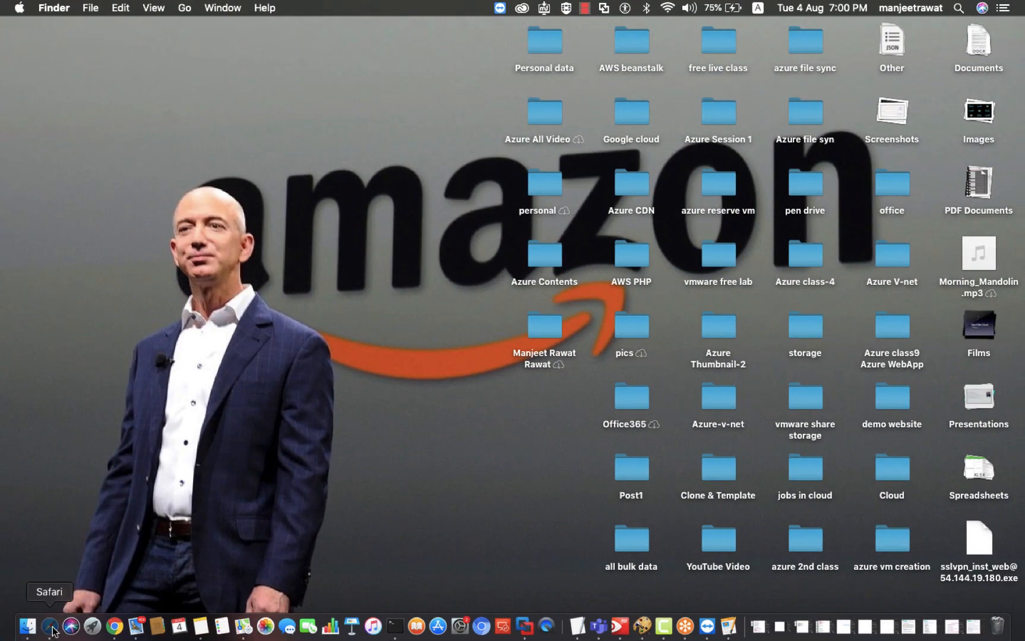
# Step: Launch Safari from the Dock and make its window full screen
pyautogui.click(49, 626)
pyautogui.rightClick(47, 167)
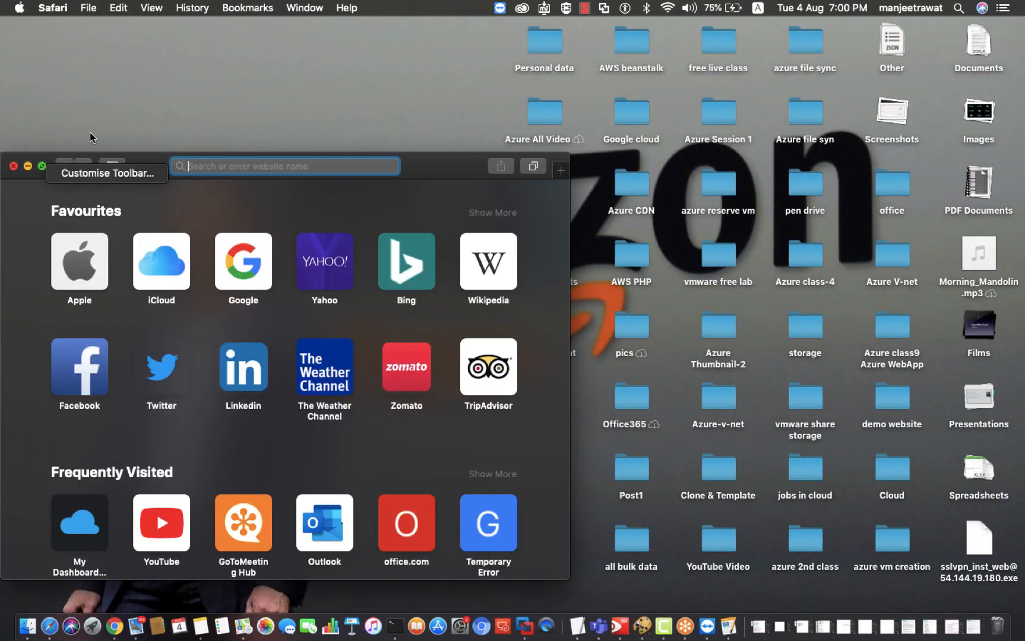
pyautogui.click(39, 169)
pyautogui.click(42, 167)
# Step: Load demowpserver.azurewebsites.net to check the published Az-104 post, then go back to Chrome
pyautogui.click(342, 14)
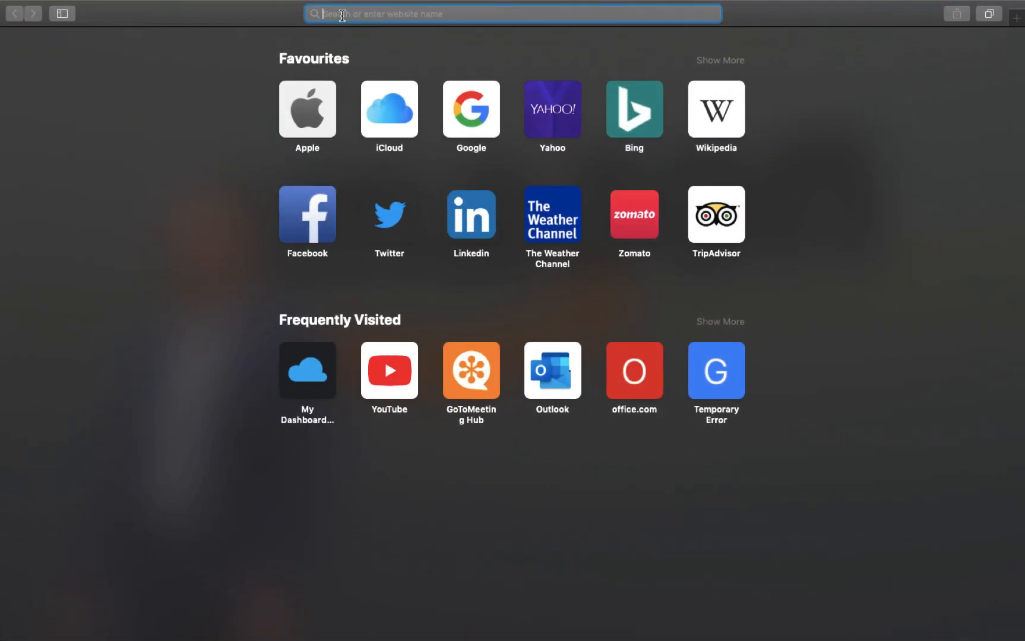
pyautogui.press('super+v')
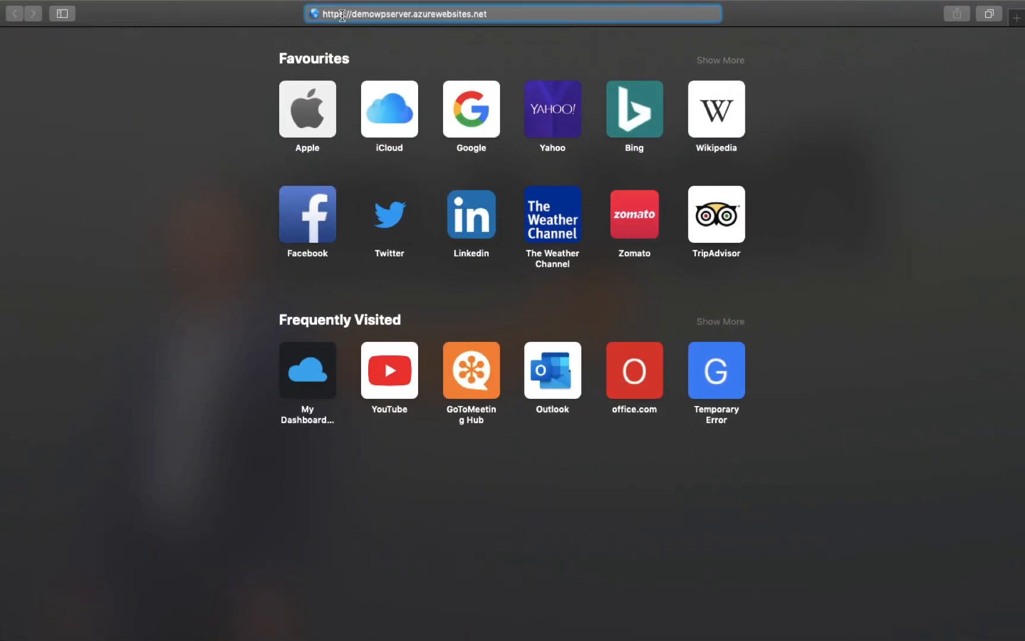
pyautogui.press('Return')
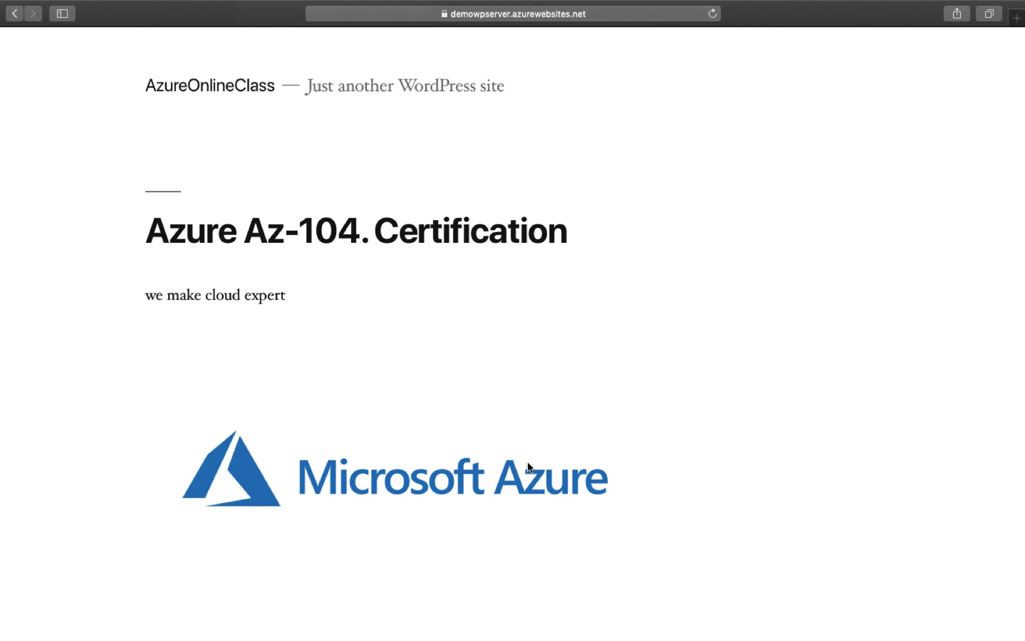
pyautogui.scroll(-5, 529, 463)
pyautogui.scroll(5, 529, 452)
pyautogui.scroll(-5, 531, 453)
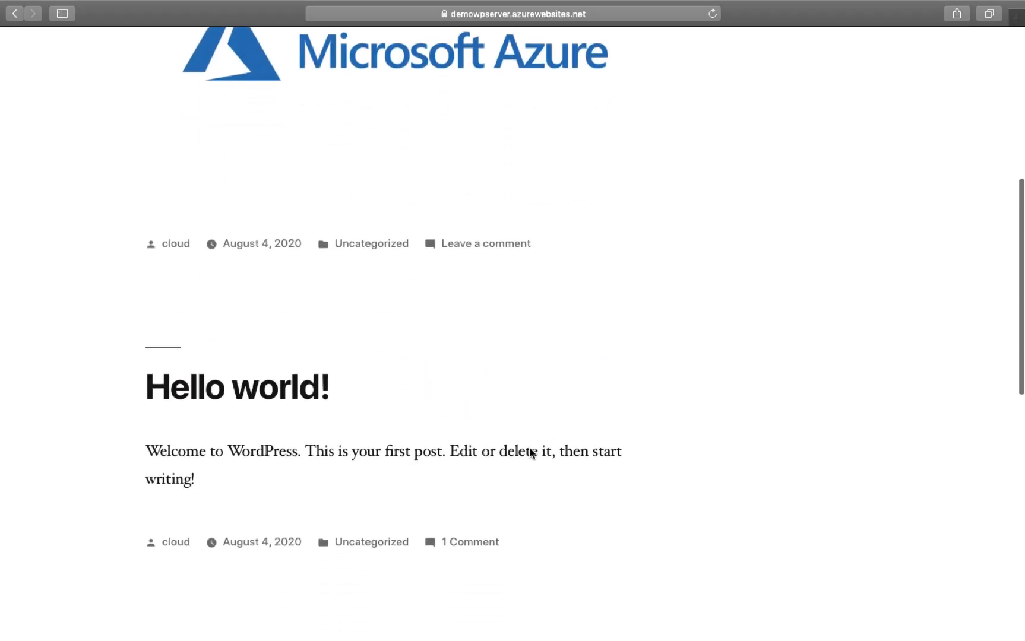
pyautogui.hotkey('ctrl', 'Right')
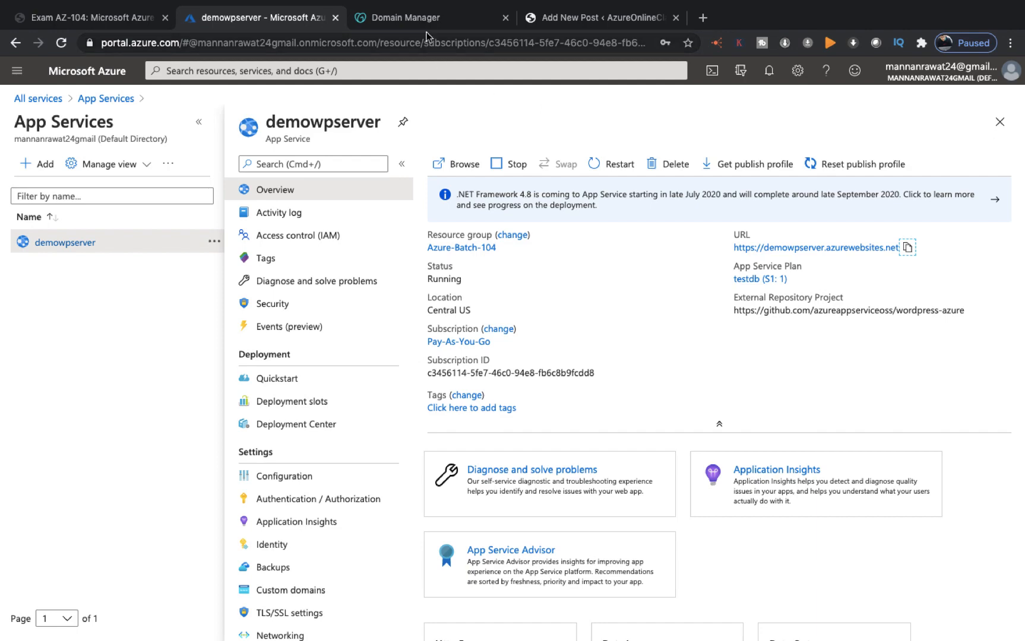
# Step: Open DNS management for teachmecloud.in in GoDaddy Domain Manager
pyautogui.click(402, 19)
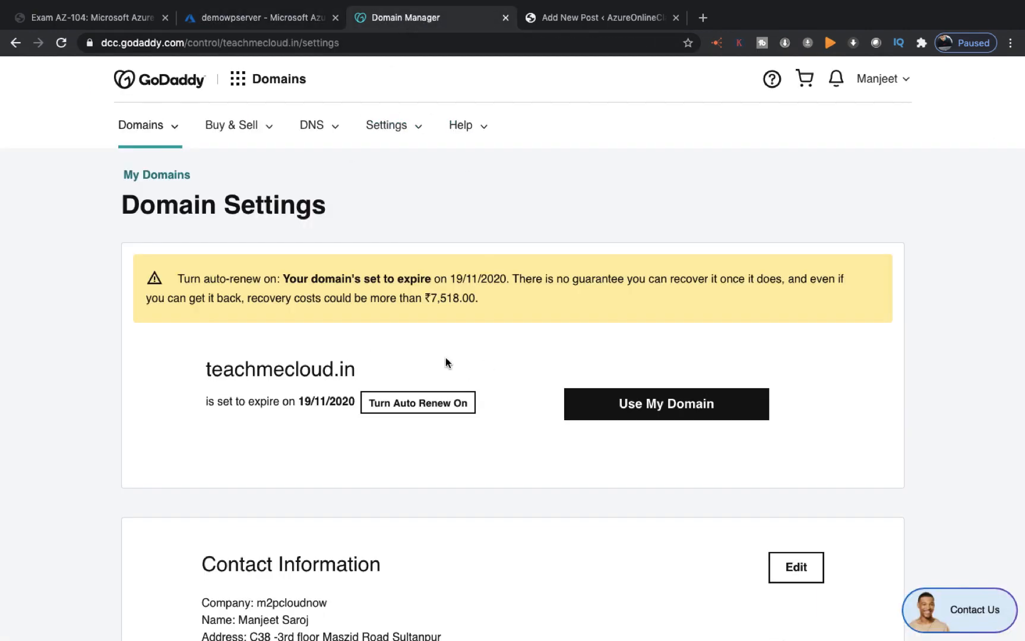
pyautogui.scroll(-8, 446, 362)
pyautogui.scroll(-4, 446, 358)
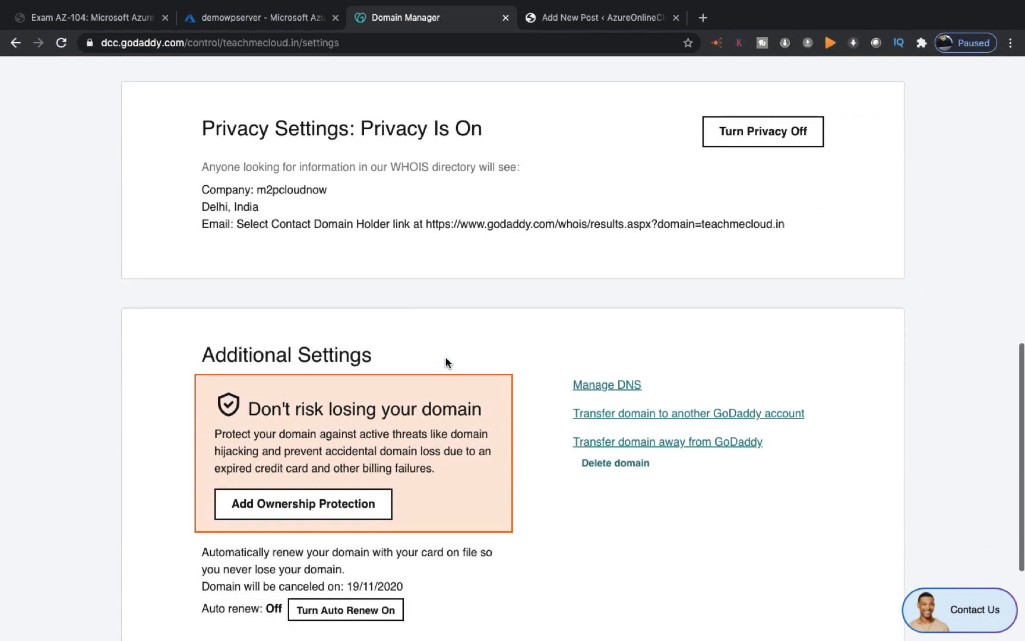
pyautogui.click(608, 386)
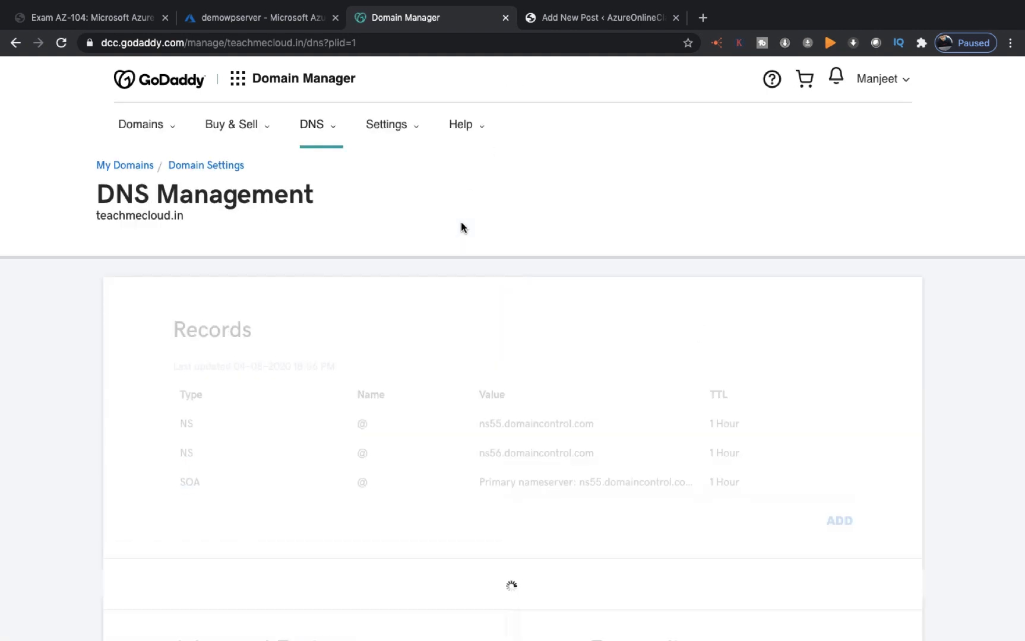
# Step: Copy the domain name teachmecloud.in and return to the Azure portal
pyautogui.scroll(-3, 427, 356)
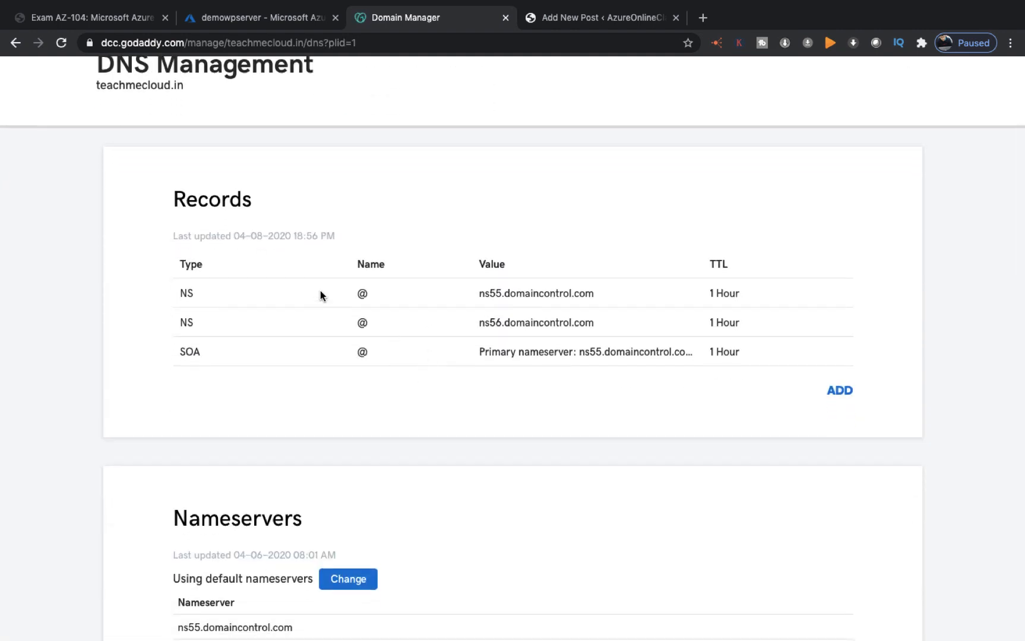
pyautogui.scroll(2, 320, 291)
pyautogui.moveTo(190, 184); pyautogui.dragTo(90, 187)
pyautogui.rightClick(122, 184)
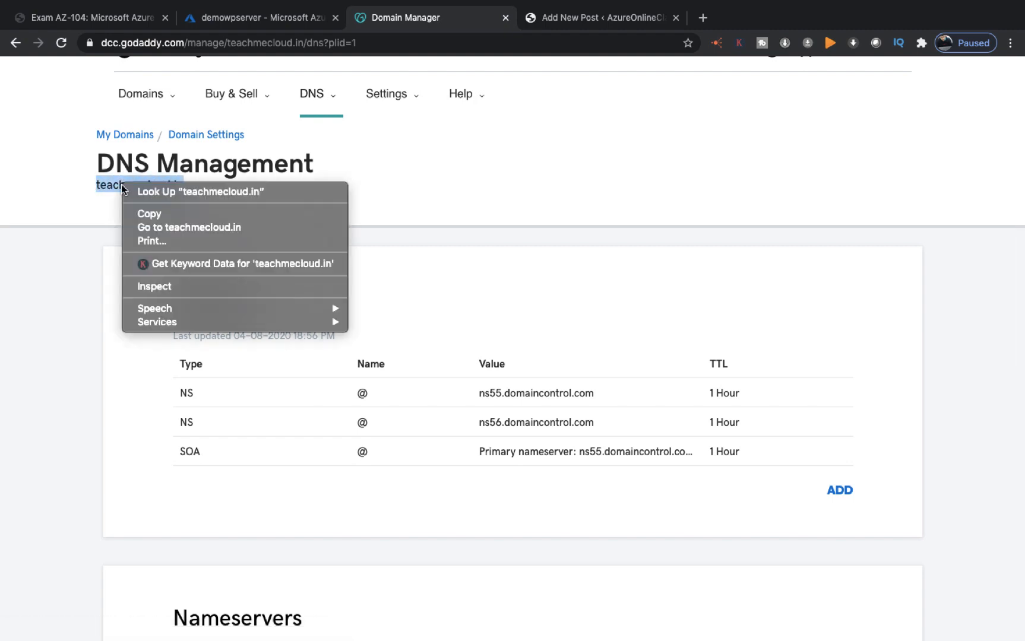
pyautogui.click(150, 214)
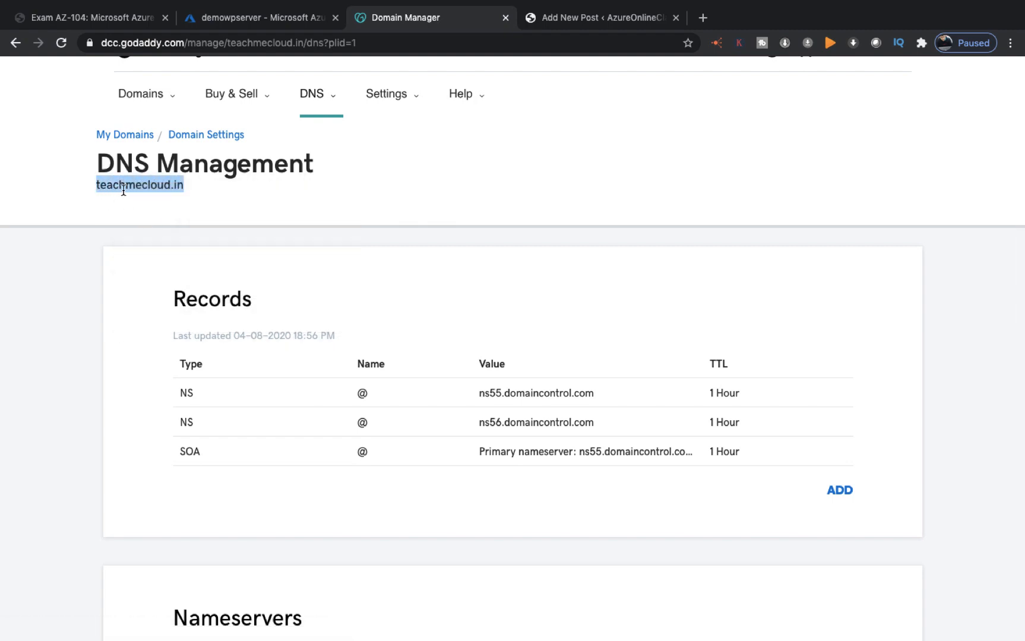
pyautogui.click(259, 21)
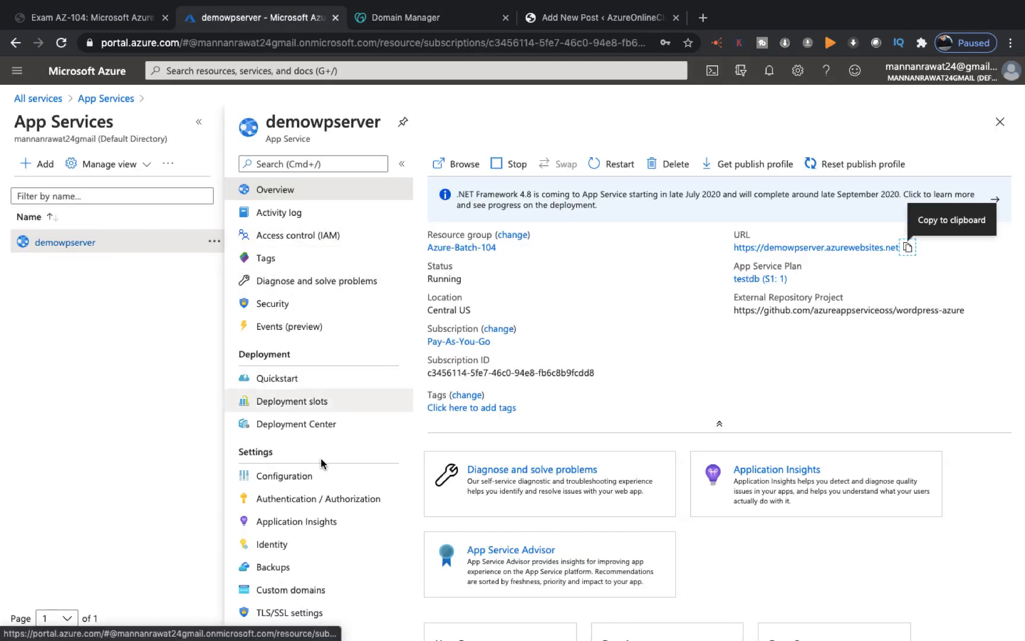
# Step: Go to demowpserver's Custom domains page and start Add custom domain
pyautogui.scroll(-5, 320, 459)
pyautogui.scroll(-2, 320, 459)
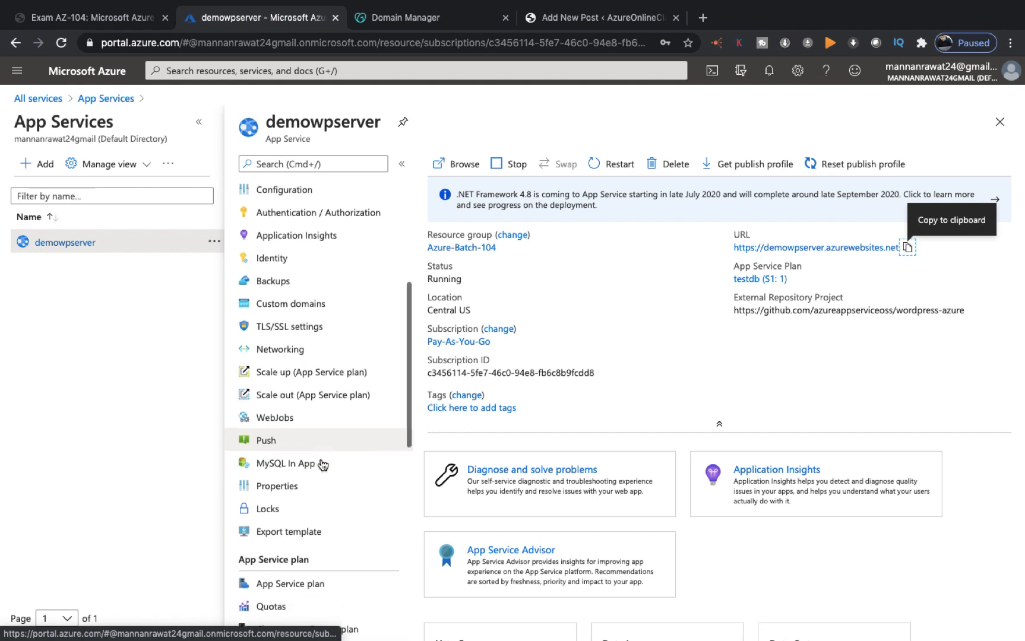
pyautogui.click(317, 306)
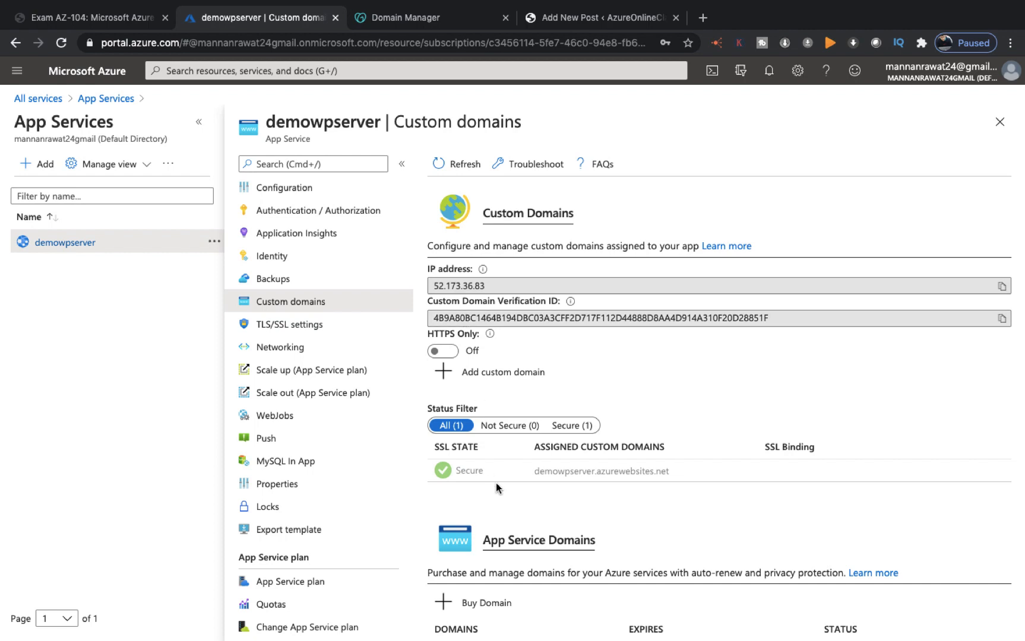
pyautogui.scroll(-1, 496, 483)
pyautogui.scroll(1, 496, 482)
pyautogui.scroll(-1, 496, 488)
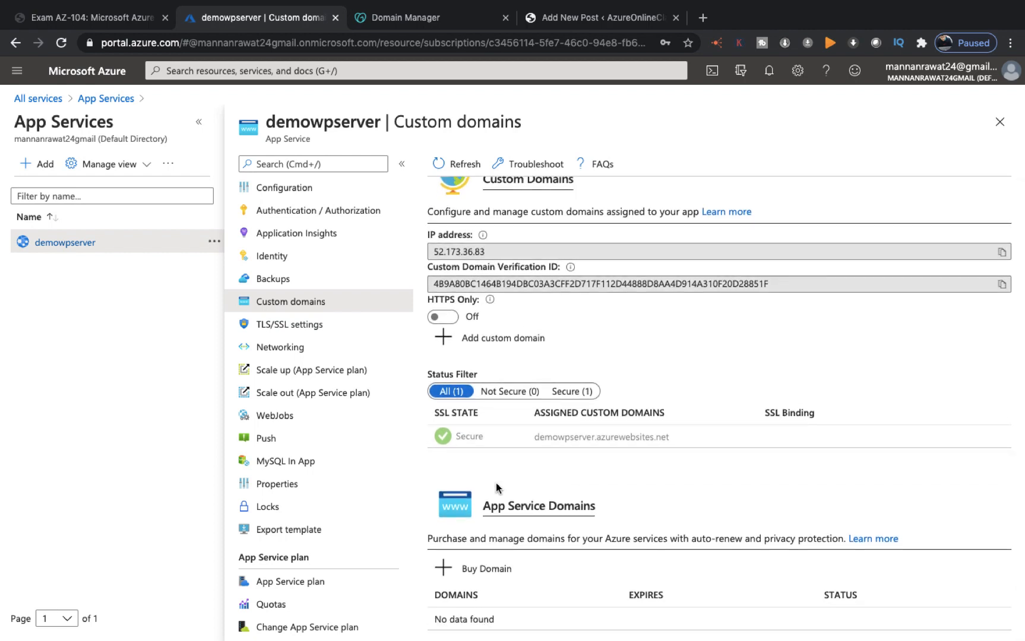
pyautogui.click(504, 340)
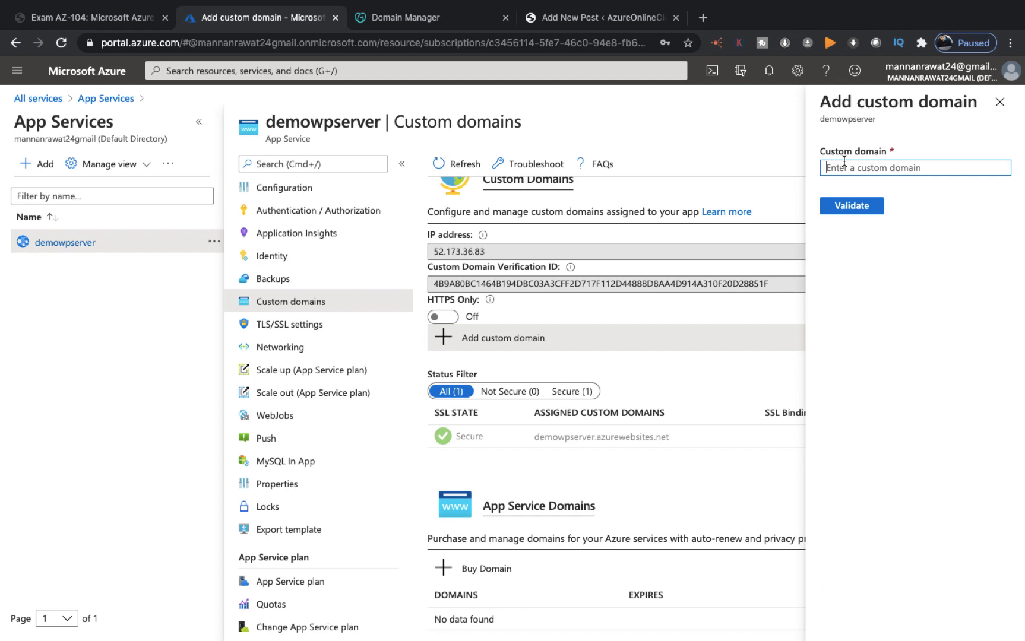
# Step: Paste teachmecloud.in as the custom domain and validate it, revealing TXT asuid and A 52.173.36.83 records
pyautogui.press('super+v')
pyautogui.click(861, 206)
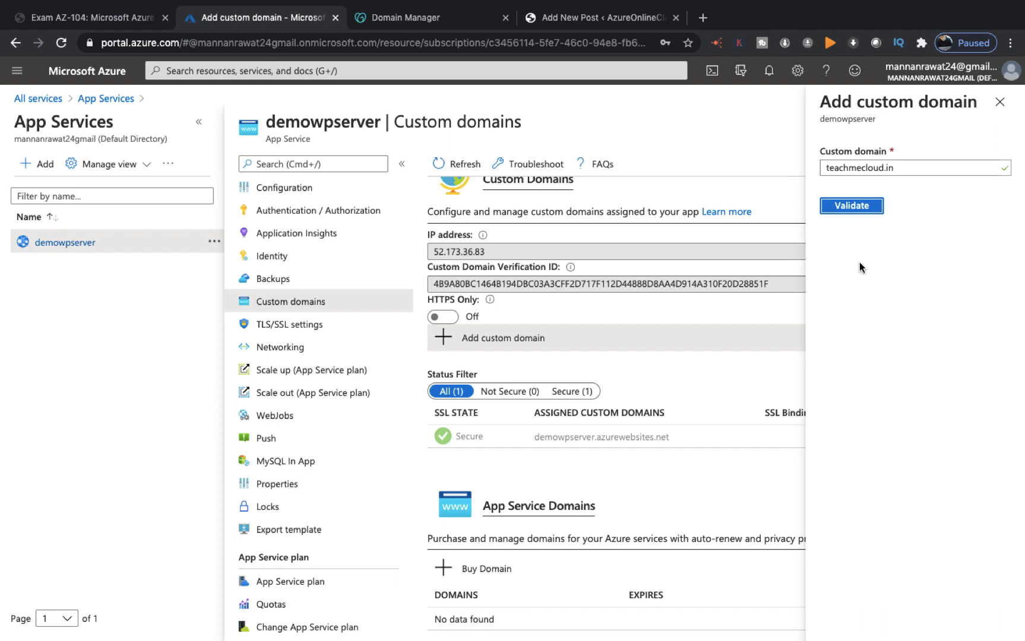
pyautogui.click(862, 209)
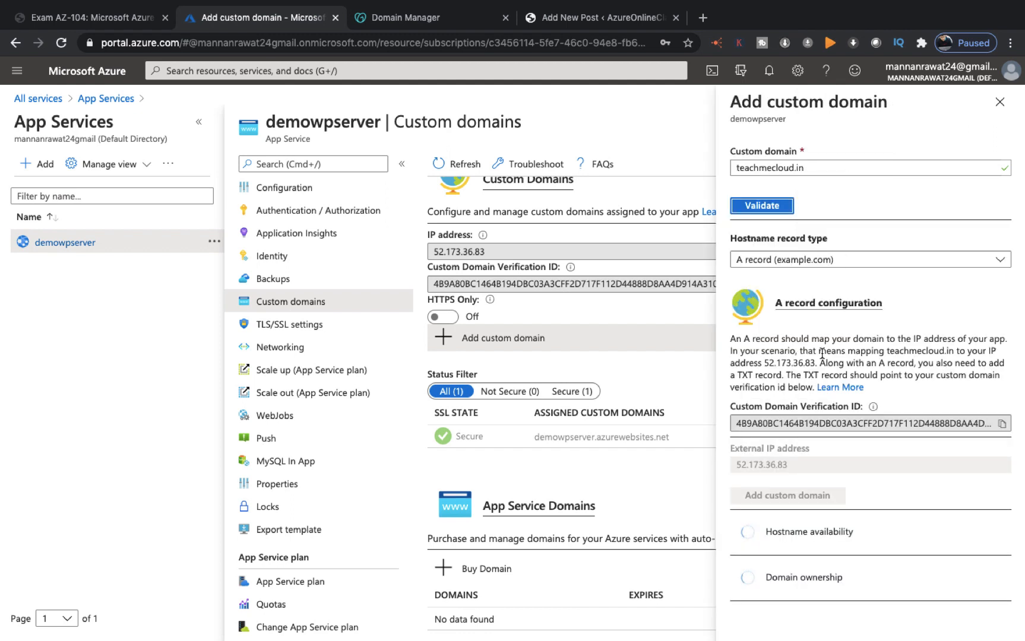
pyautogui.scroll(-3, 821, 353)
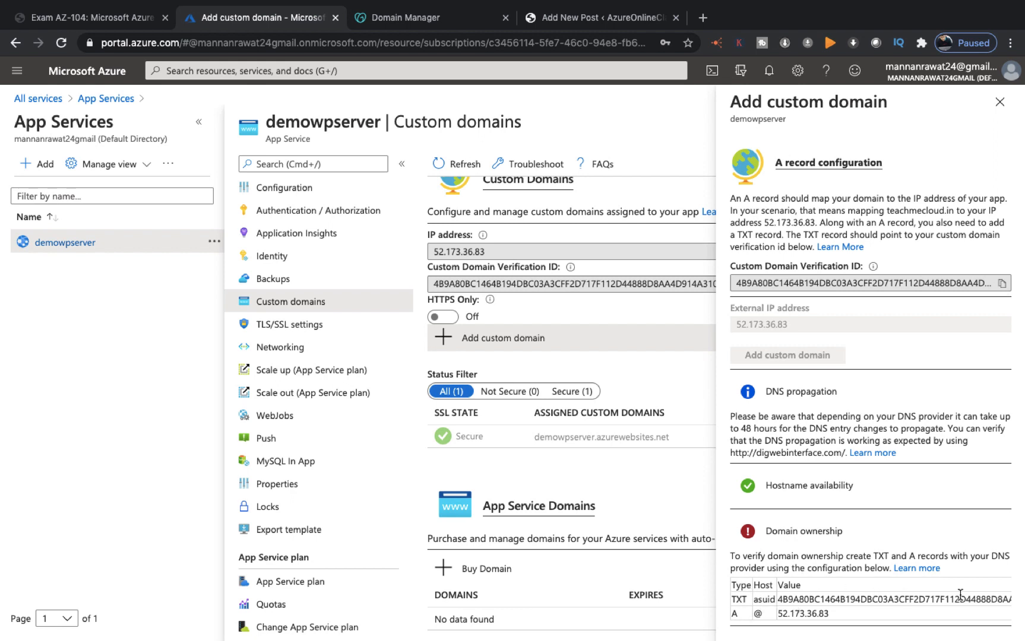
pyautogui.rightClick(783, 600)
pyautogui.click(876, 590)
pyautogui.click(856, 600)
# Step: Copy Azure's TXT verification value from the Domain ownership table
pyautogui.doubleClick(834, 600)
pyautogui.rightClick(835, 601)
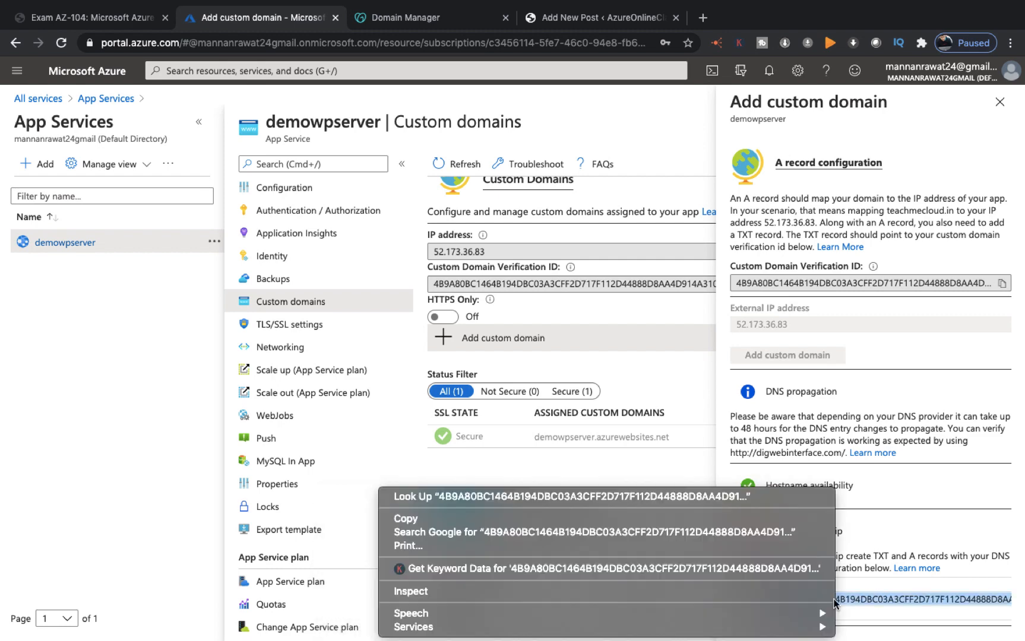
pyautogui.click(465, 516)
pyautogui.click(406, 17)
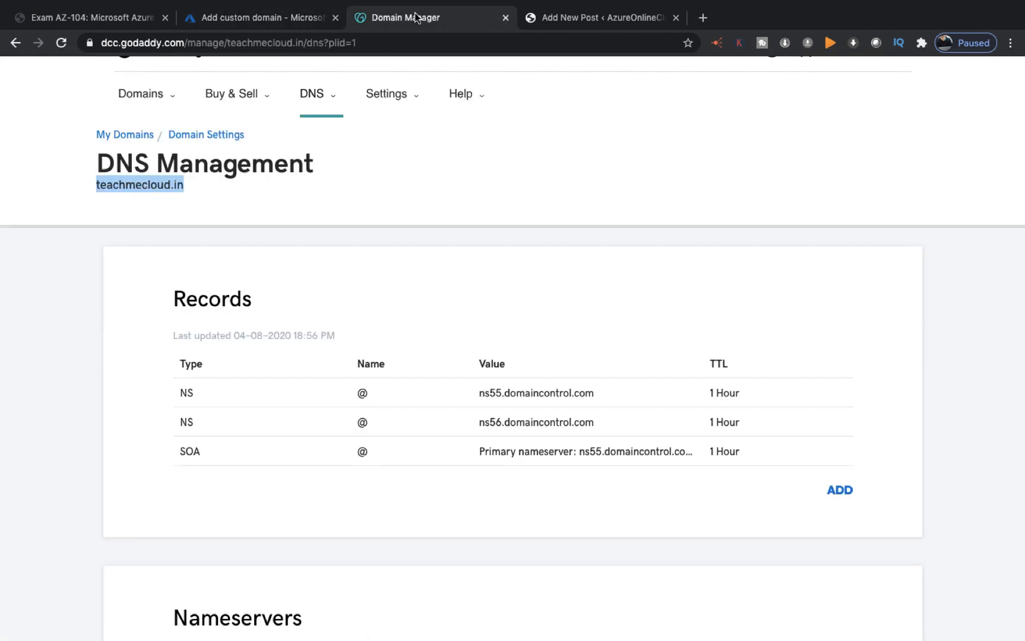
# Step: Add a TXT record with host @, the pasted verification value, and a 3600-second TTL
pyautogui.click(841, 490)
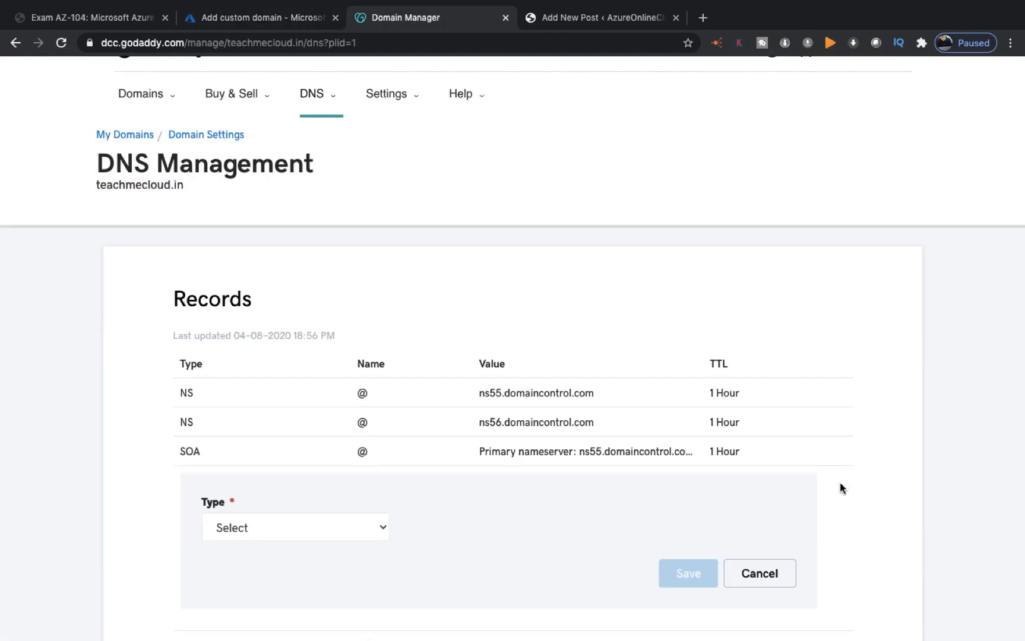
pyautogui.click(344, 531)
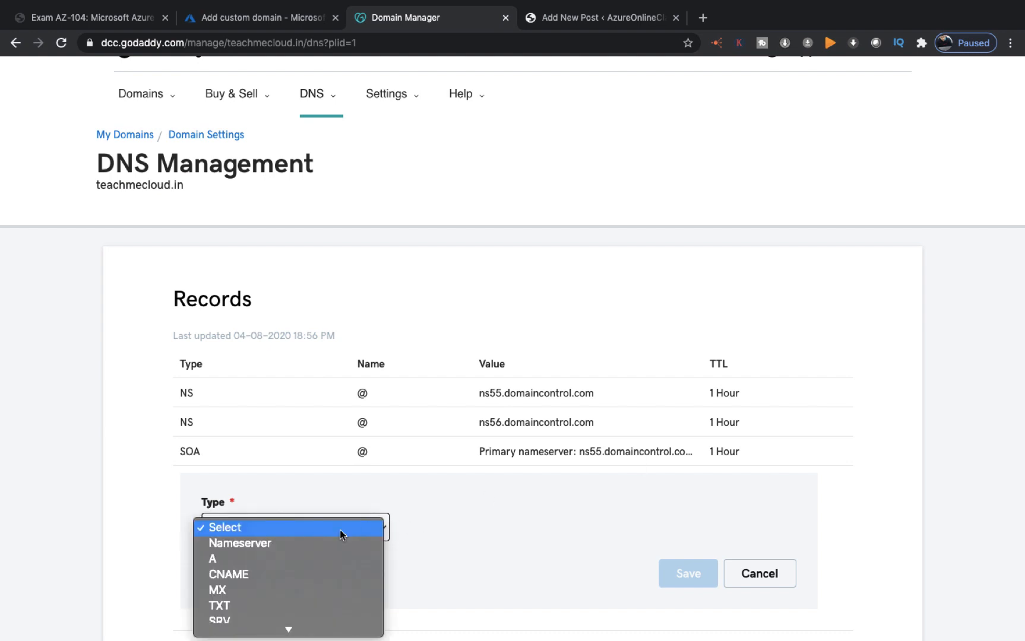
pyautogui.click(235, 607)
pyautogui.click(433, 518)
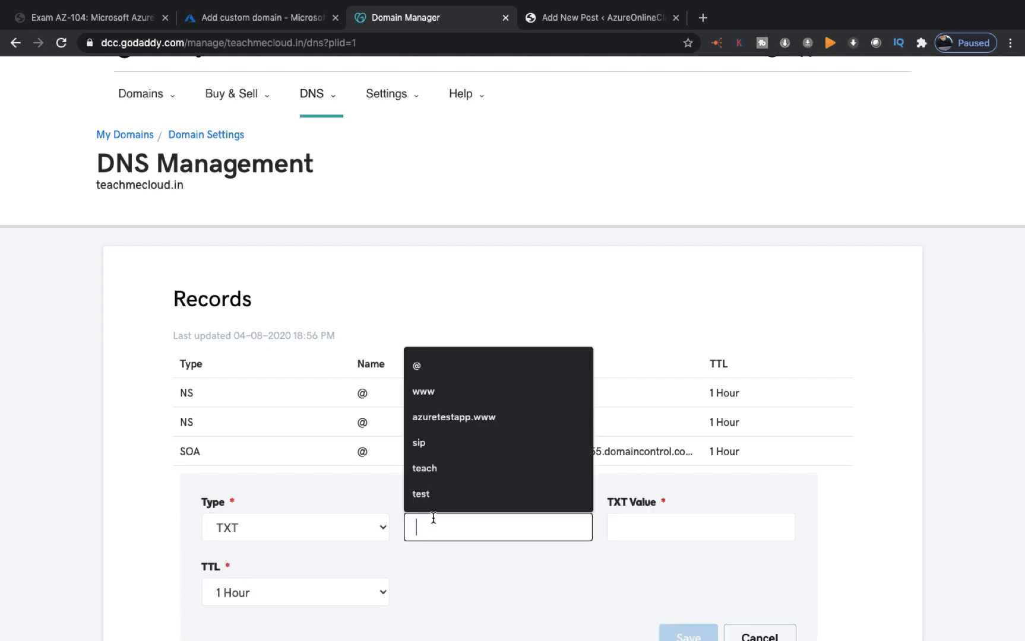
pyautogui.click(422, 366)
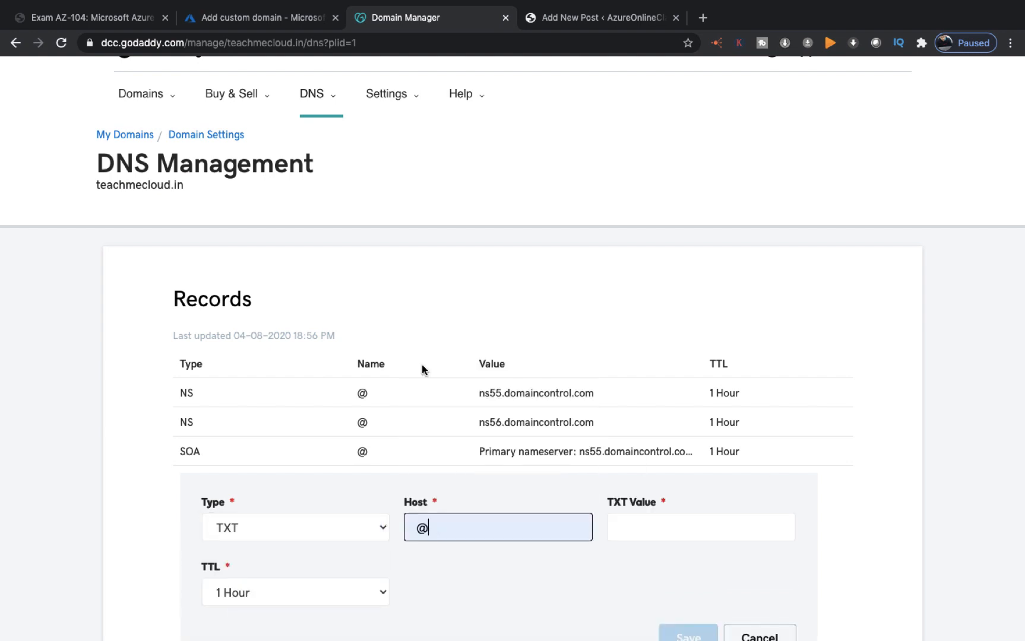
pyautogui.rightClick(638, 524)
pyautogui.click(667, 522)
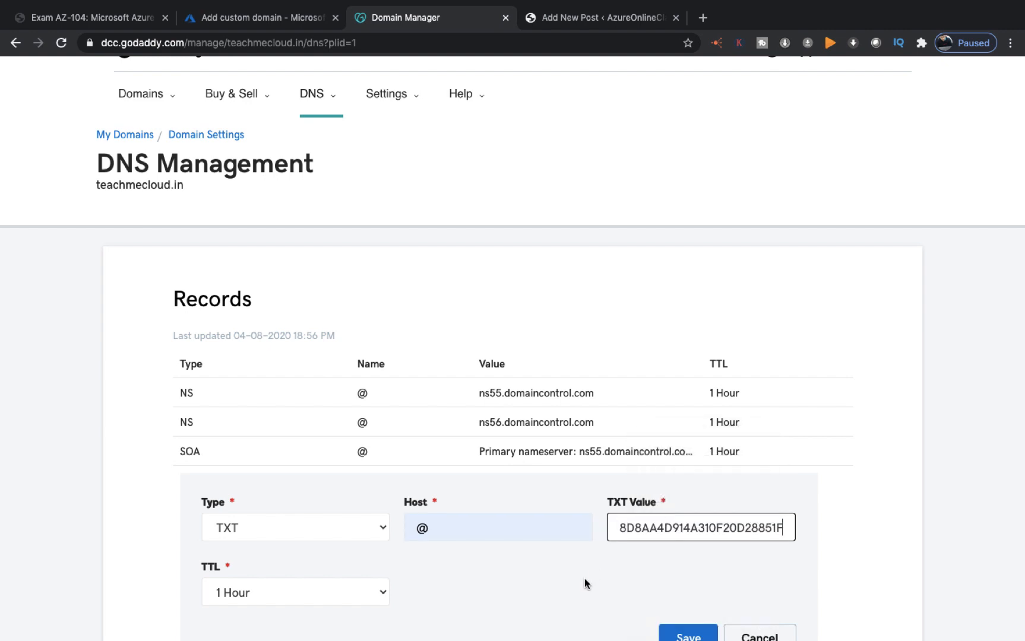
pyautogui.scroll(-2, 584, 579)
pyautogui.click(344, 471)
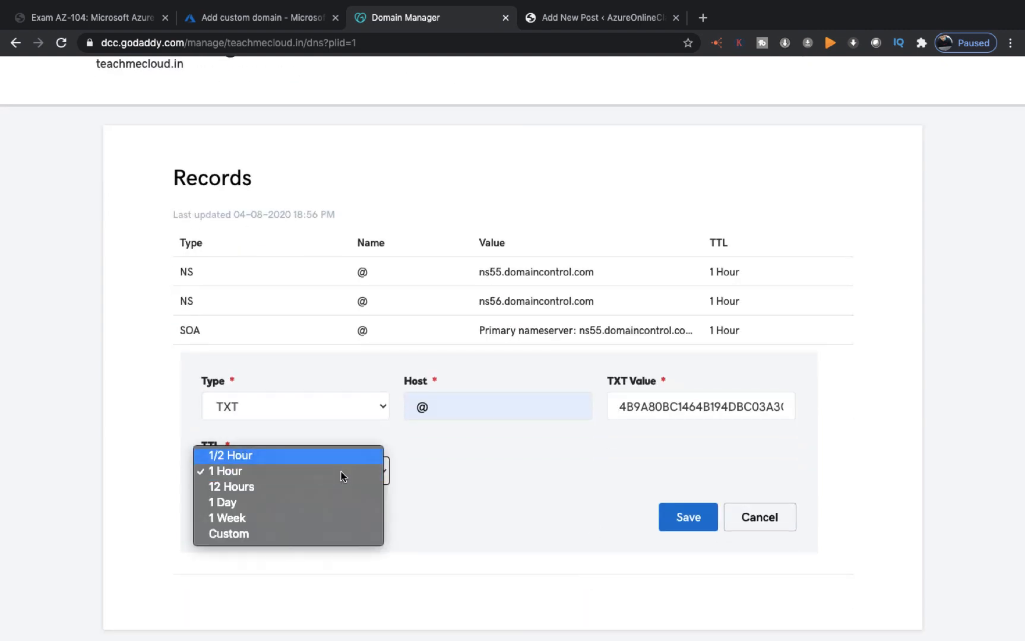
pyautogui.click(257, 532)
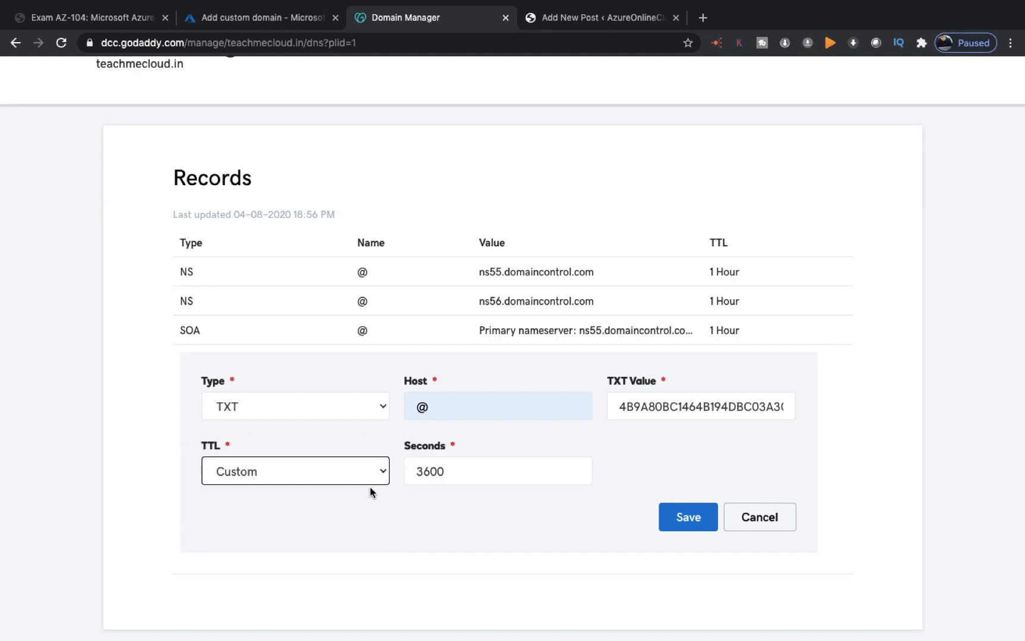
pyautogui.click(699, 515)
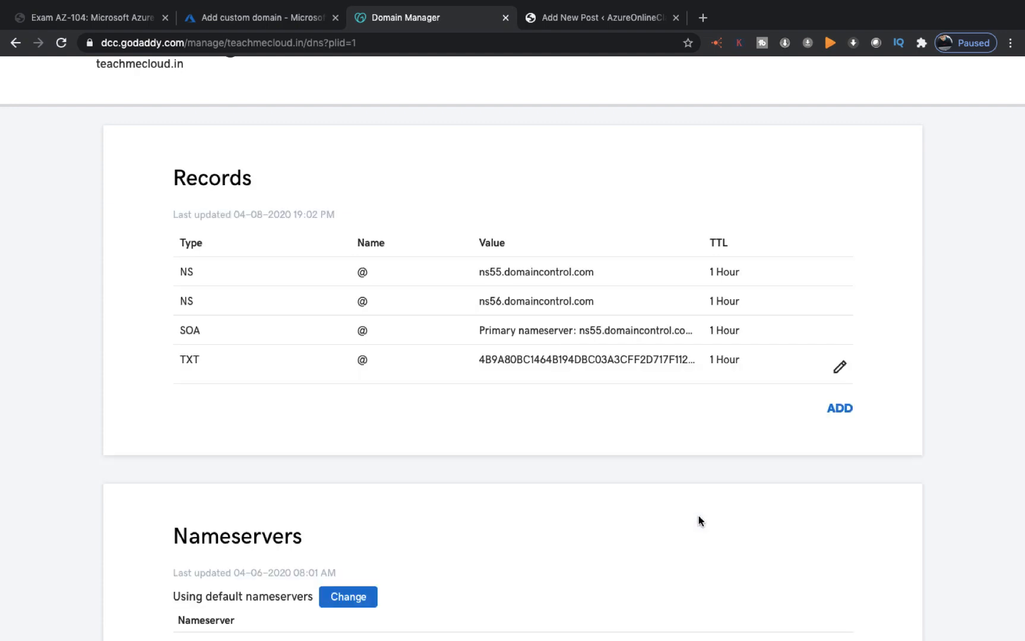
# Step: Copy the A record IP address 52.173.36.83 from the Azure custom domain form
pyautogui.click(232, 21)
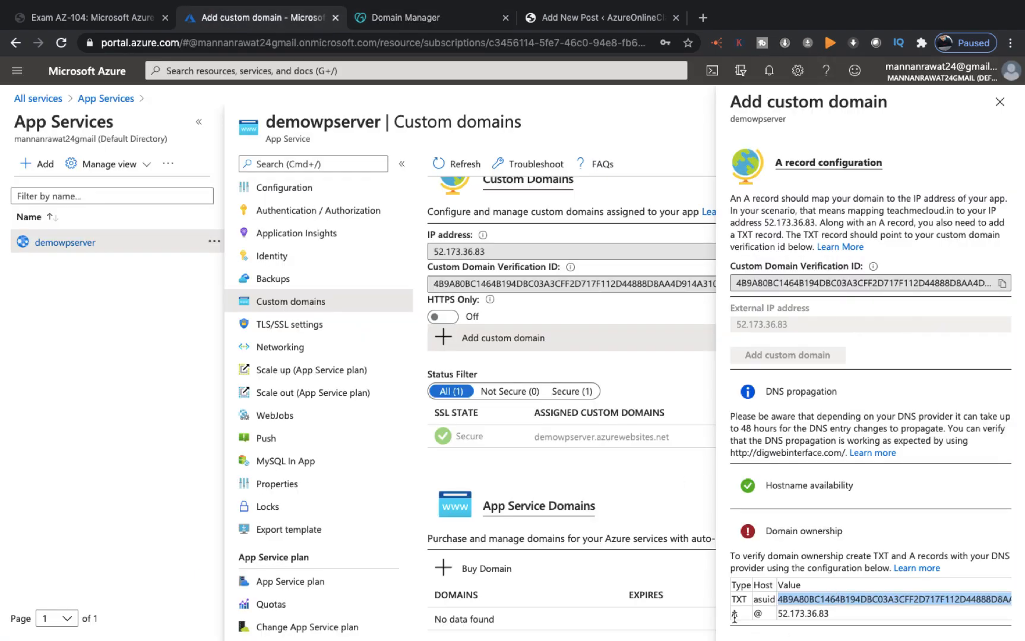
pyautogui.click(831, 621)
pyautogui.doubleClick(810, 616)
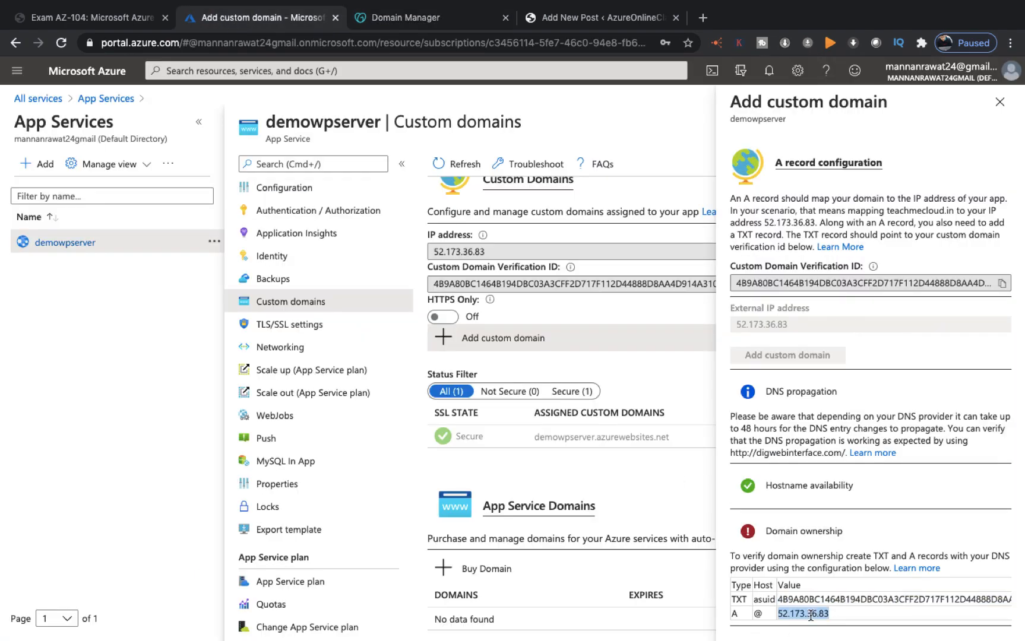
pyautogui.rightClick(810, 616)
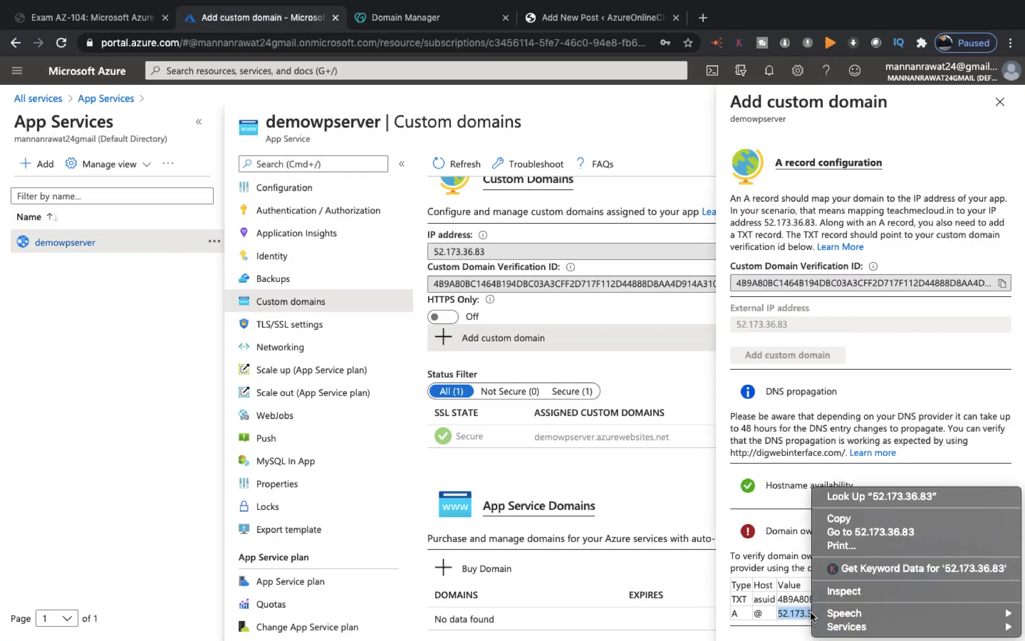
pyautogui.click(843, 520)
pyautogui.click(414, 24)
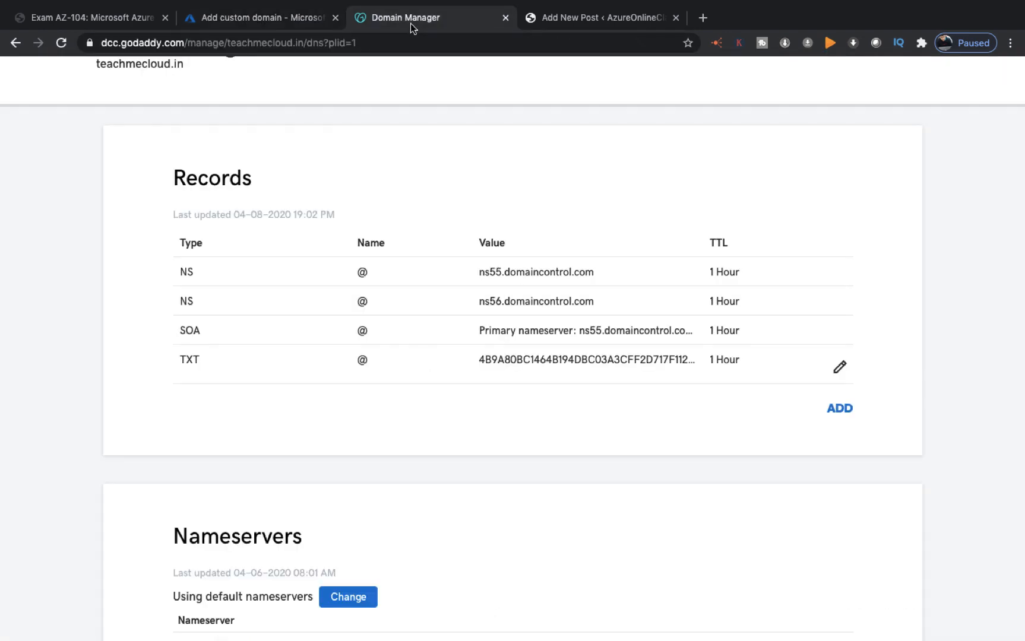
# Step: Add an A record with host @ pointing to 52.173.36.83 and a 3600-second TTL
pyautogui.click(839, 408)
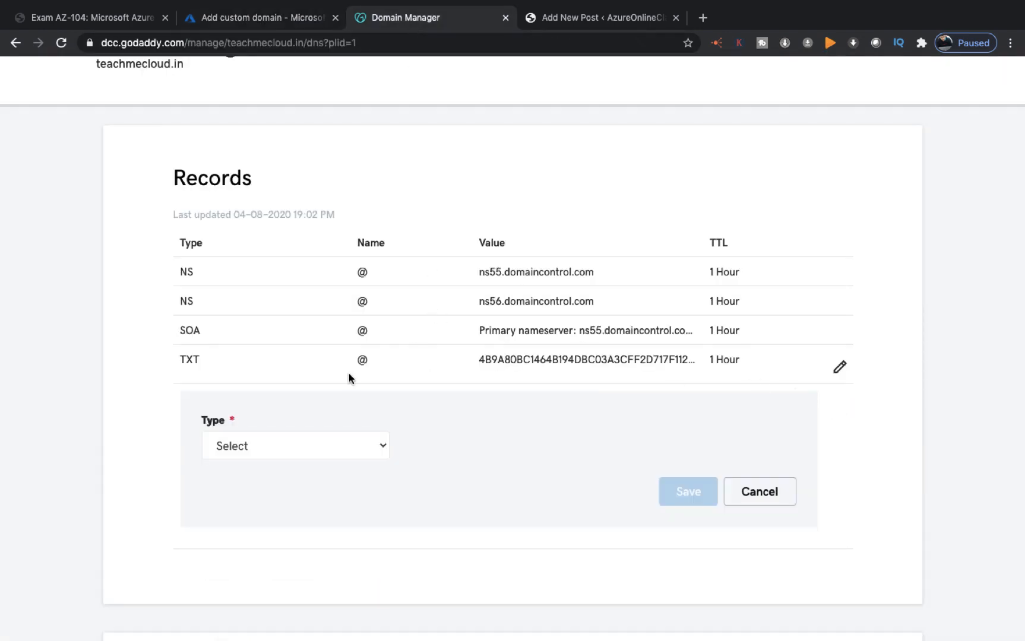
pyautogui.click(349, 450)
pyautogui.click(228, 478)
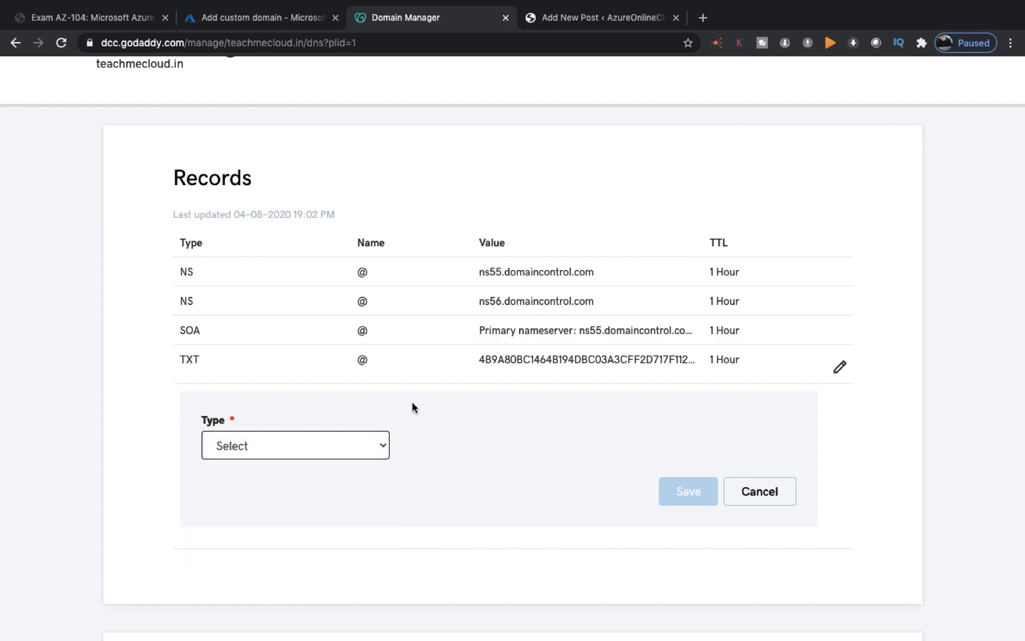
pyautogui.click(445, 456)
pyautogui.click(428, 480)
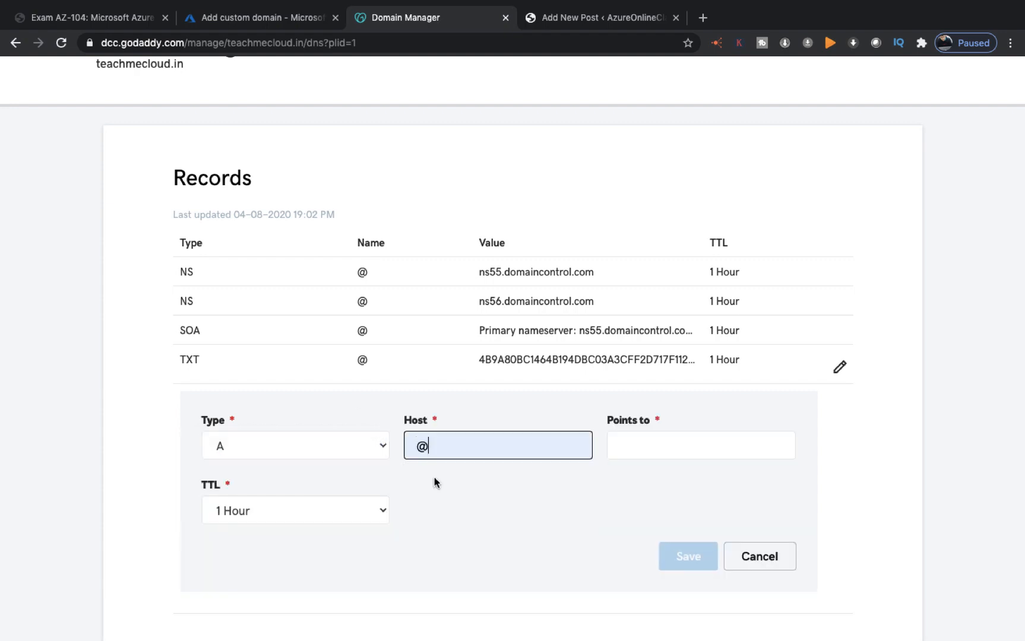
pyautogui.rightClick(620, 446)
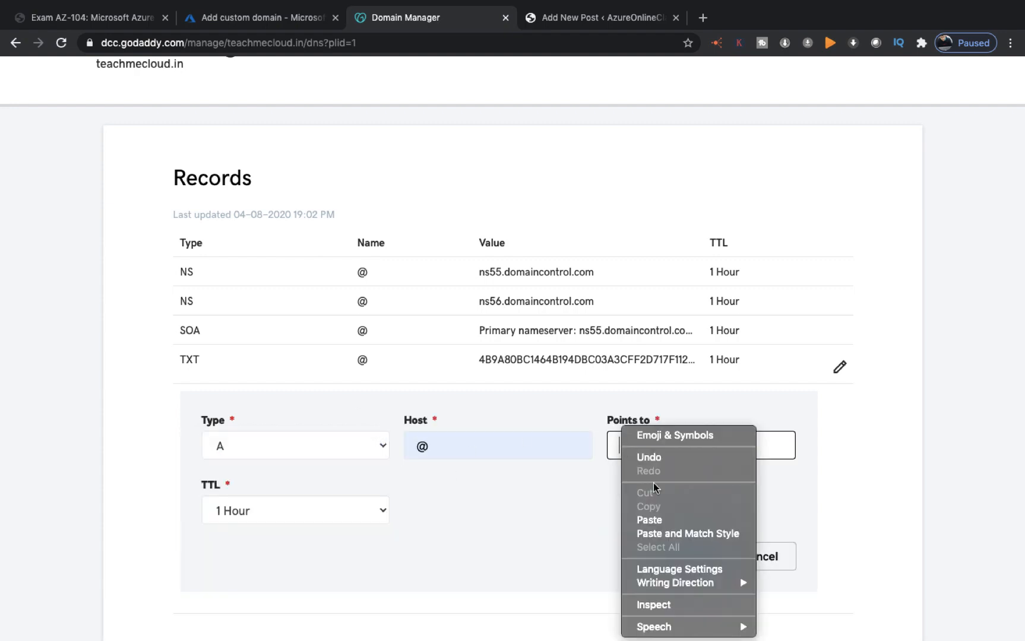
pyautogui.click(649, 521)
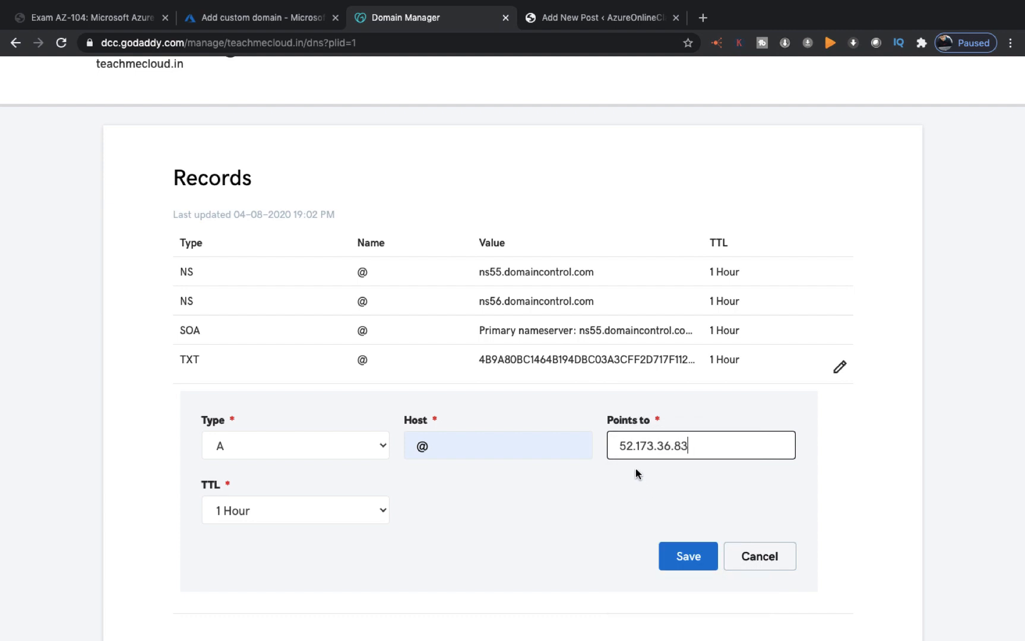
pyautogui.click(367, 517)
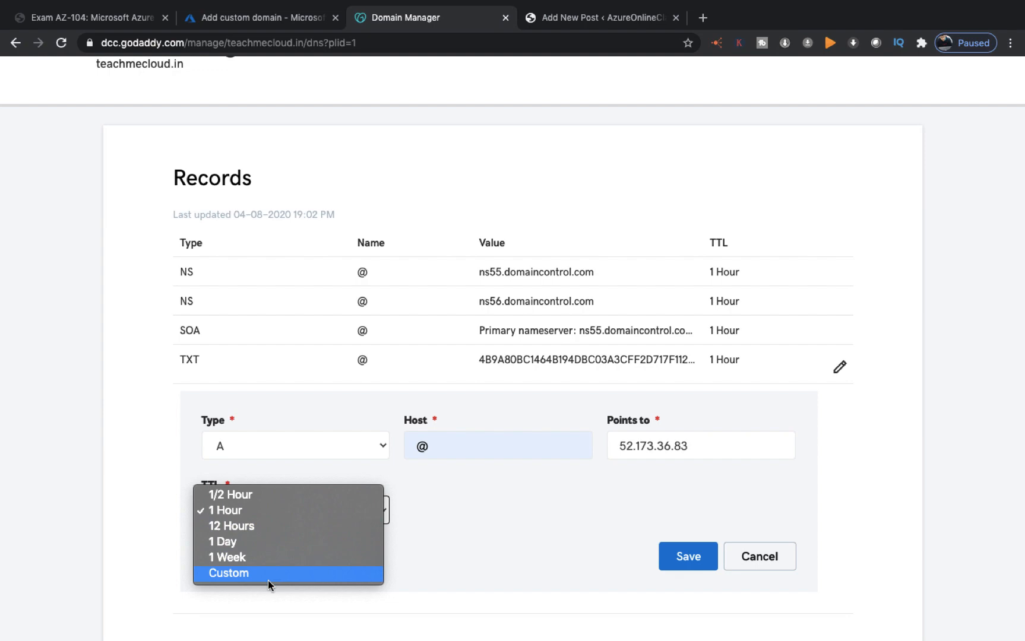
pyautogui.click(267, 579)
pyautogui.click(704, 558)
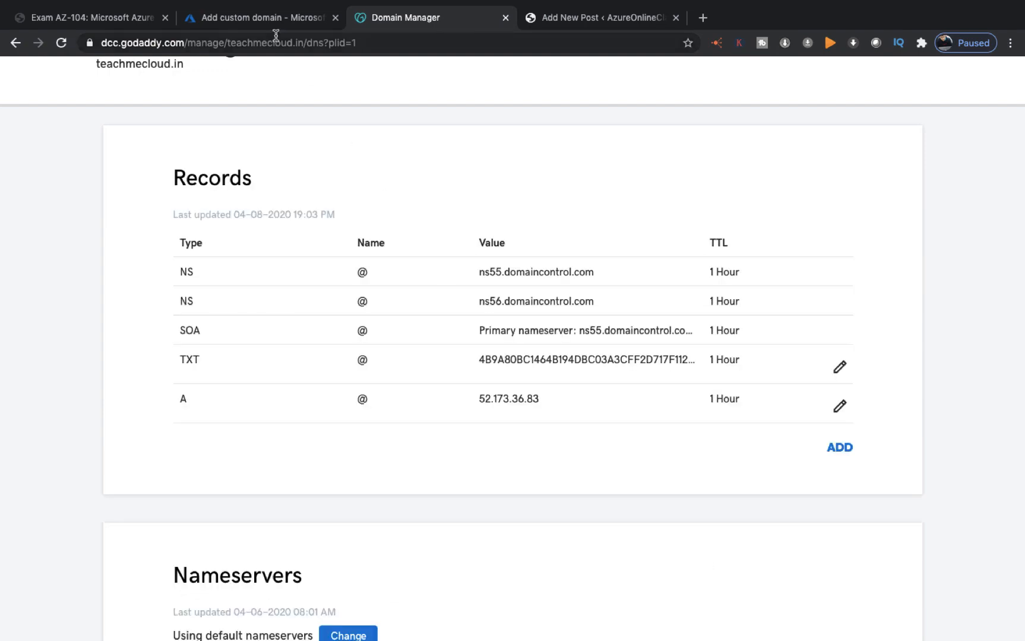
pyautogui.click(263, 18)
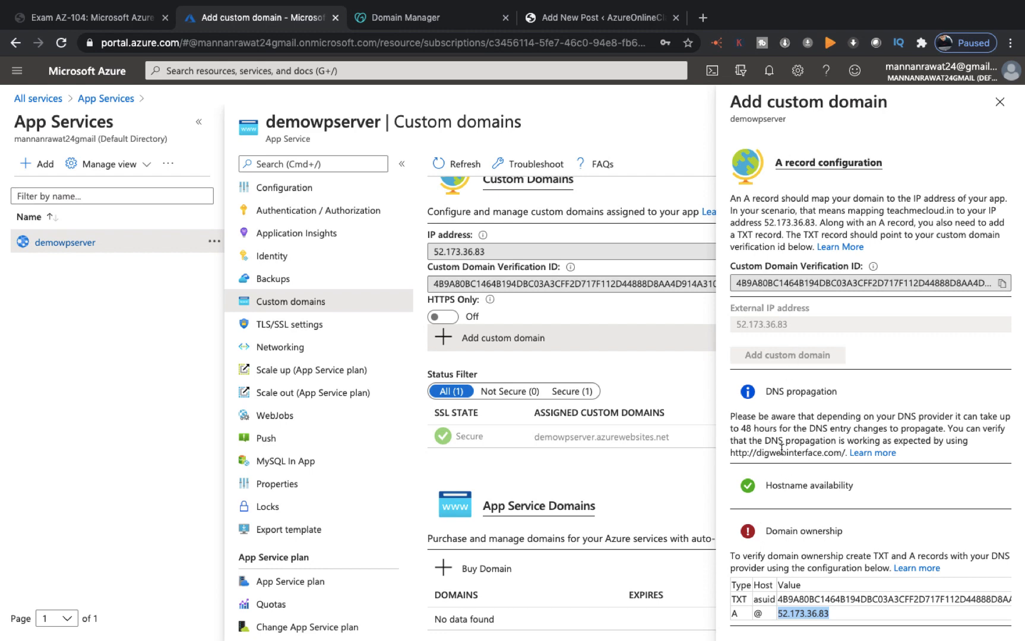
# Step: Switch the hostname record type in Add custom domain to CNAME
pyautogui.scroll(3, 781, 450)
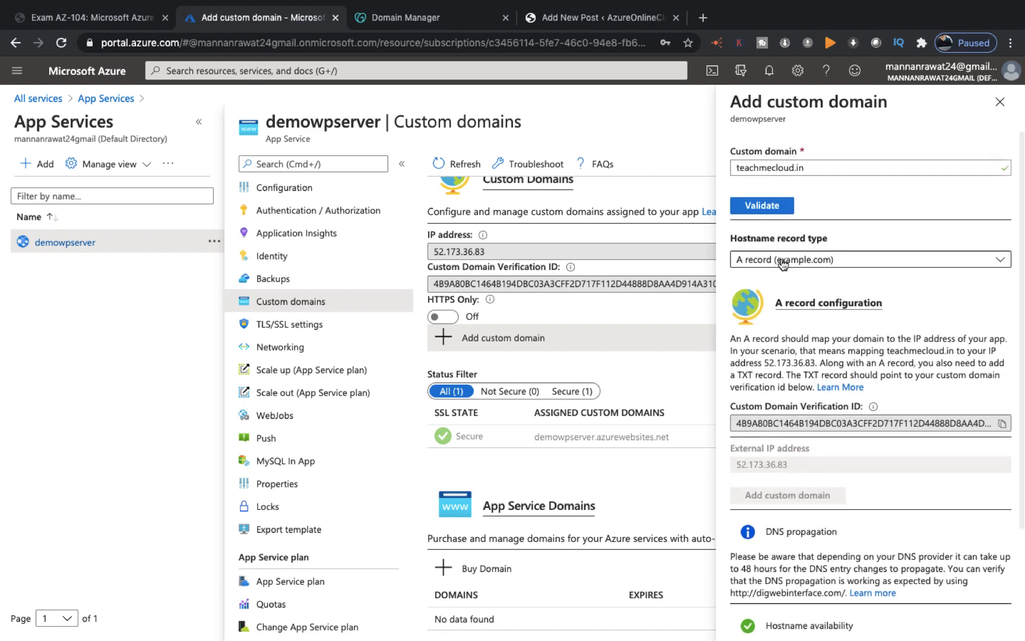
pyautogui.click(867, 262)
pyautogui.click(807, 306)
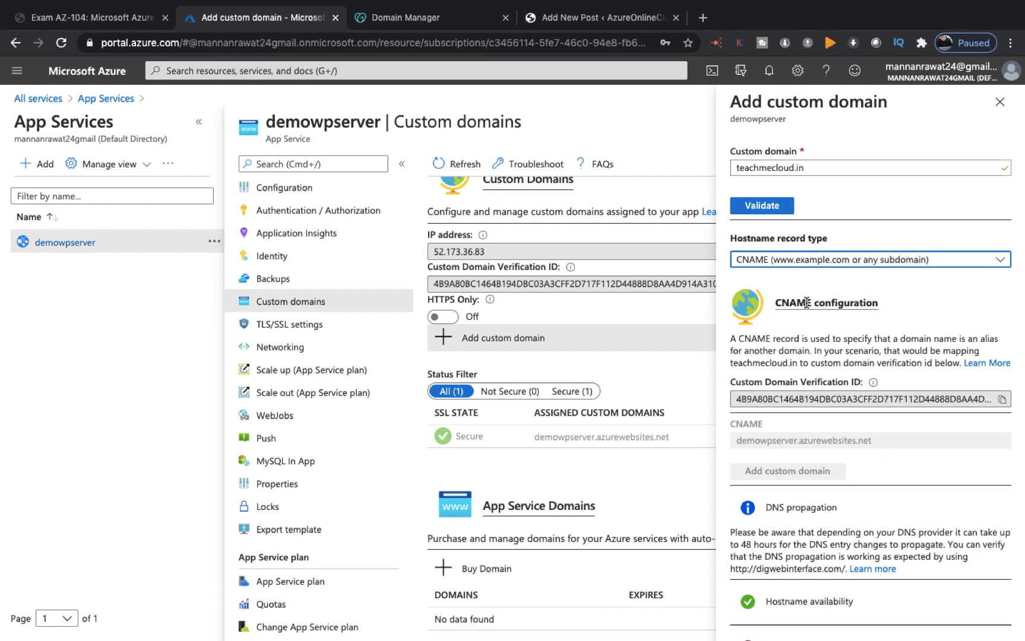
pyautogui.scroll(-3, 806, 302)
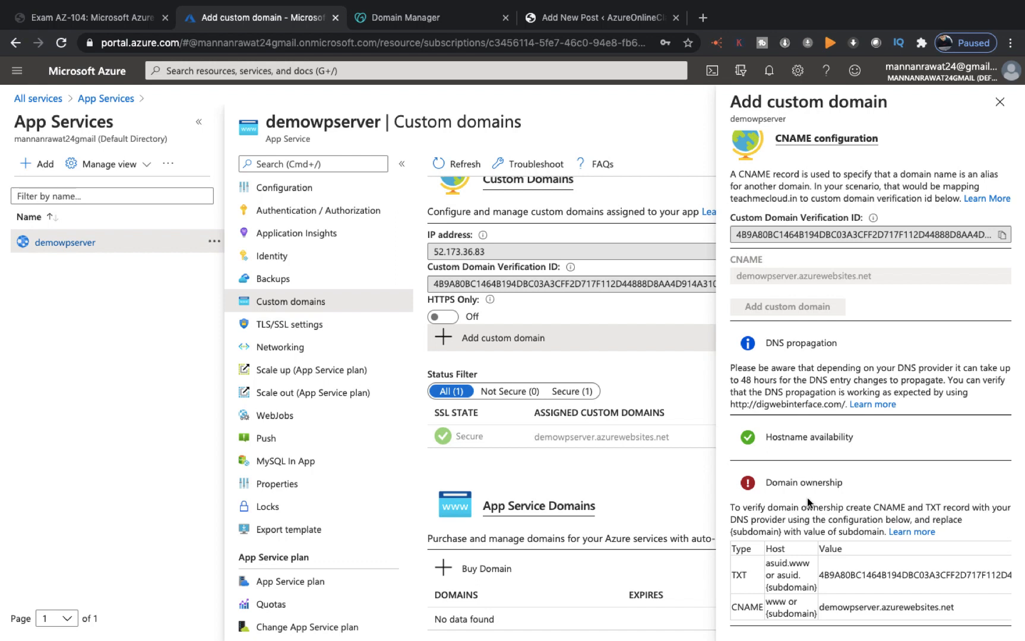
# Step: Copy the custom domain verification ID from the TXT asuid row
pyautogui.doubleClick(870, 576)
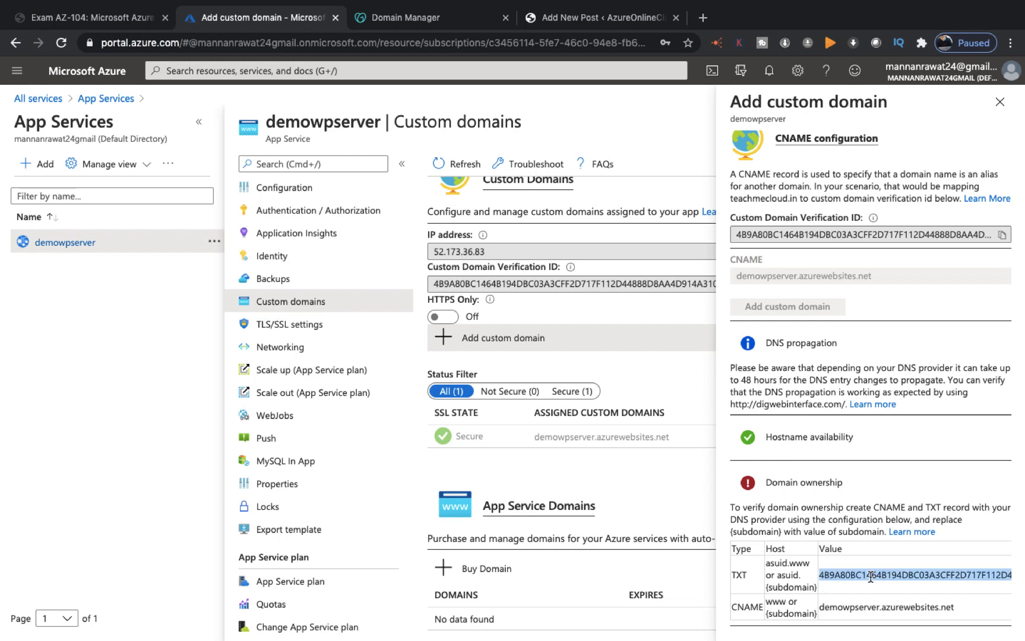
pyautogui.rightClick(871, 576)
pyautogui.click(450, 521)
pyautogui.hotkey('ctrl', 'Right')
pyautogui.hotkey('ctrl', 'Left')
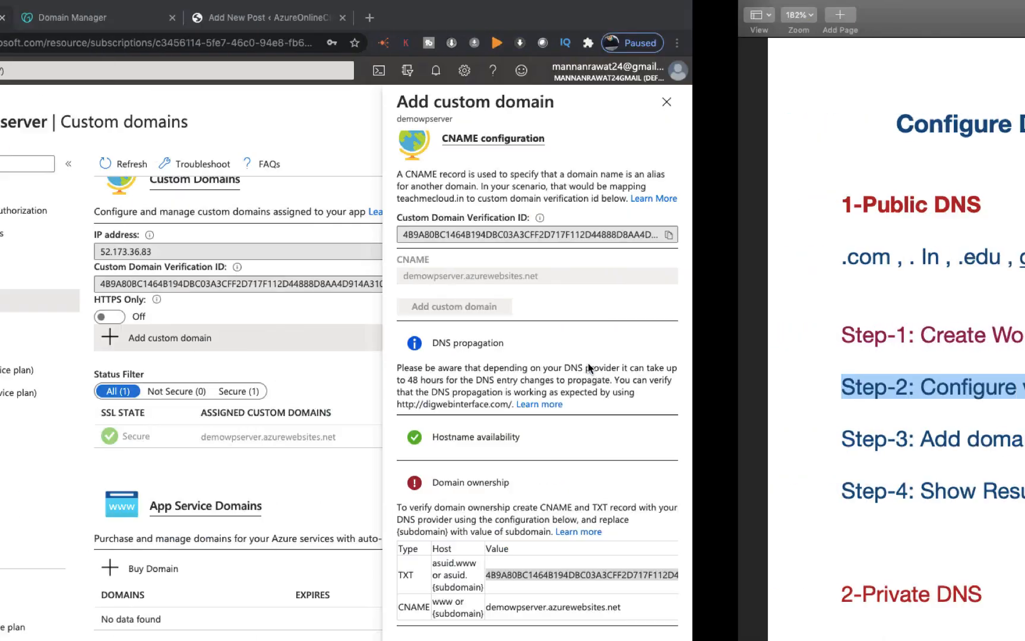
# Step: Start a new TXT record in GoDaddy with Azure's verification ID pasted as its value
pyautogui.click(358, 9)
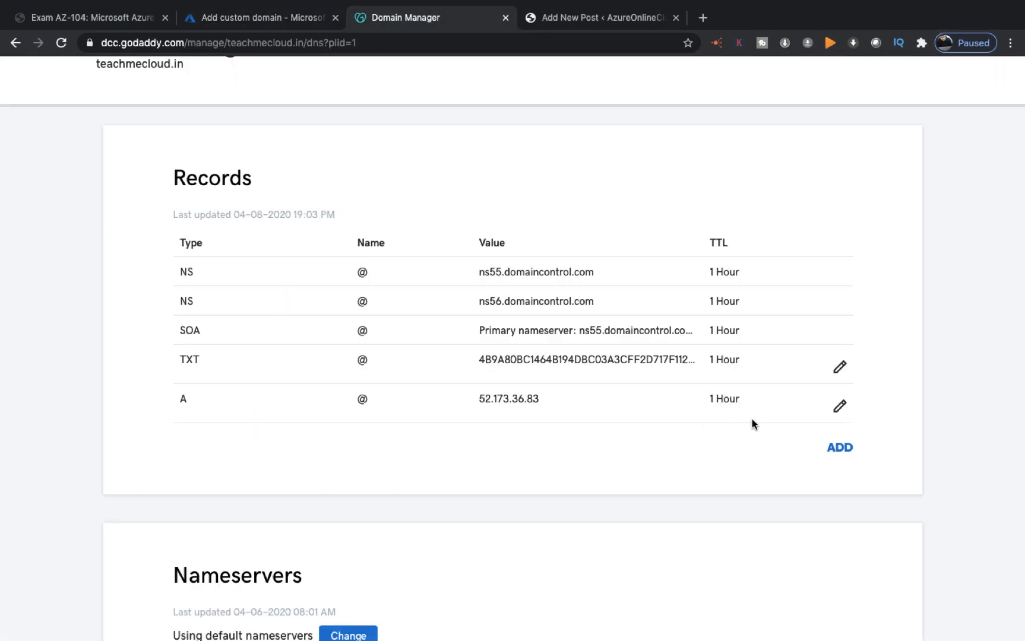
pyautogui.click(838, 449)
pyautogui.click(336, 491)
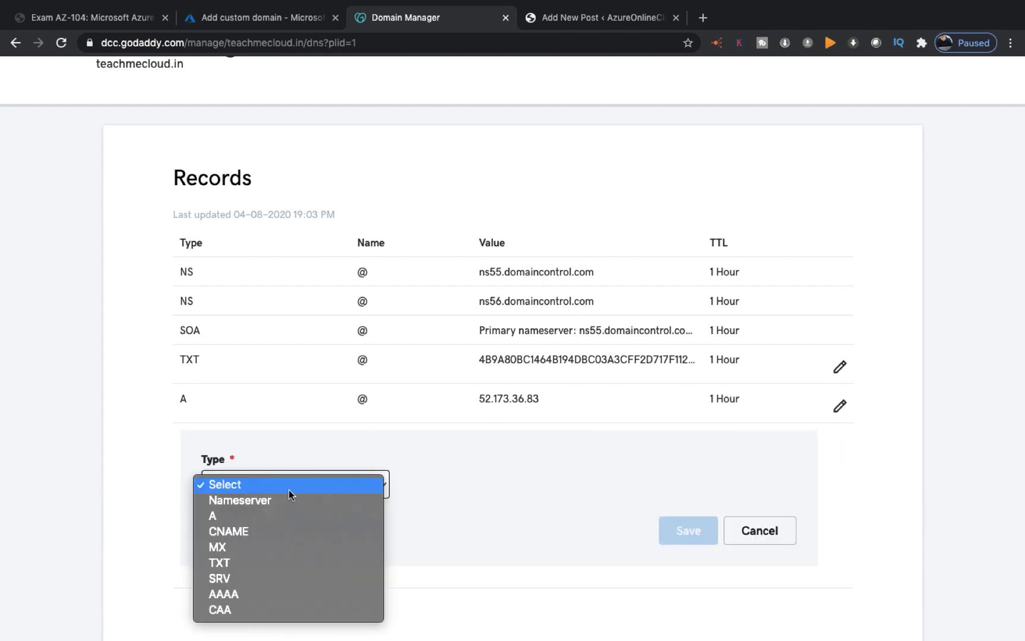
pyautogui.click(221, 564)
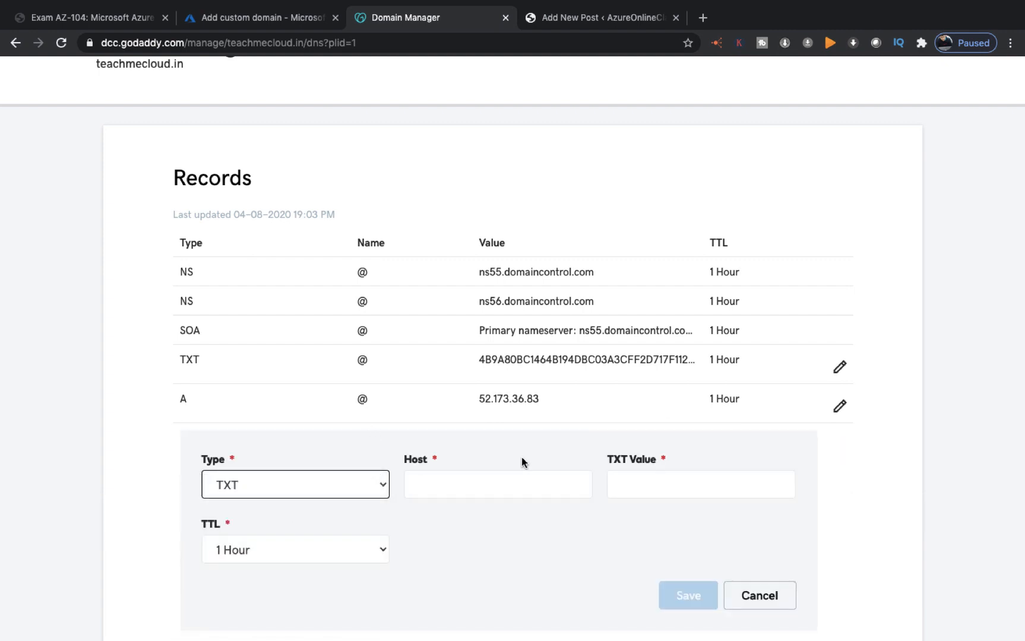
pyautogui.click(632, 494)
pyautogui.rightClick(627, 494)
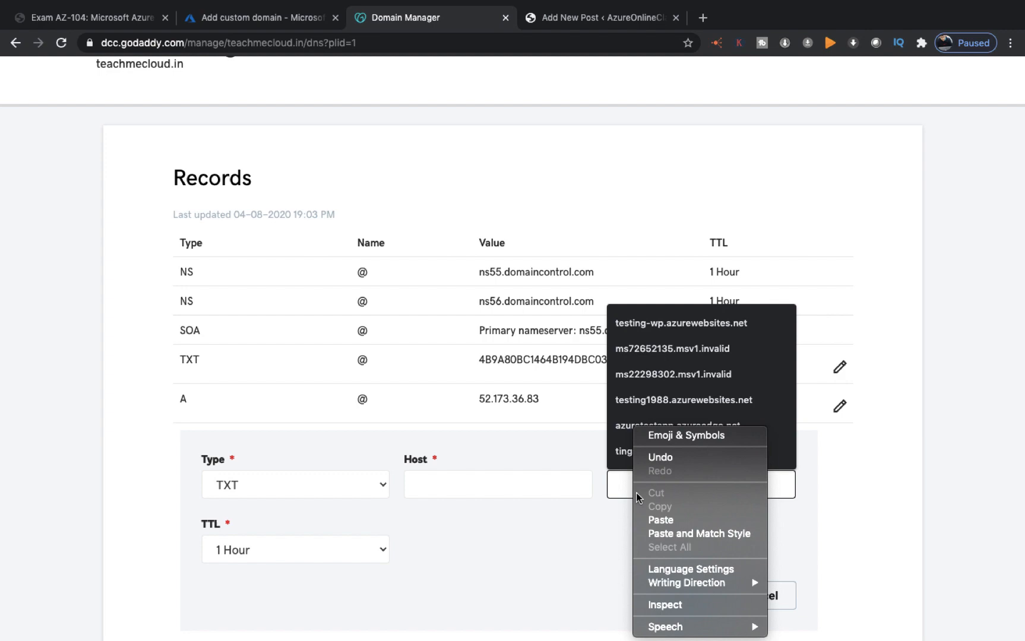
pyautogui.click(660, 520)
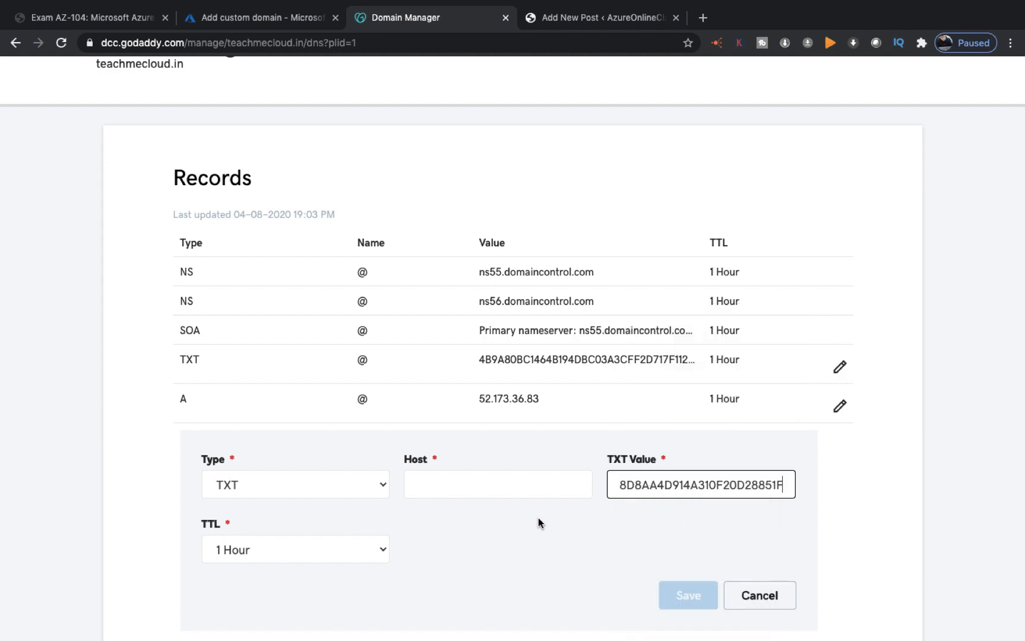
# Step: Set the record's host to asuid with a custom 3600-second TTL and save it
pyautogui.click(249, 20)
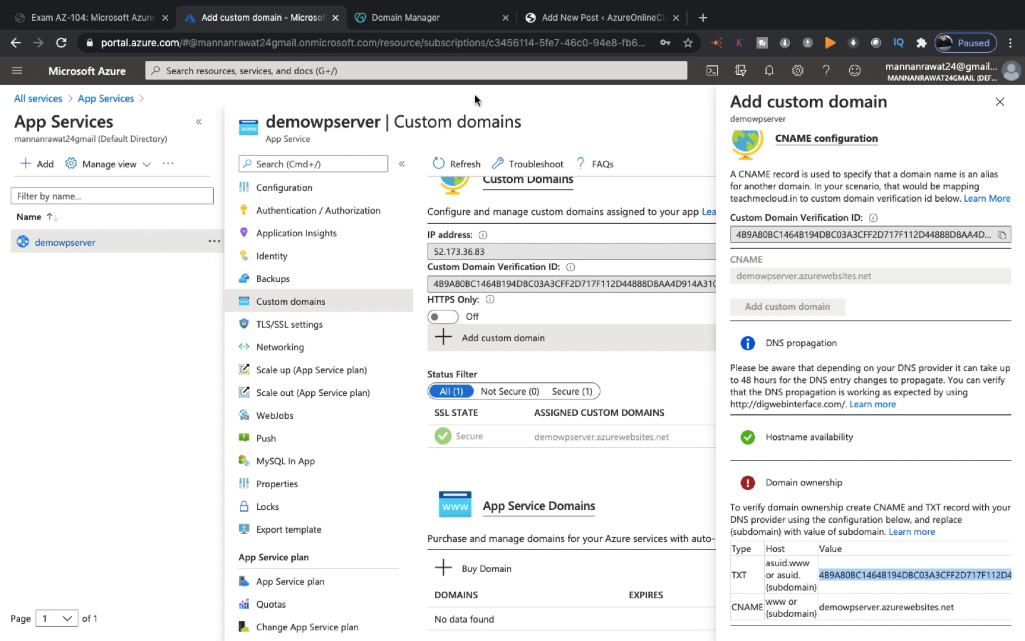
pyautogui.click(427, 19)
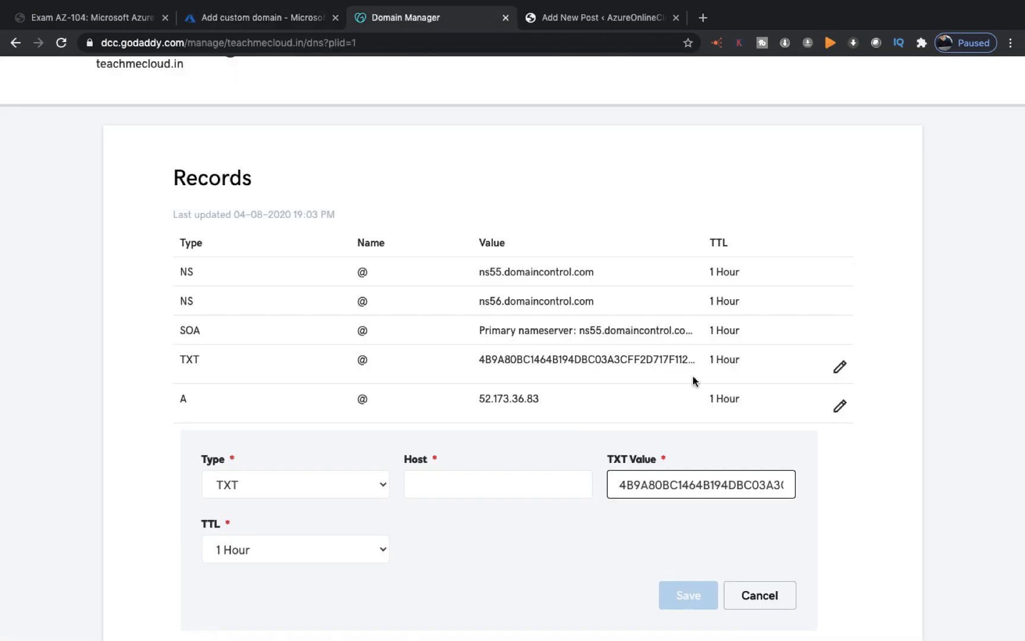
pyautogui.click(478, 488)
pyautogui.write('asui')
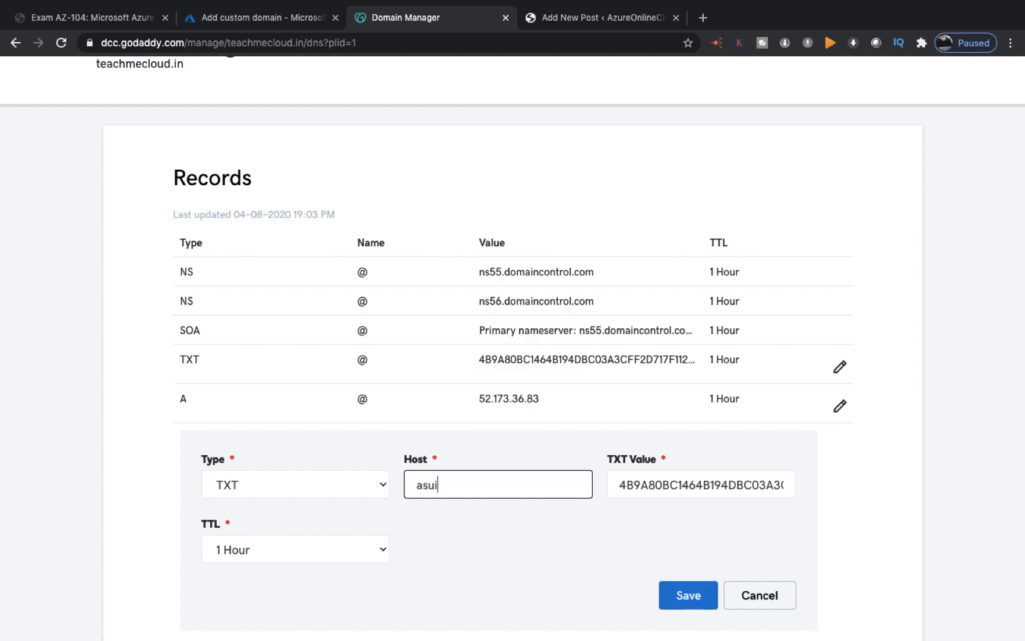
pyautogui.write('d')
pyautogui.click(355, 556)
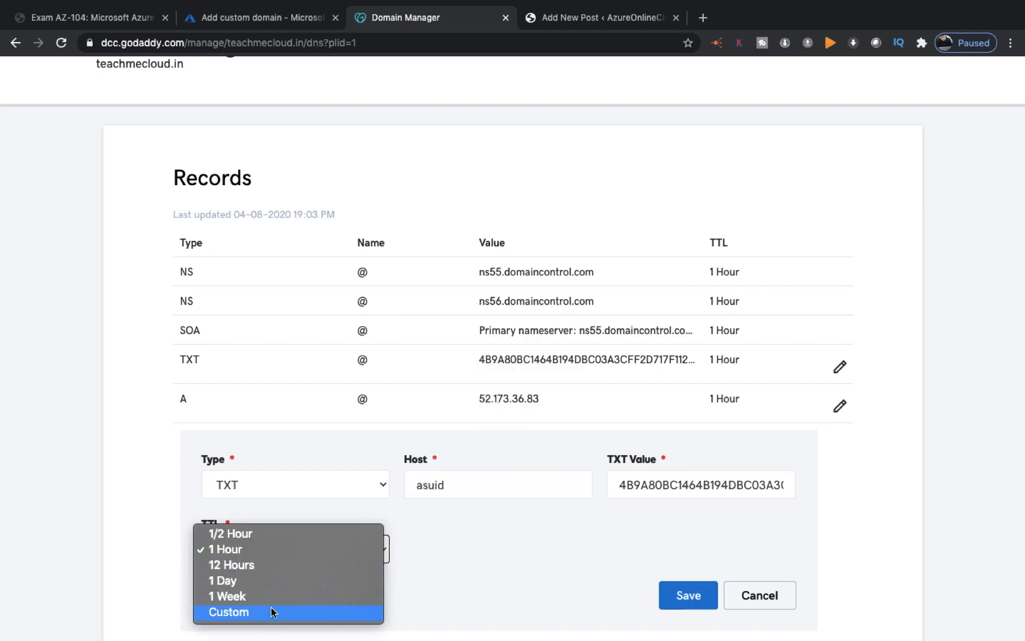
pyautogui.click(271, 612)
pyautogui.click(699, 597)
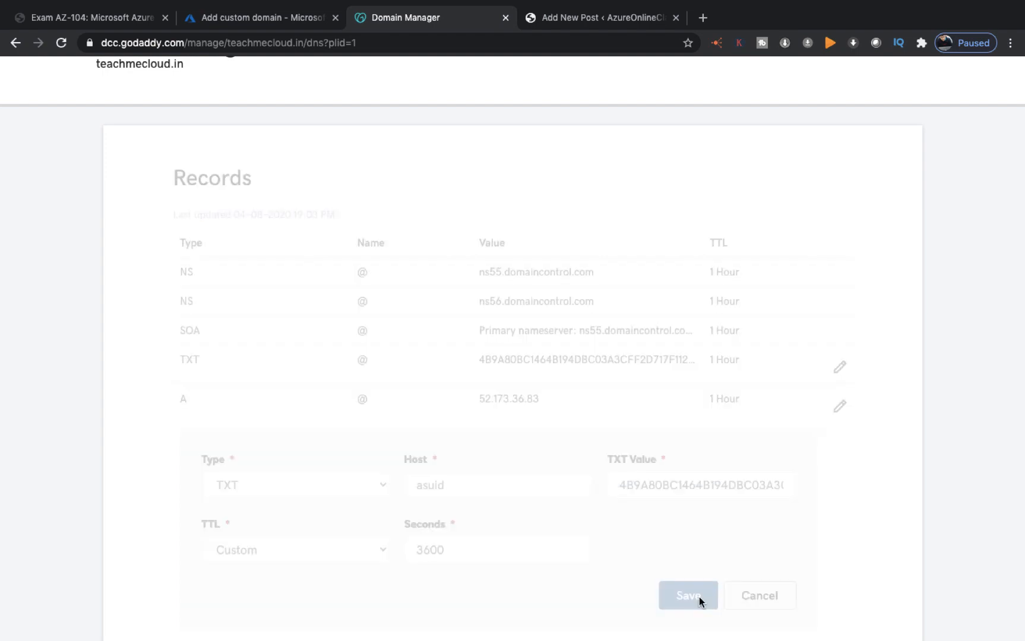
pyautogui.hotkey('ctrl', 'Left')
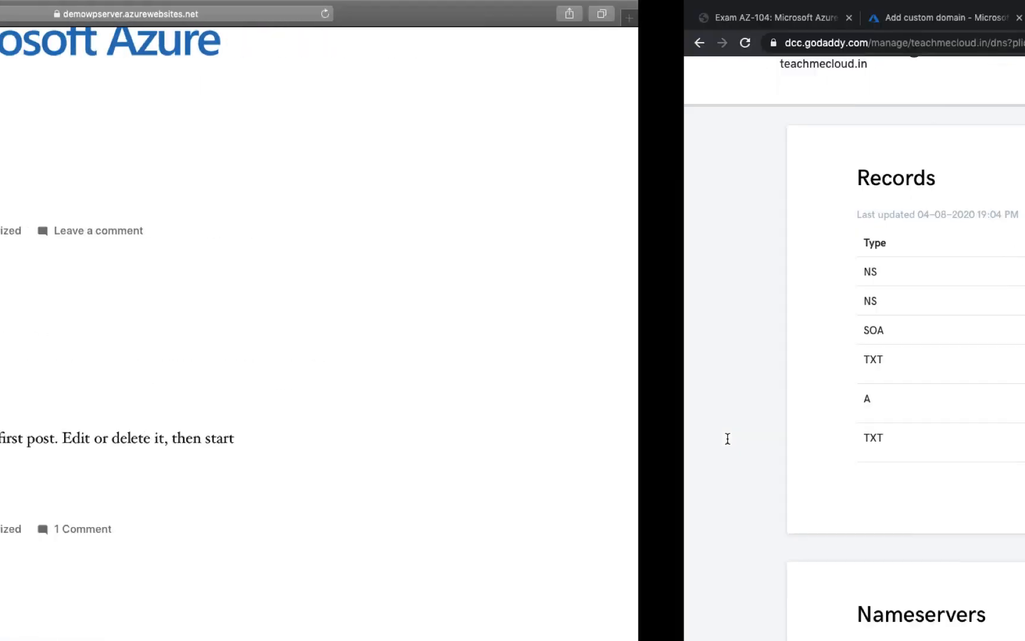
pyautogui.hotkey('ctrl', 'Right')
# Step: Copy demowpserver.azurewebsites.net from the CNAME www row in the Domain ownership table
pyautogui.click(246, 18)
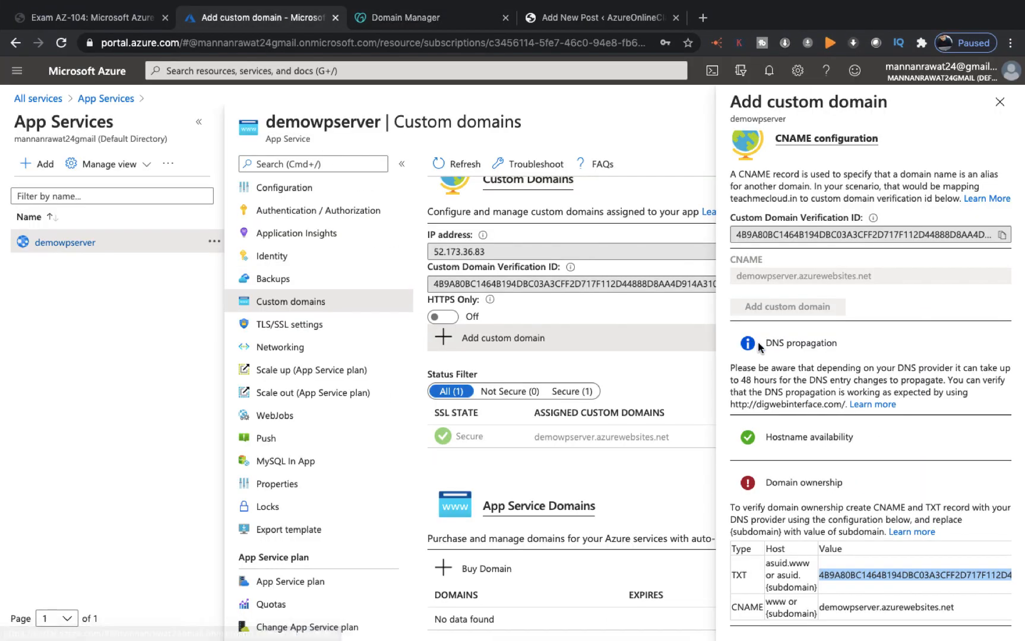
pyautogui.click(751, 608)
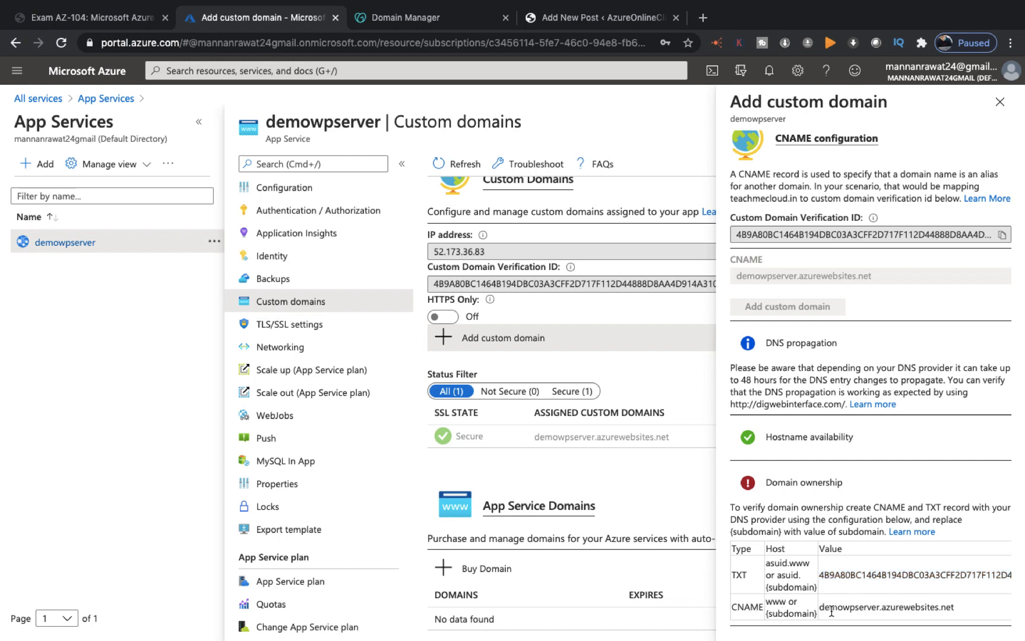
pyautogui.doubleClick(857, 609)
pyautogui.moveTo(963, 612); pyautogui.dragTo(821, 607)
pyautogui.rightClick(838, 607)
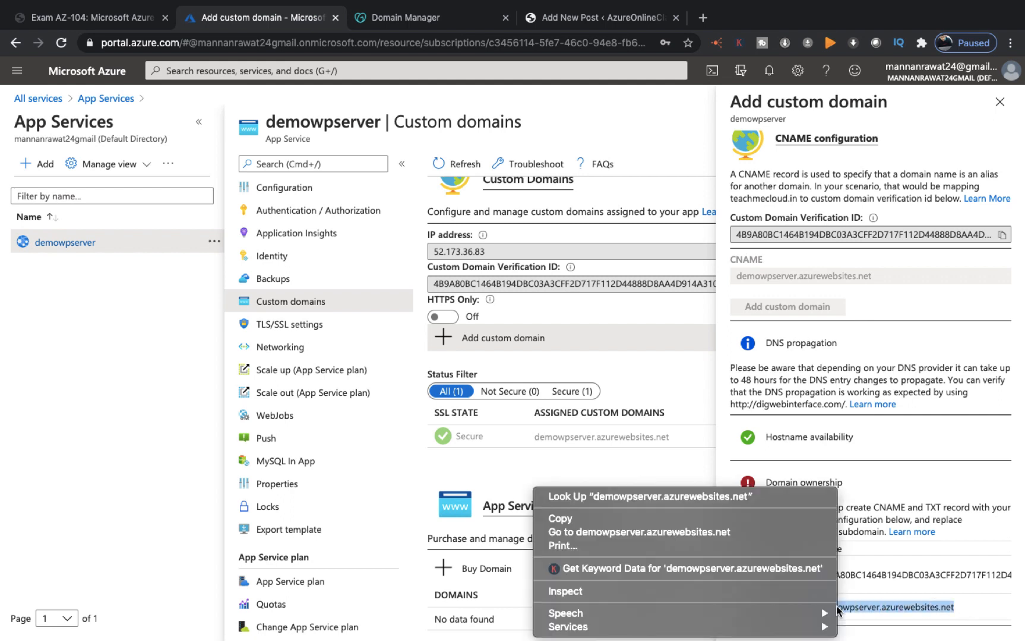
pyautogui.click(561, 519)
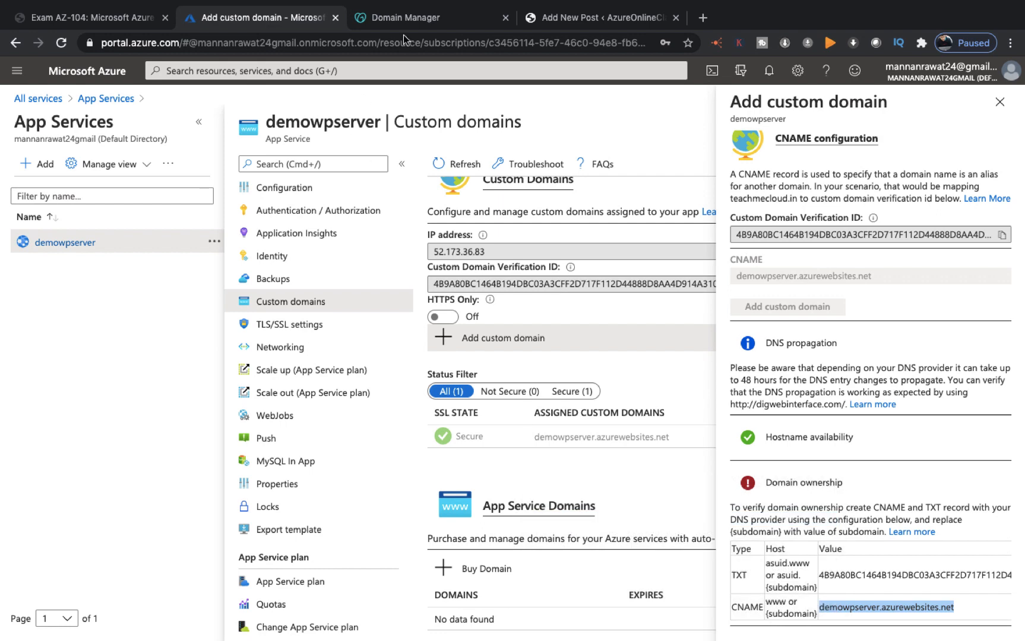
pyautogui.click(421, 19)
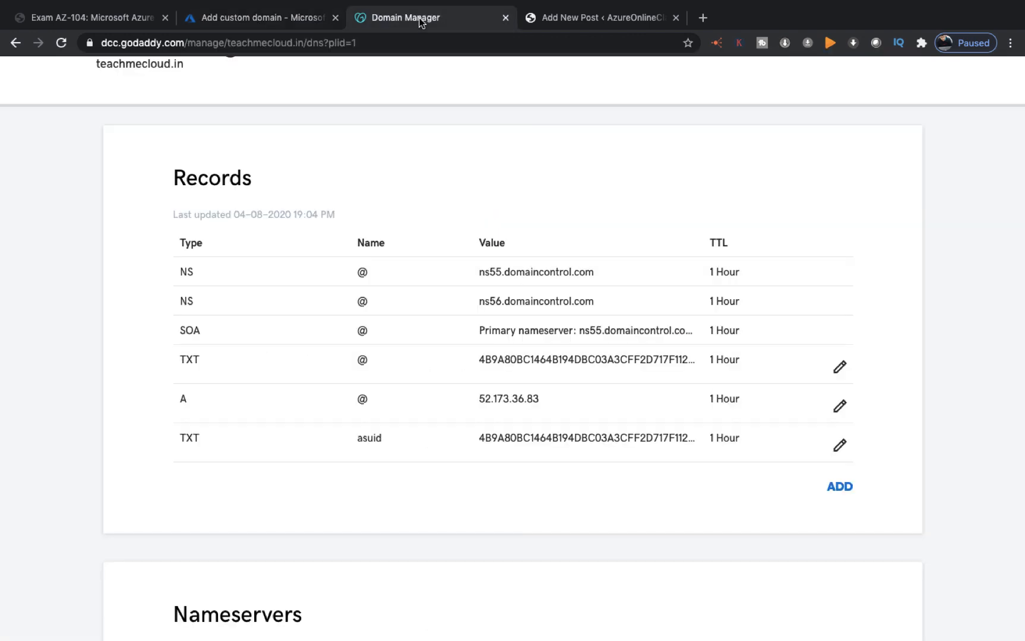
# Step: Create a CNAME record with host www pointing to demowpserver.azurewebsites.net
pyautogui.click(843, 484)
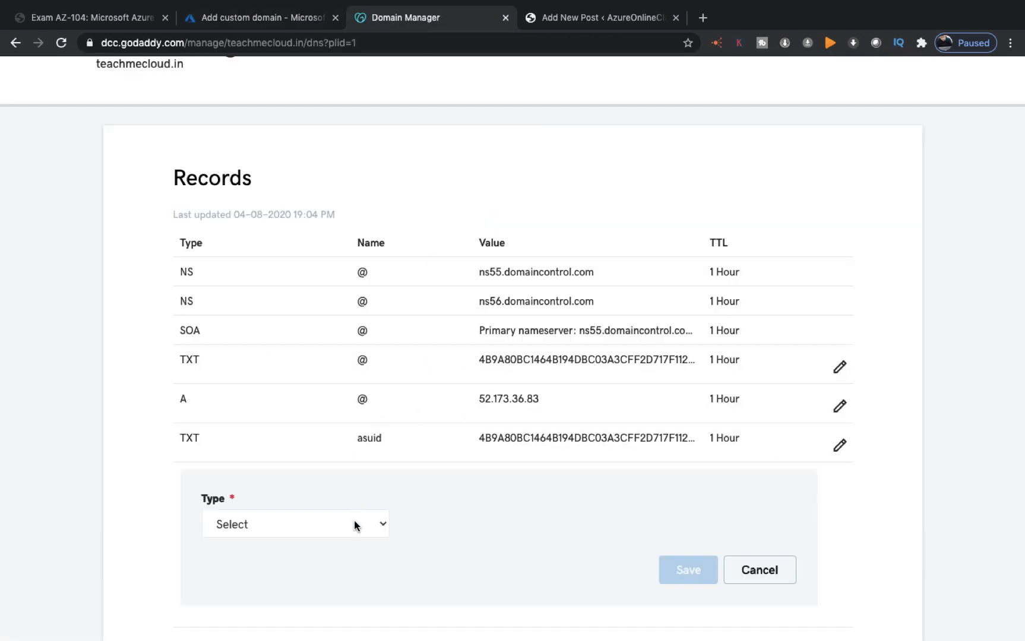
pyautogui.click(336, 524)
pyautogui.click(238, 572)
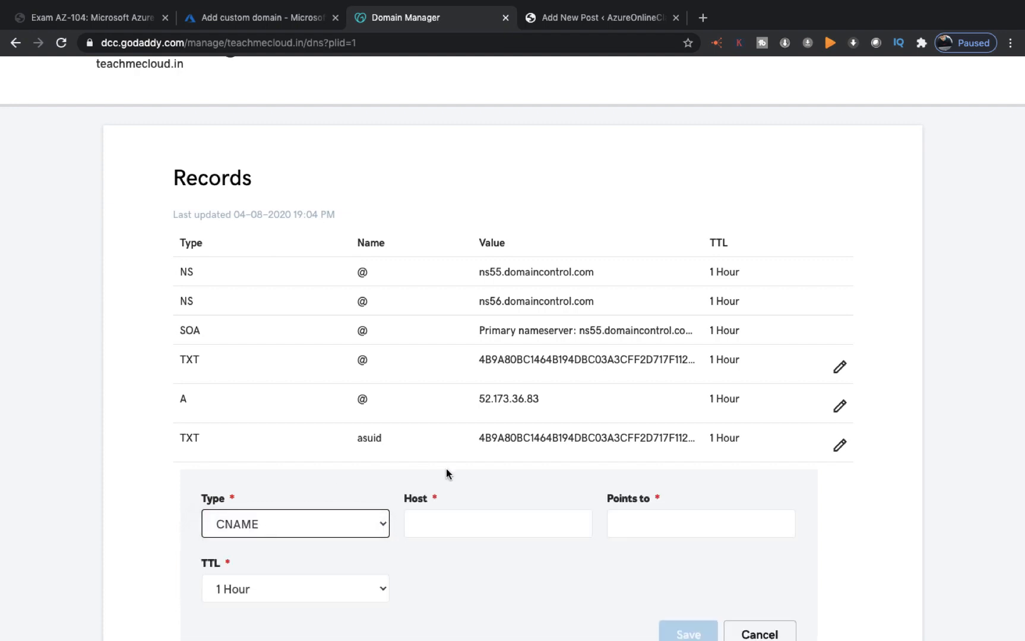
pyautogui.click(475, 520)
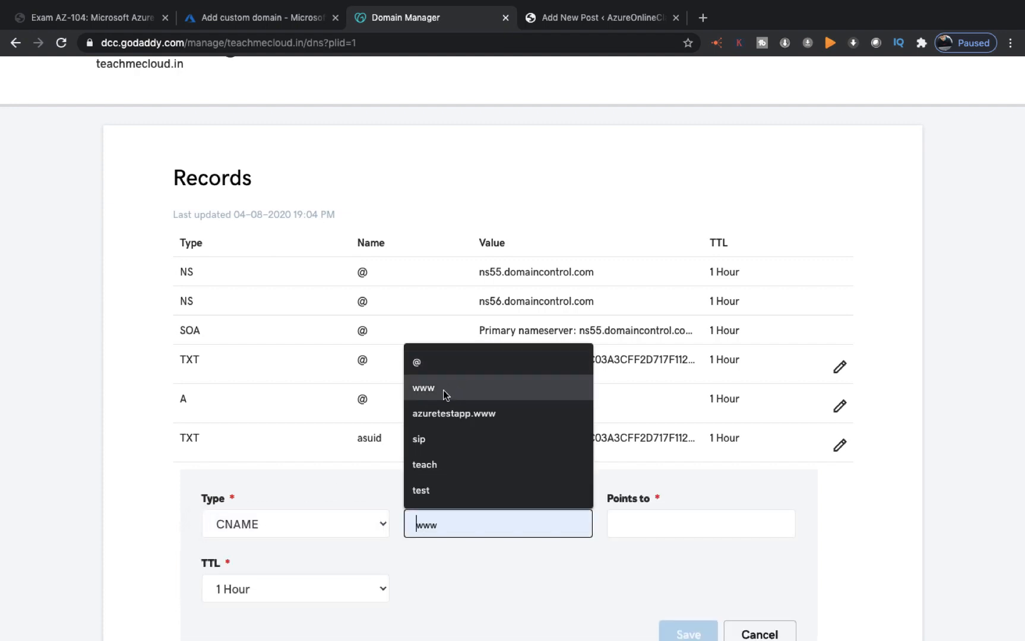
pyautogui.click(447, 395)
pyautogui.rightClick(624, 525)
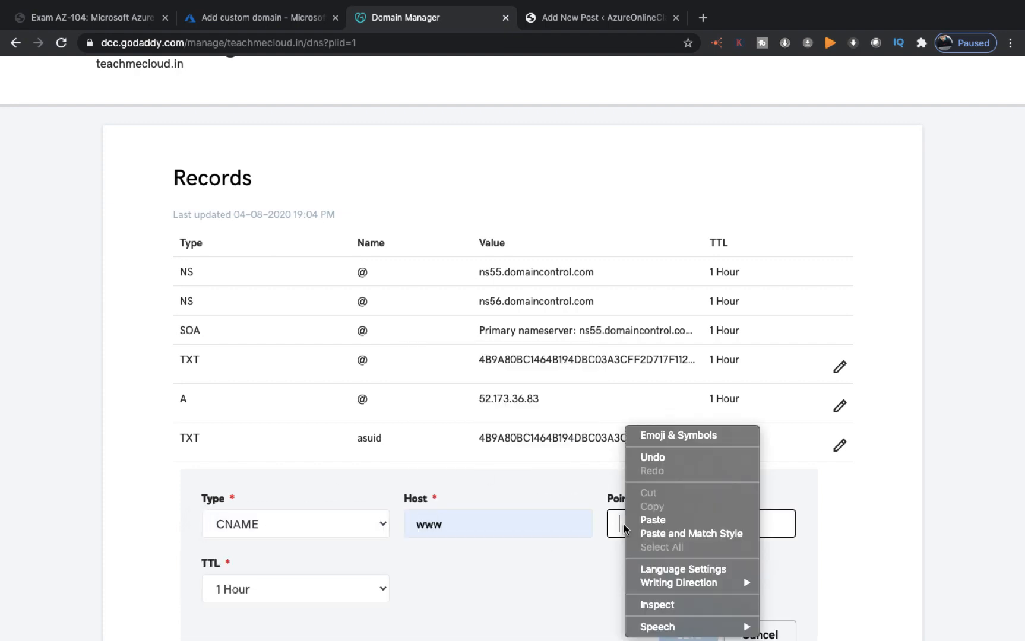
pyautogui.click(644, 518)
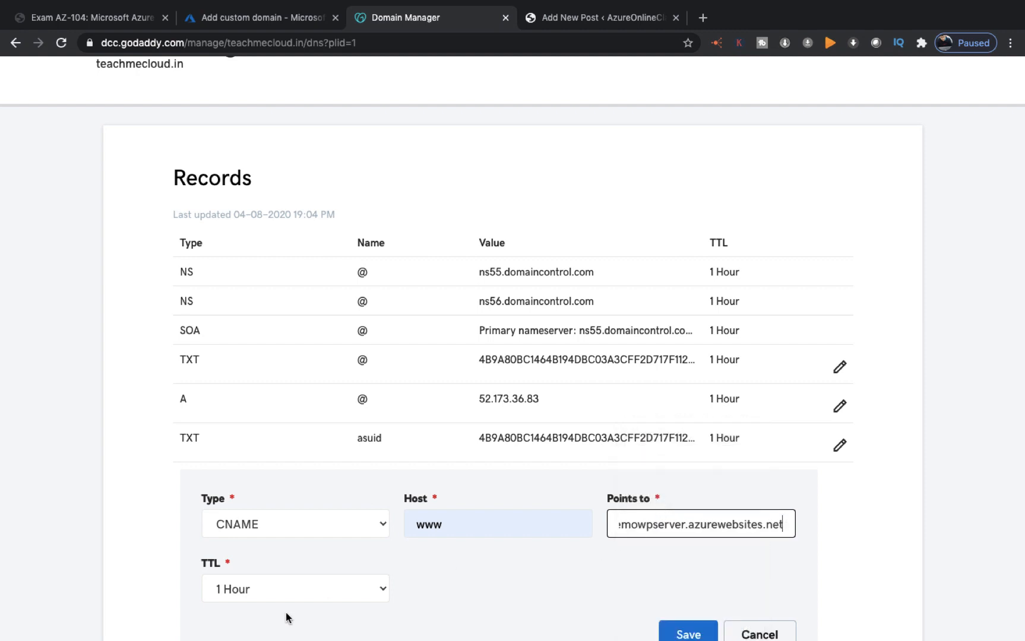
# Step: Set the CNAME record's TTL to 1 Hour, save it, and return to Azure
pyautogui.click(306, 588)
pyautogui.click(248, 618)
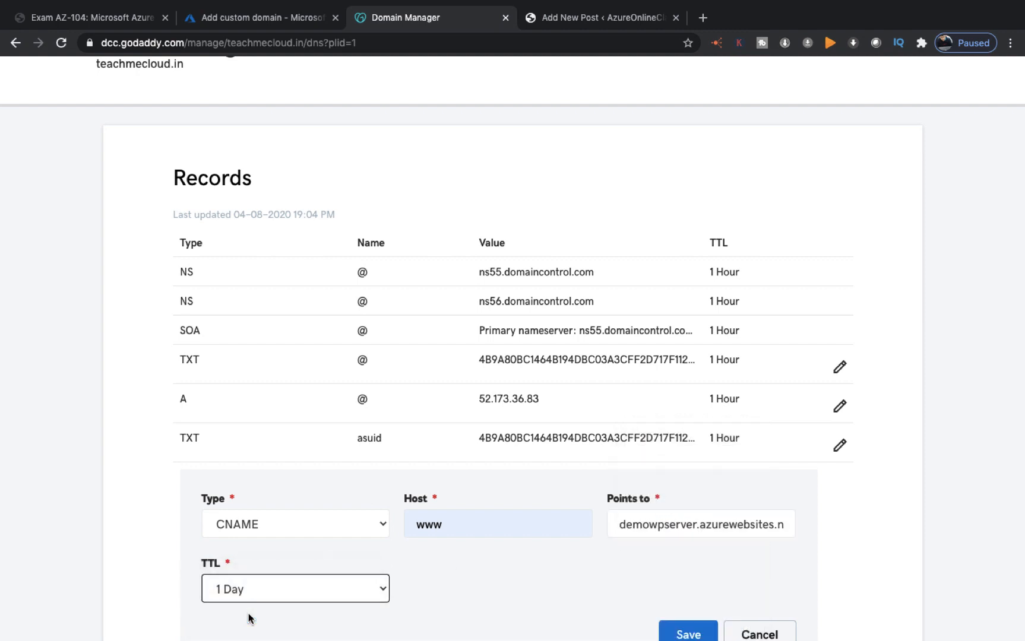
pyautogui.scroll(-3, 249, 616)
pyautogui.click(318, 486)
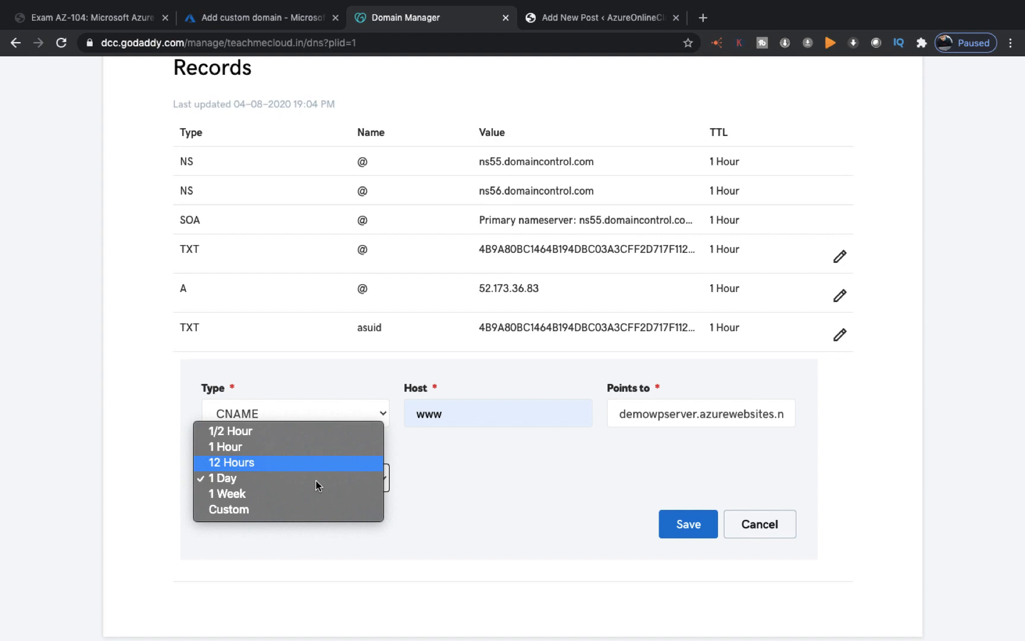
pyautogui.click(265, 510)
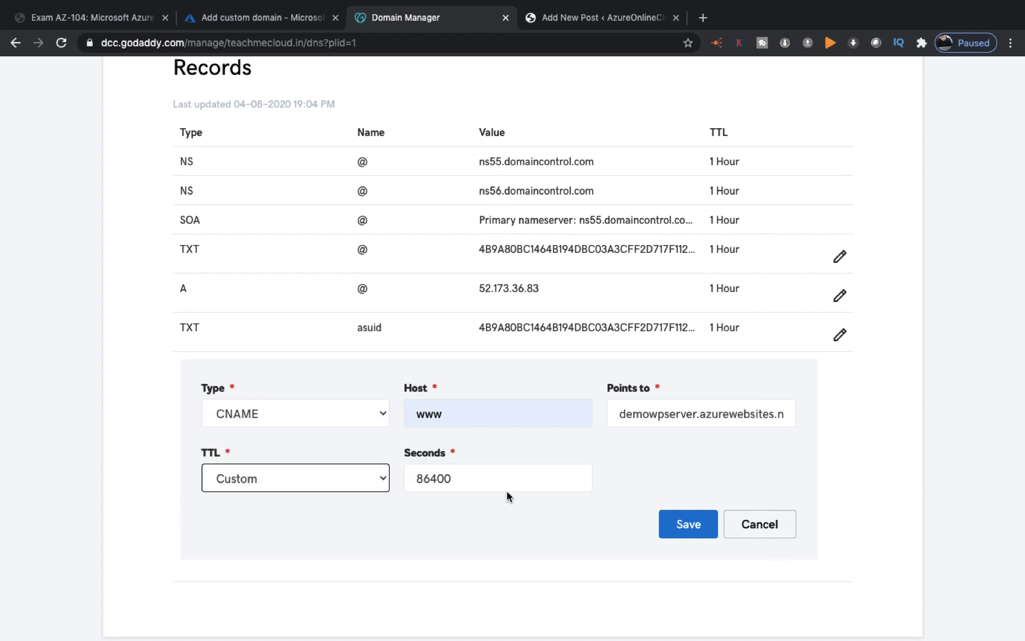
pyautogui.click(252, 21)
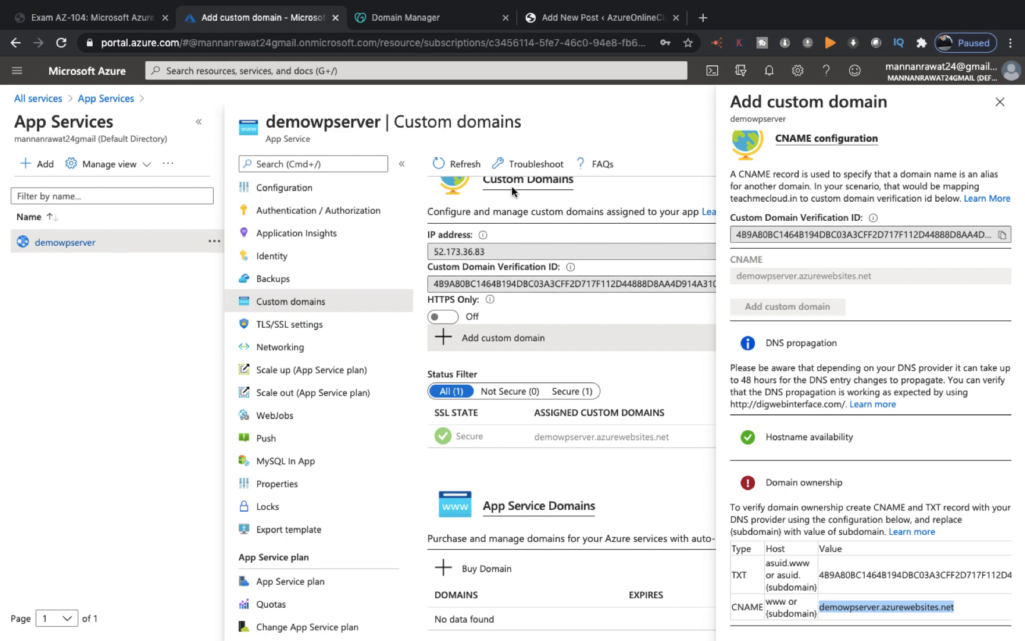
pyautogui.click(424, 23)
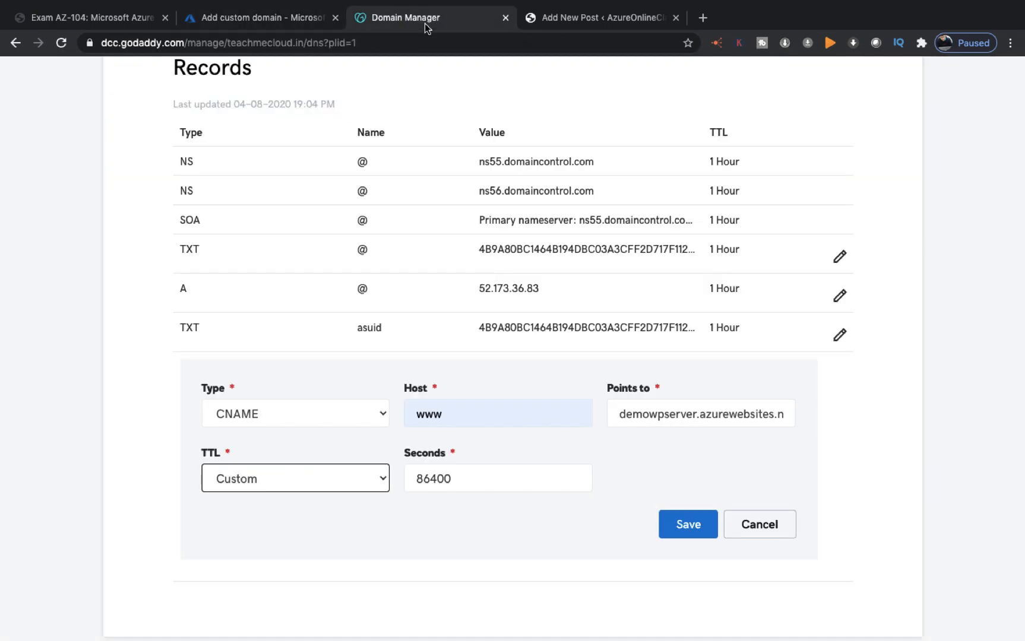
pyautogui.click(383, 475)
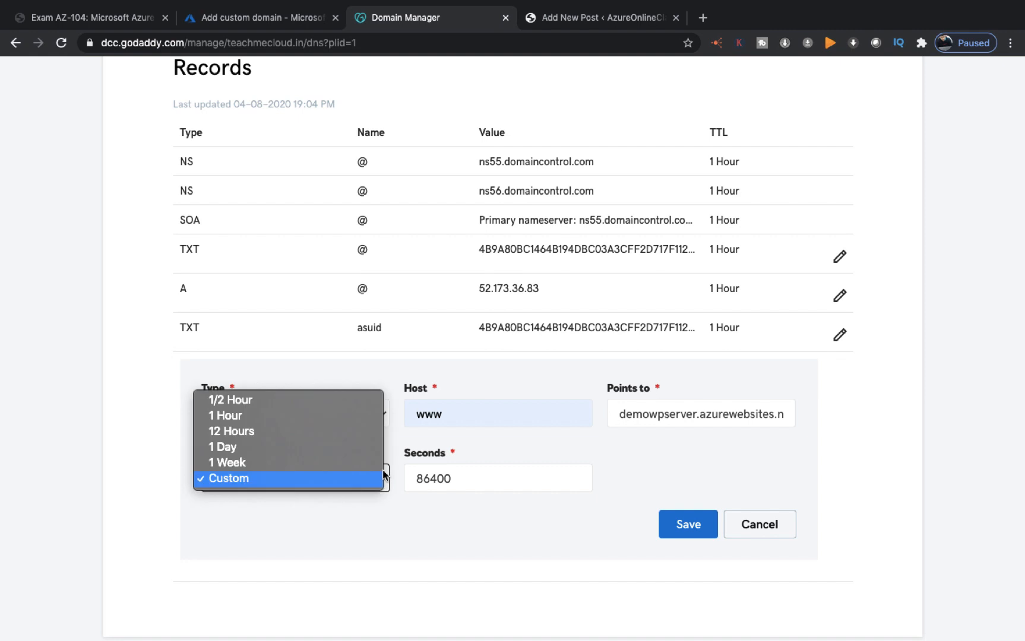
pyautogui.click(317, 417)
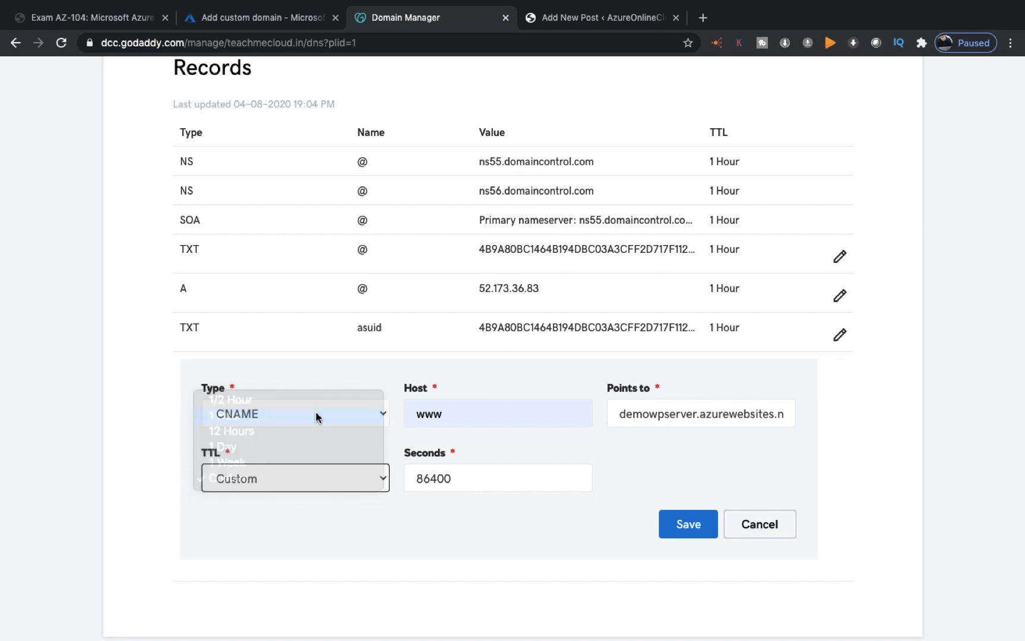
pyautogui.click(697, 525)
pyautogui.scroll(2, 697, 526)
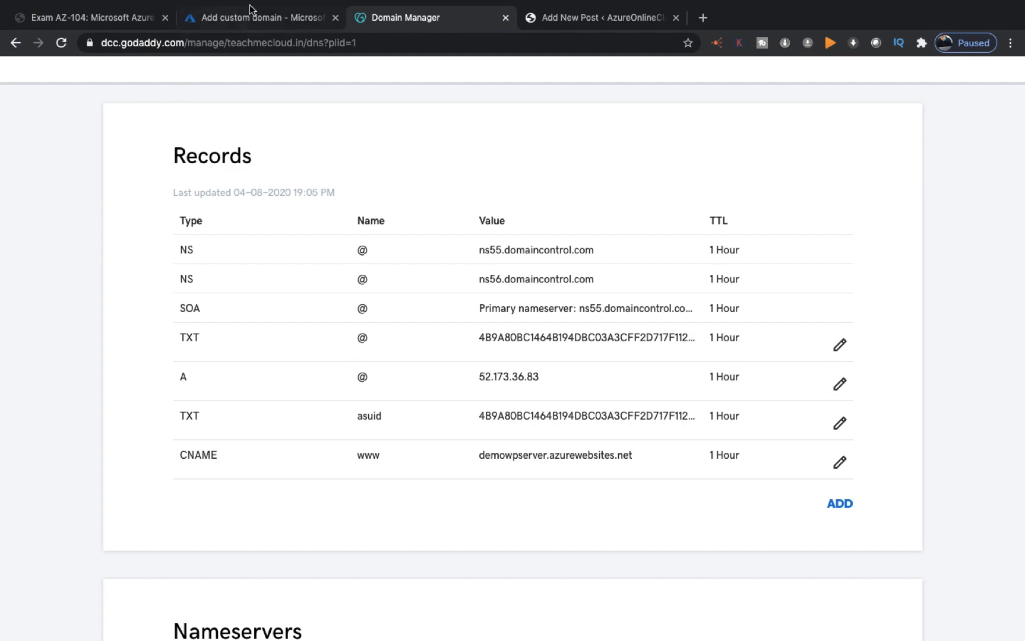
pyautogui.click(266, 17)
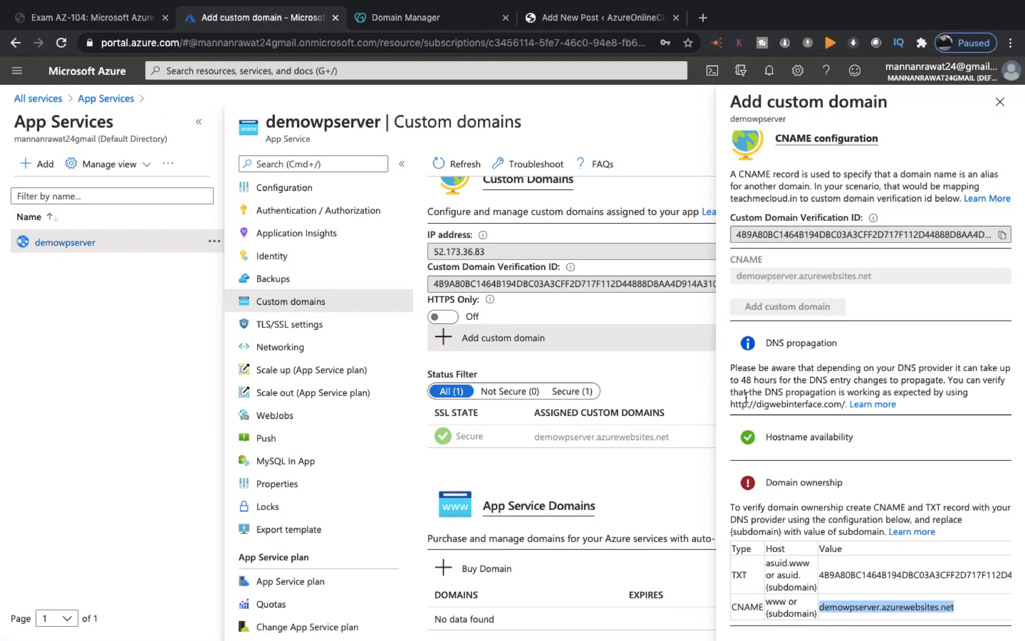
# Step: Validate teachmecloud.in with the A record hostname type and add it to demowpserver's custom domains
pyautogui.scroll(4, 926, 362)
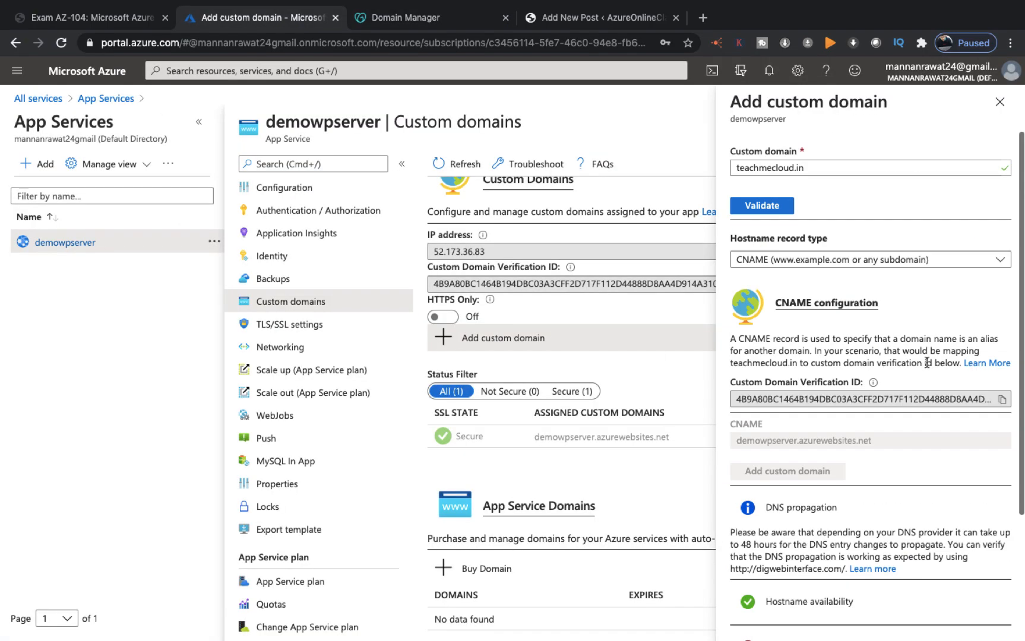
pyautogui.click(751, 208)
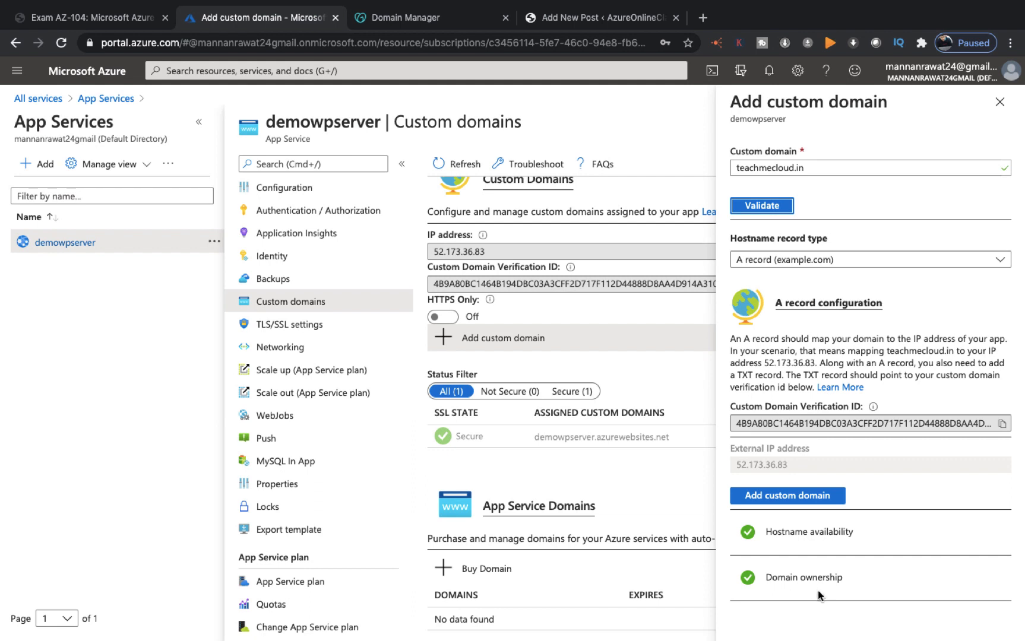
pyautogui.click(763, 206)
pyautogui.click(799, 499)
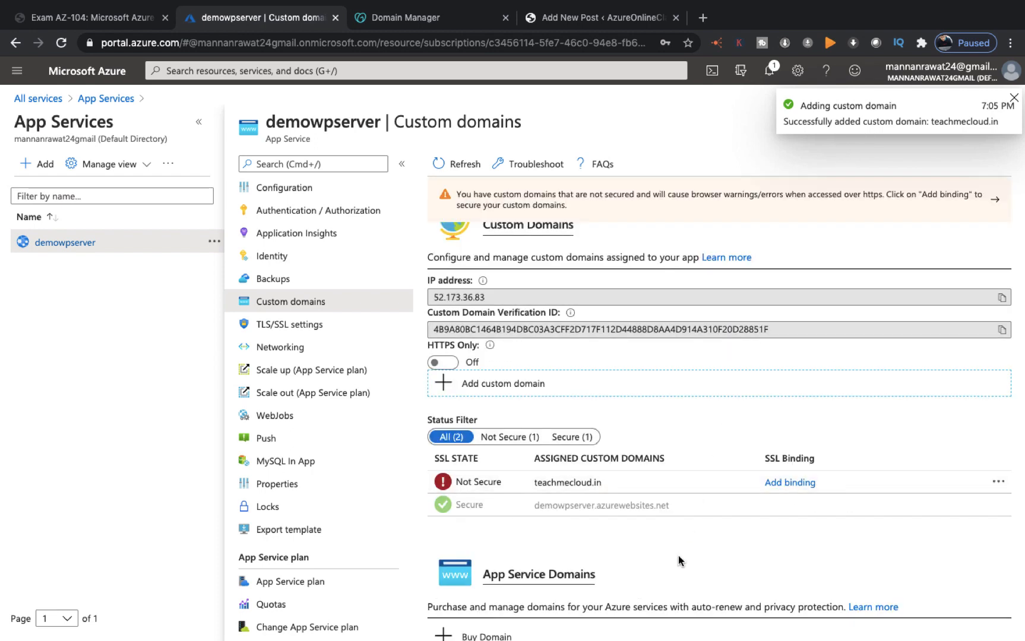
# Step: Dismiss the domain-added notification, refresh the Custom domains list, and switch to the desktop
pyautogui.scroll(-1, 679, 555)
pyautogui.scroll(2, 679, 555)
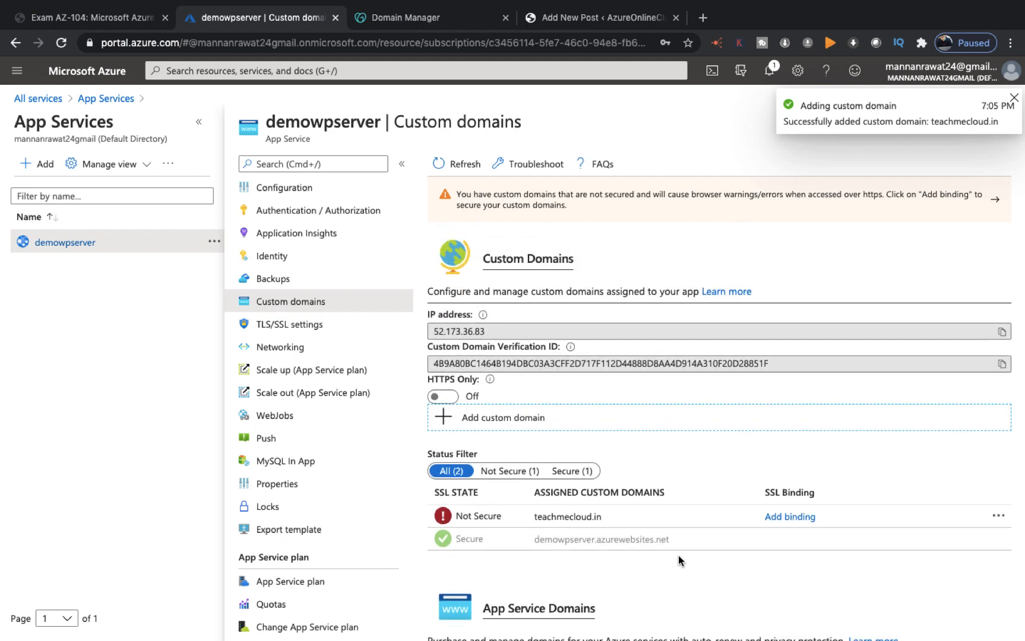
pyautogui.click(1014, 97)
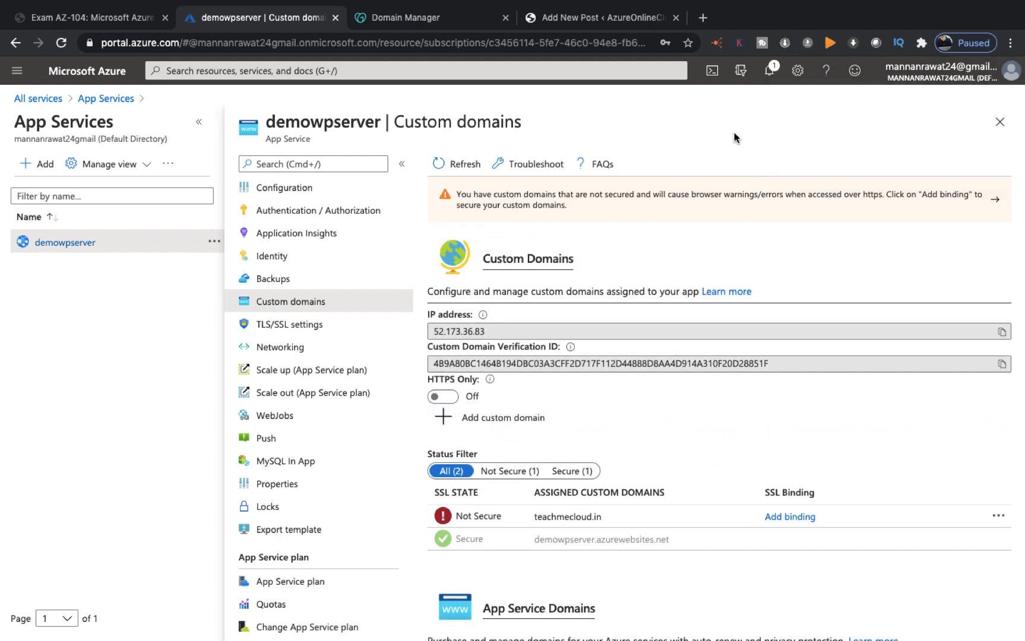
pyautogui.click(450, 165)
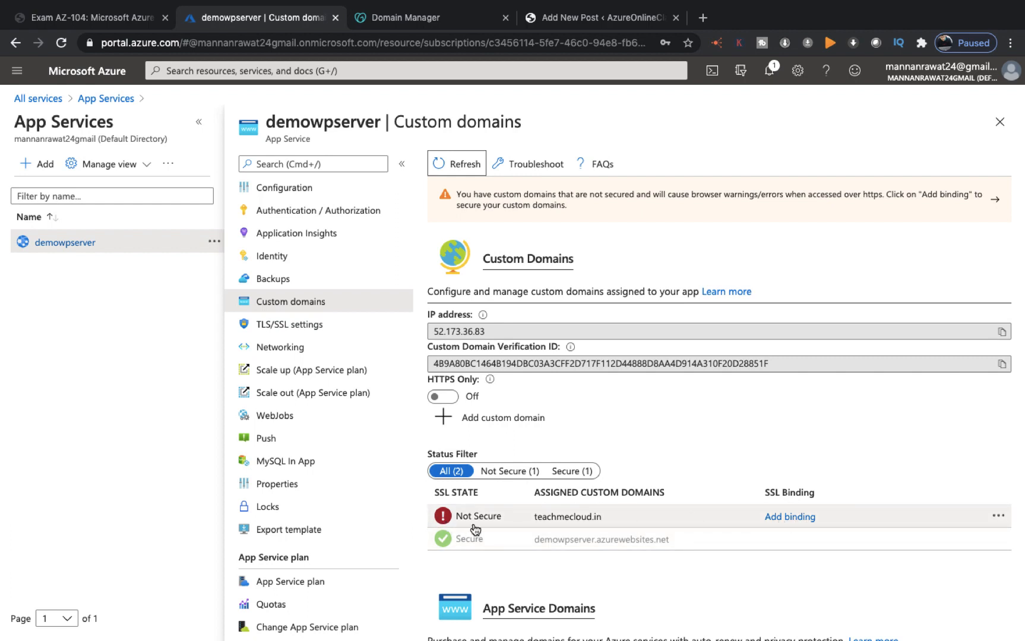
pyautogui.hotkey('ctrl', 'Left')
pyautogui.hotkey('ctrl', 'Left')
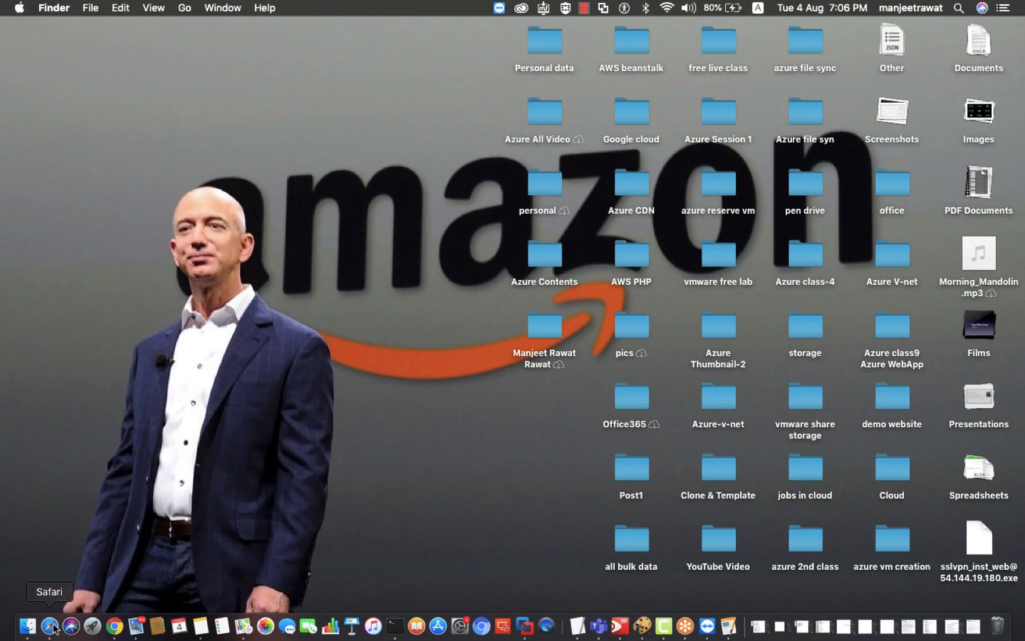
# Step: Load teachmecloud.in in a new Safari tab
pyautogui.click(49, 626)
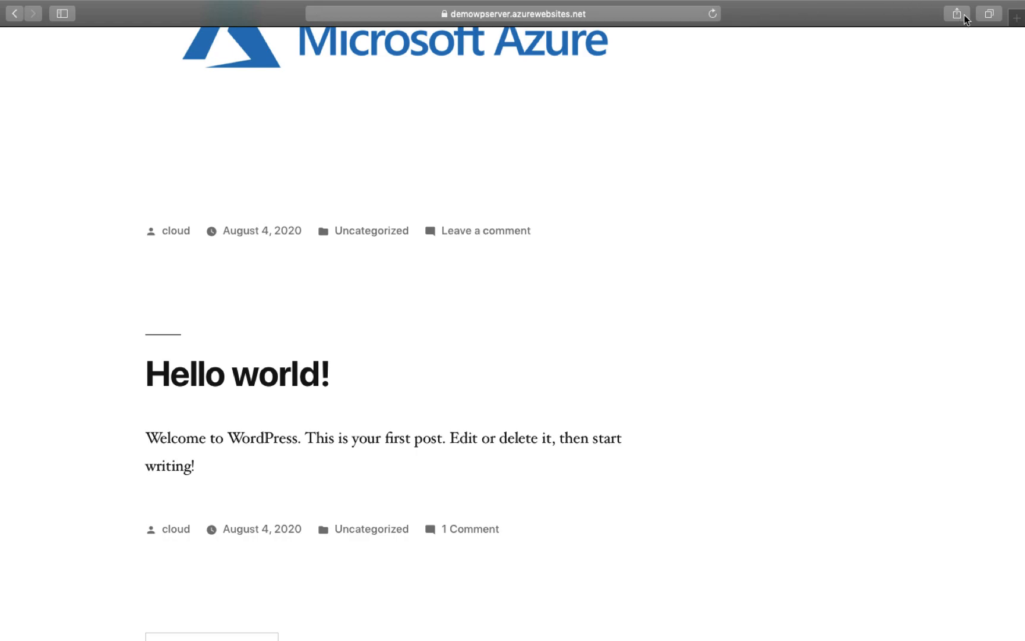
pyautogui.click(1021, 19)
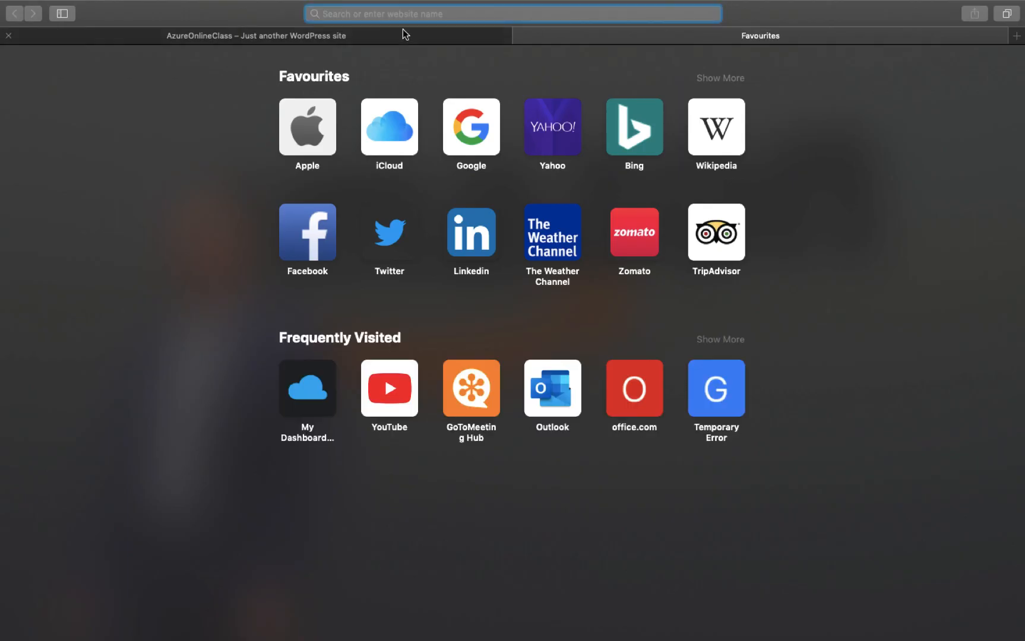
pyautogui.write('teach')
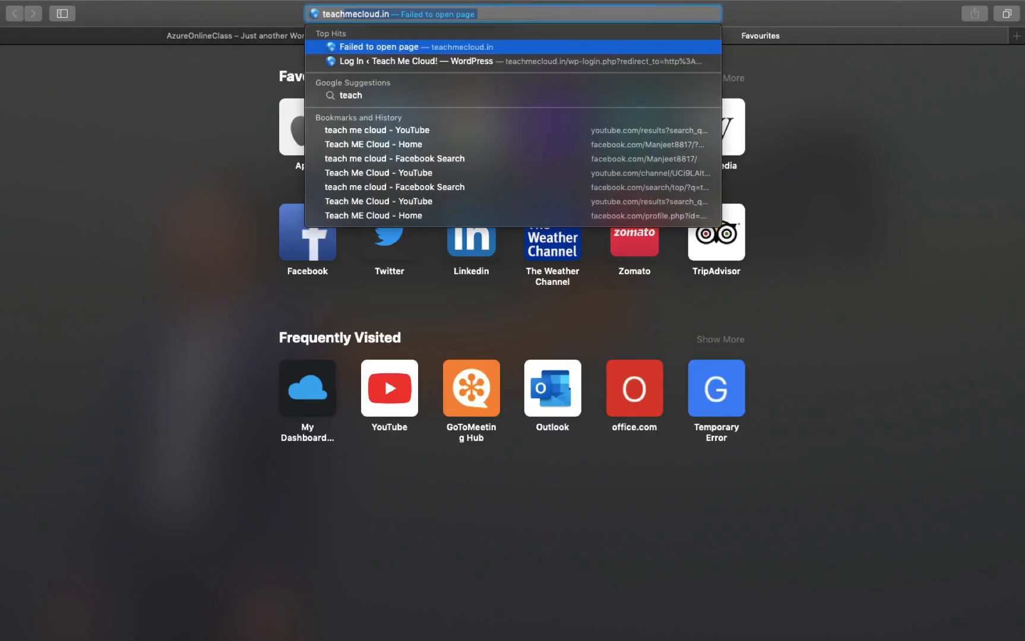
pyautogui.press('Return')
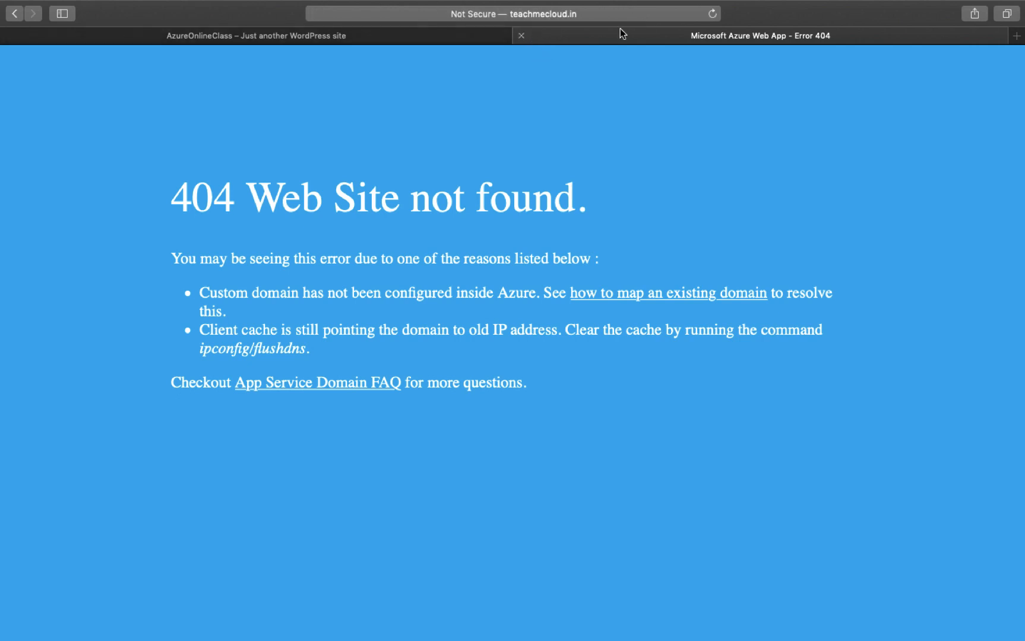
# Step: Reload the 404 Web Site not found page twice, then return to the Azure portal
pyautogui.click(713, 14)
pyautogui.click(715, 17)
pyautogui.hotkey('ctrl', 'Right')
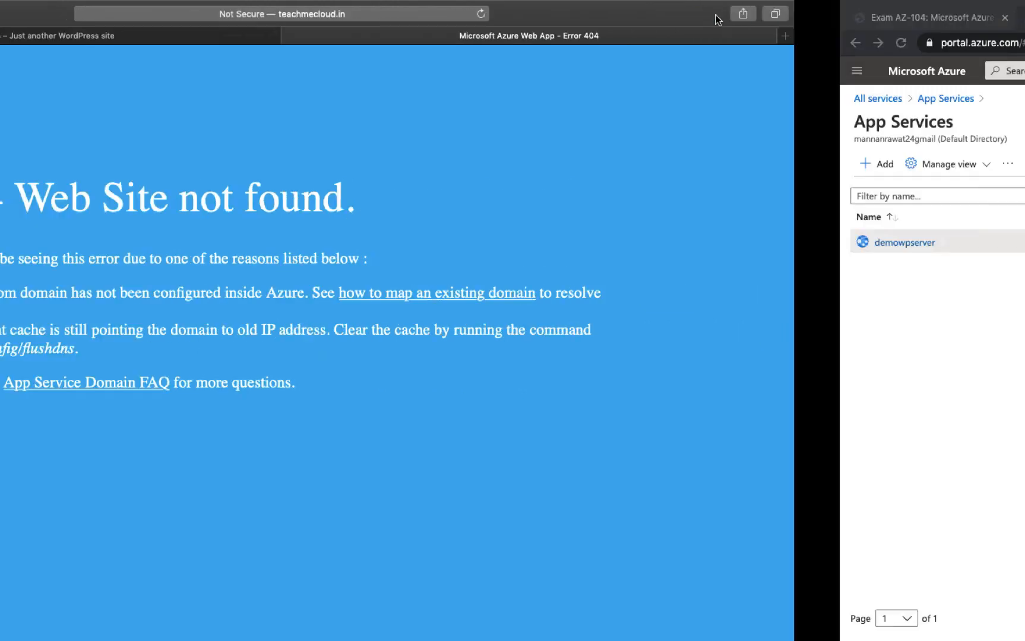
pyautogui.scroll(5, 309, 219)
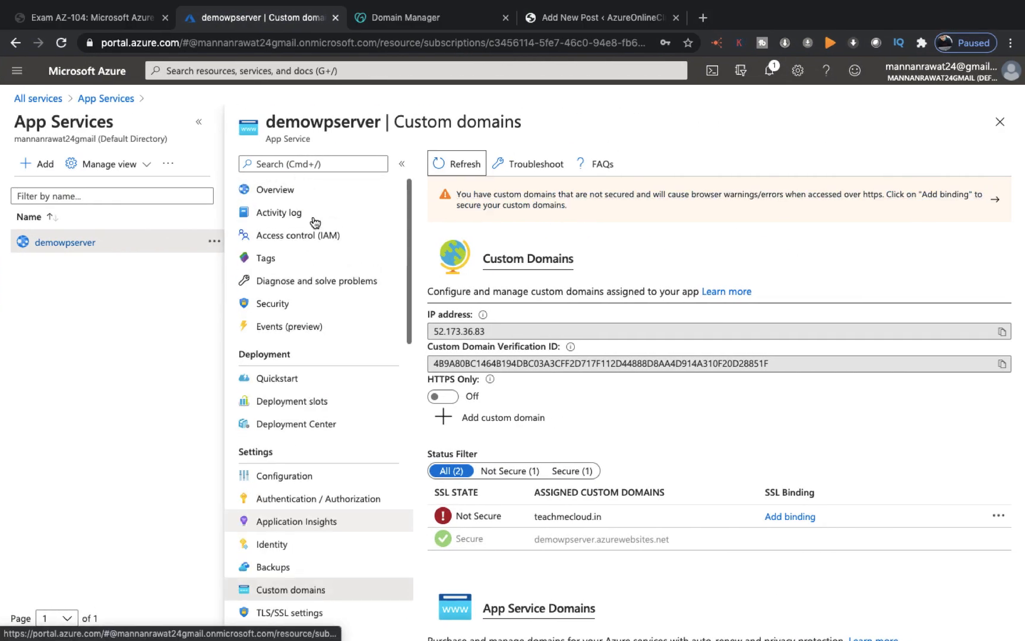
pyautogui.click(275, 191)
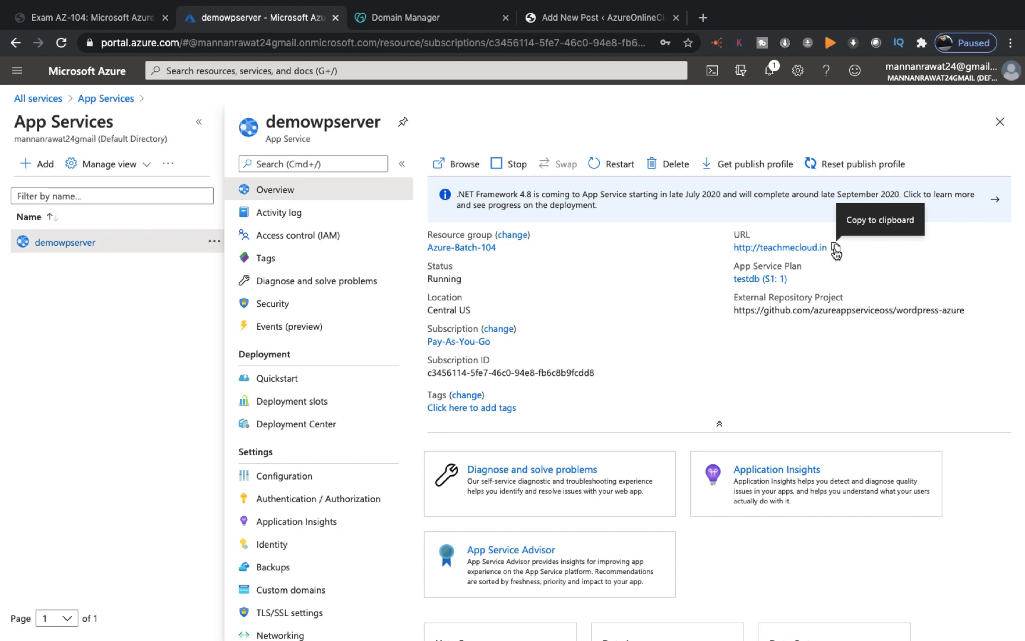
pyautogui.click(836, 250)
pyautogui.click(702, 17)
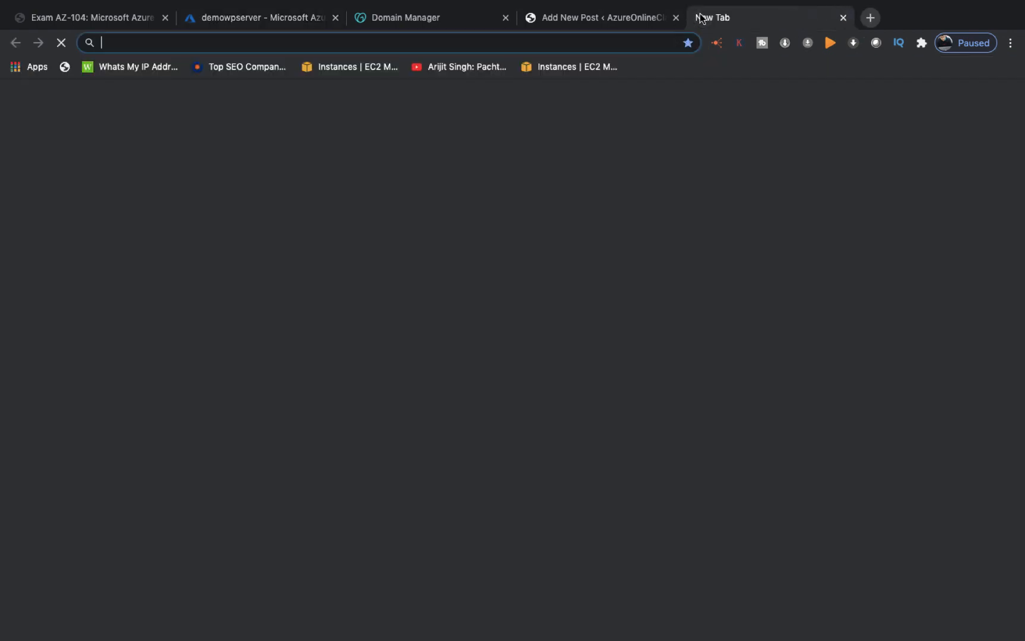
# Step: Paste and load teachmecloud.in, confirm the AzureOnlineClass site appears, and select the address
pyautogui.press('super+v')
pyautogui.press('Return')
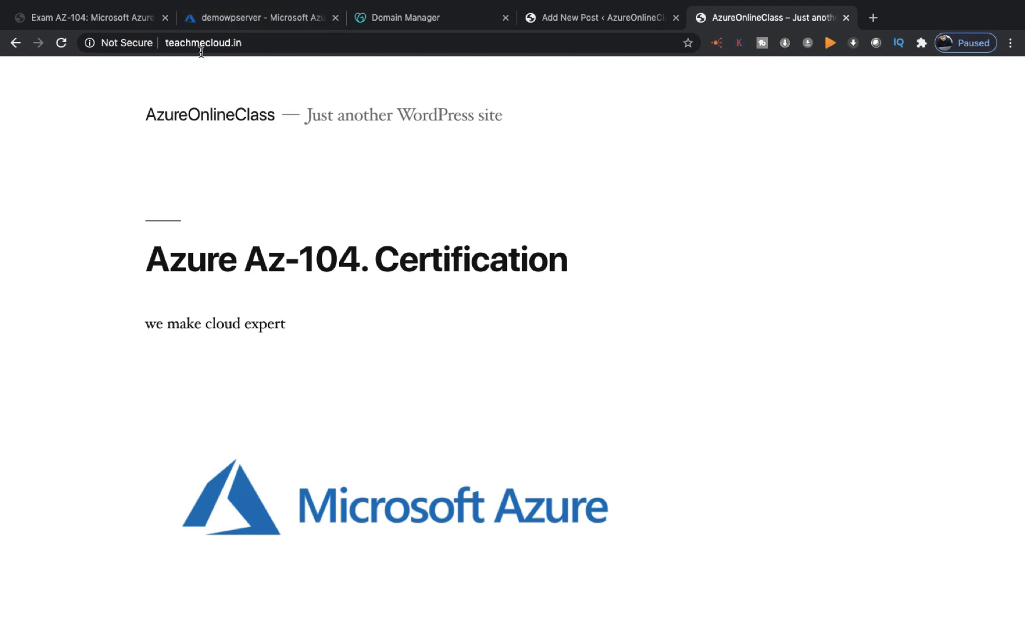
pyautogui.scroll(-5, 232, 315)
pyautogui.scroll(-7, 232, 314)
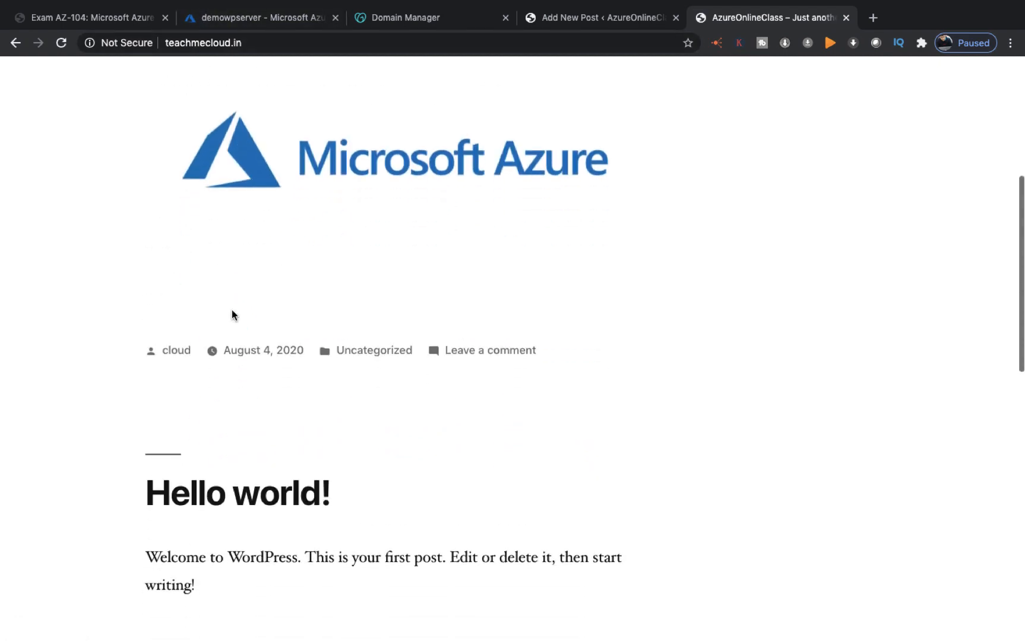
pyautogui.scroll(12, 233, 315)
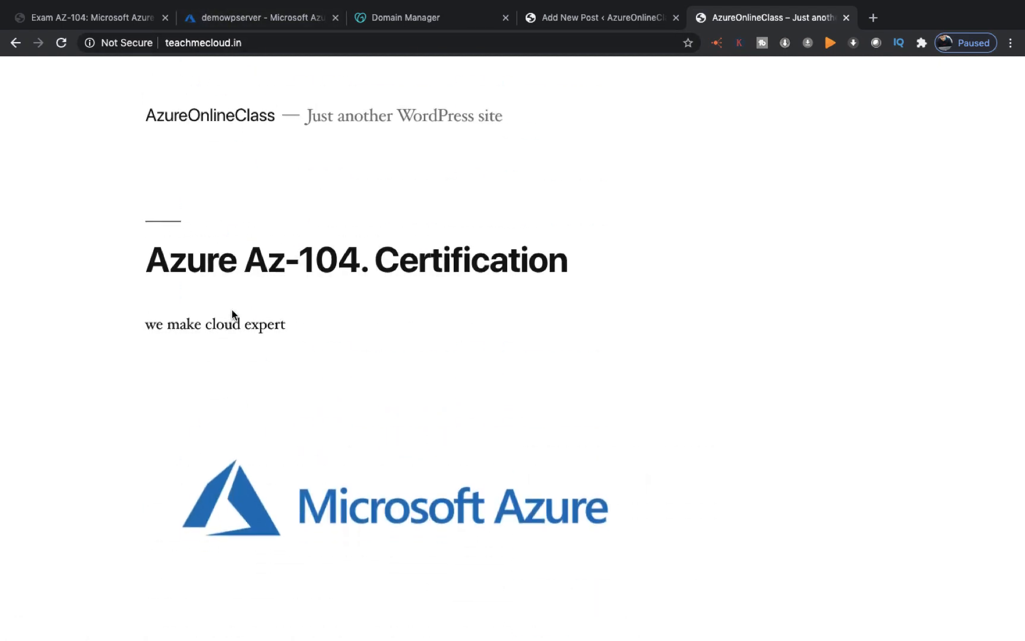
pyautogui.click(224, 43)
pyautogui.moveTo(224, 45); pyautogui.dragTo(154, 32)
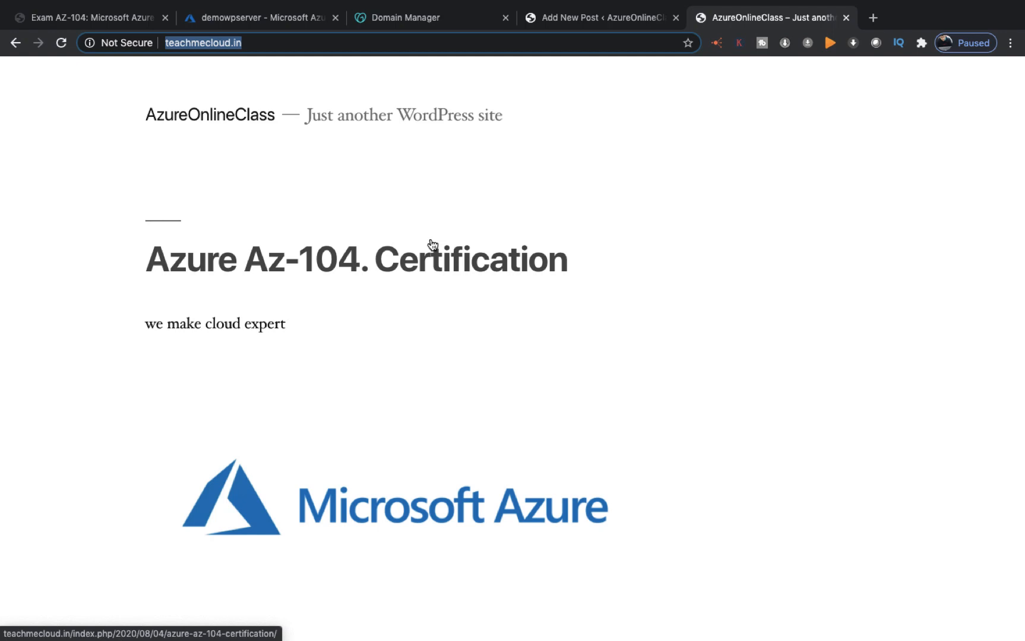
# Step: Scroll through the 'Azure Az-104. Certification' post, then go to the desktop and open the recorder's options
pyautogui.scroll(-10, 432, 244)
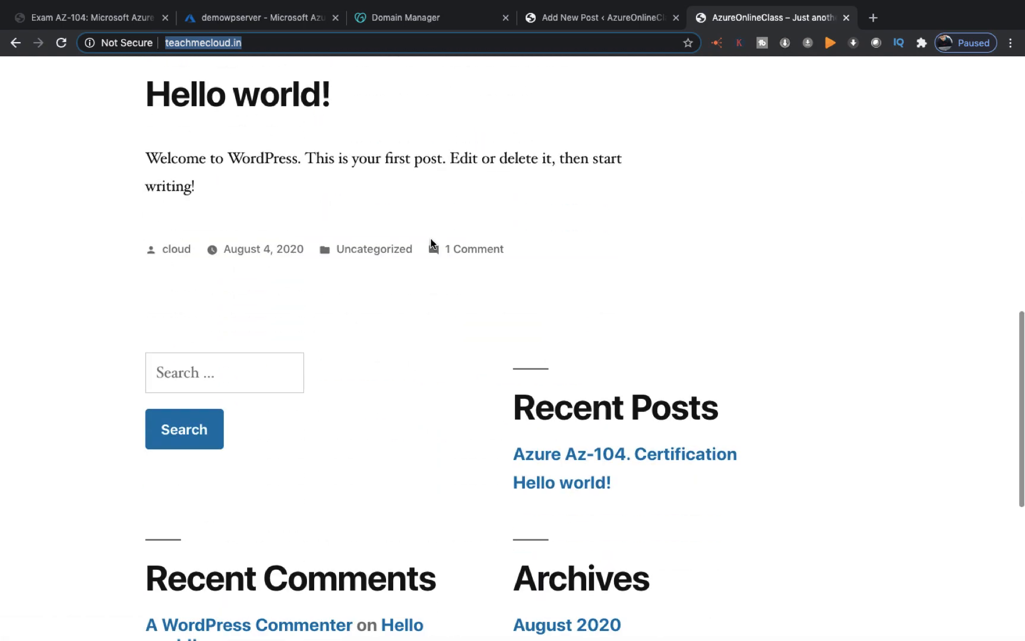
pyautogui.scroll(7, 432, 244)
pyautogui.scroll(-3, 433, 244)
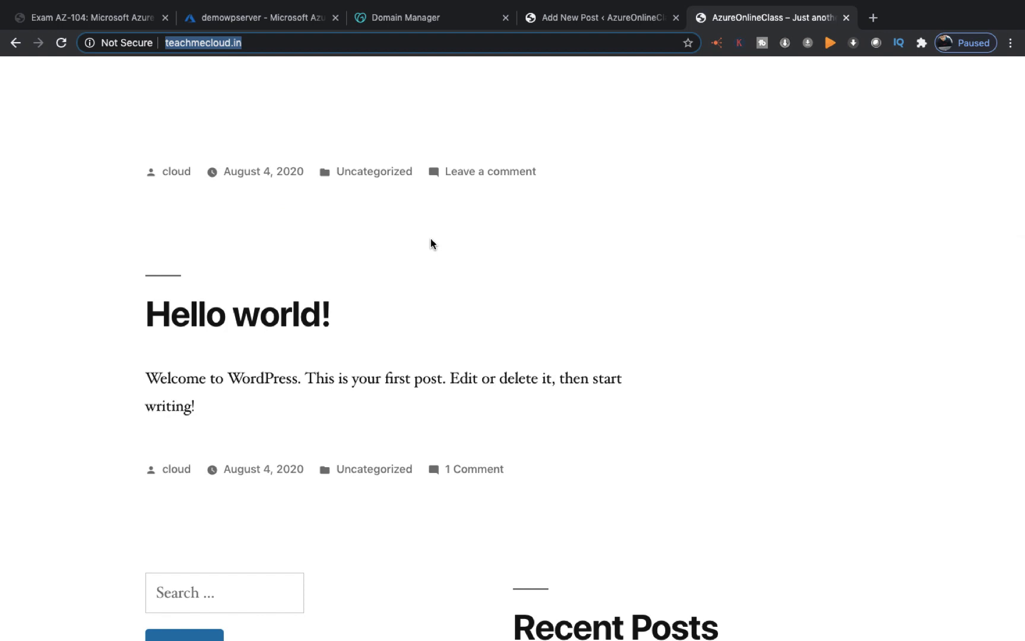
pyautogui.scroll(8, 432, 244)
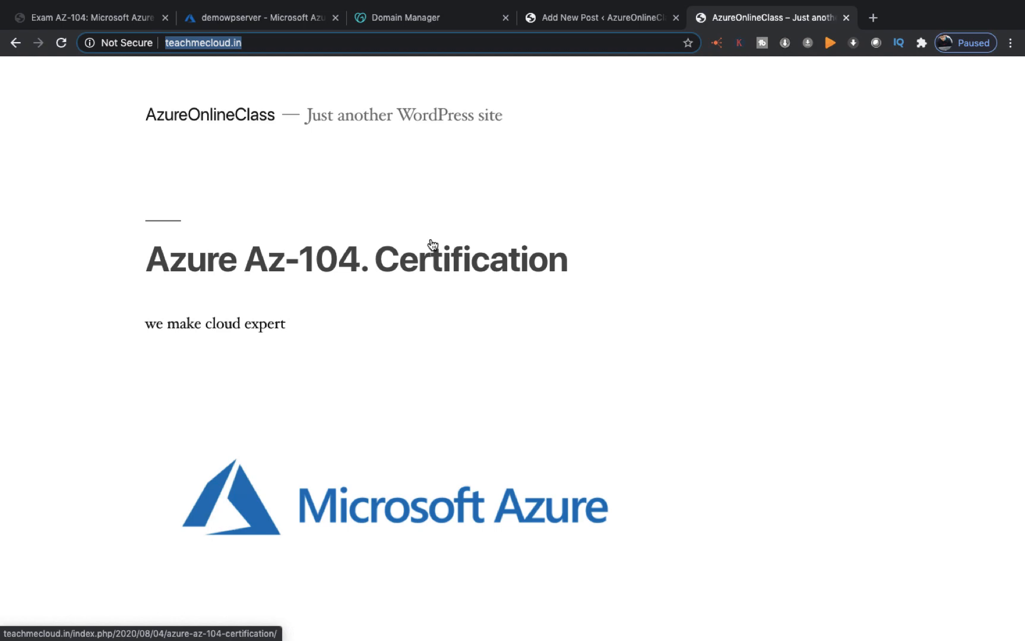
pyautogui.hotkey('ctrl', 'Left')
pyautogui.hotkey('ctrl', 'Left')
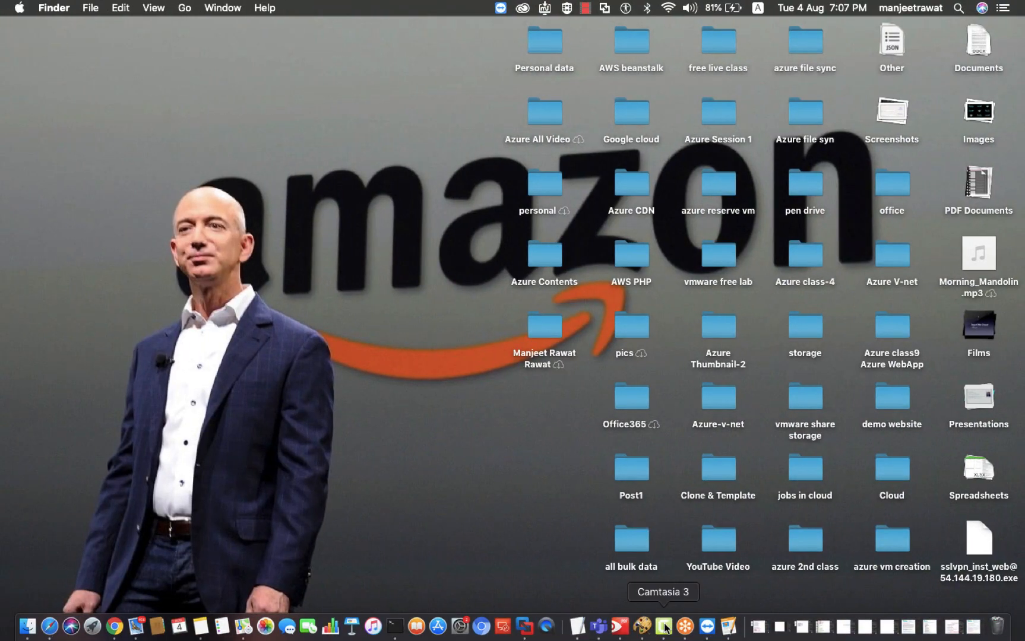
pyautogui.rightClick(666, 627)
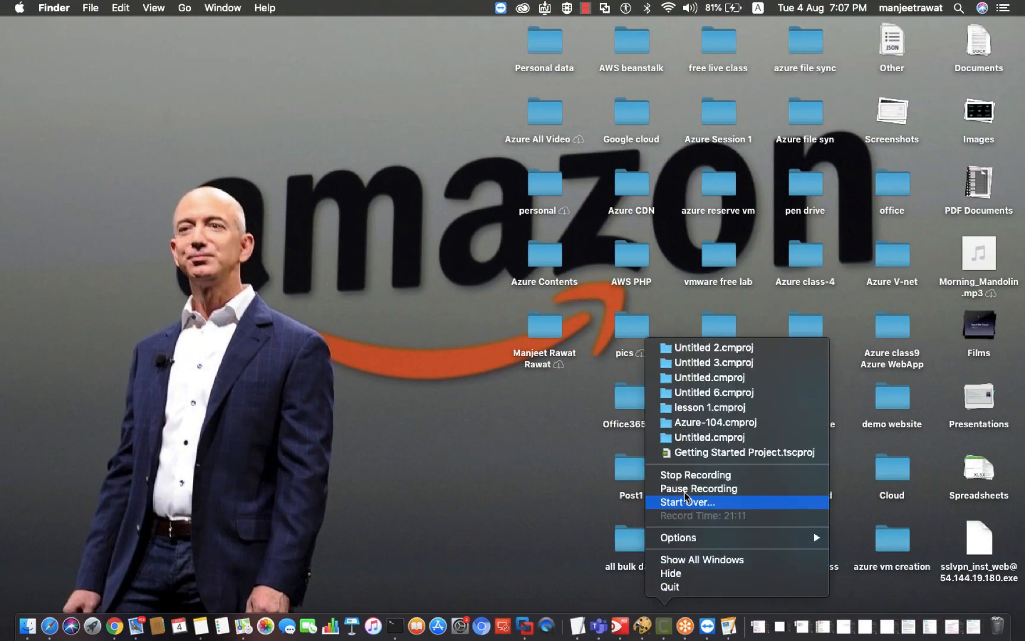